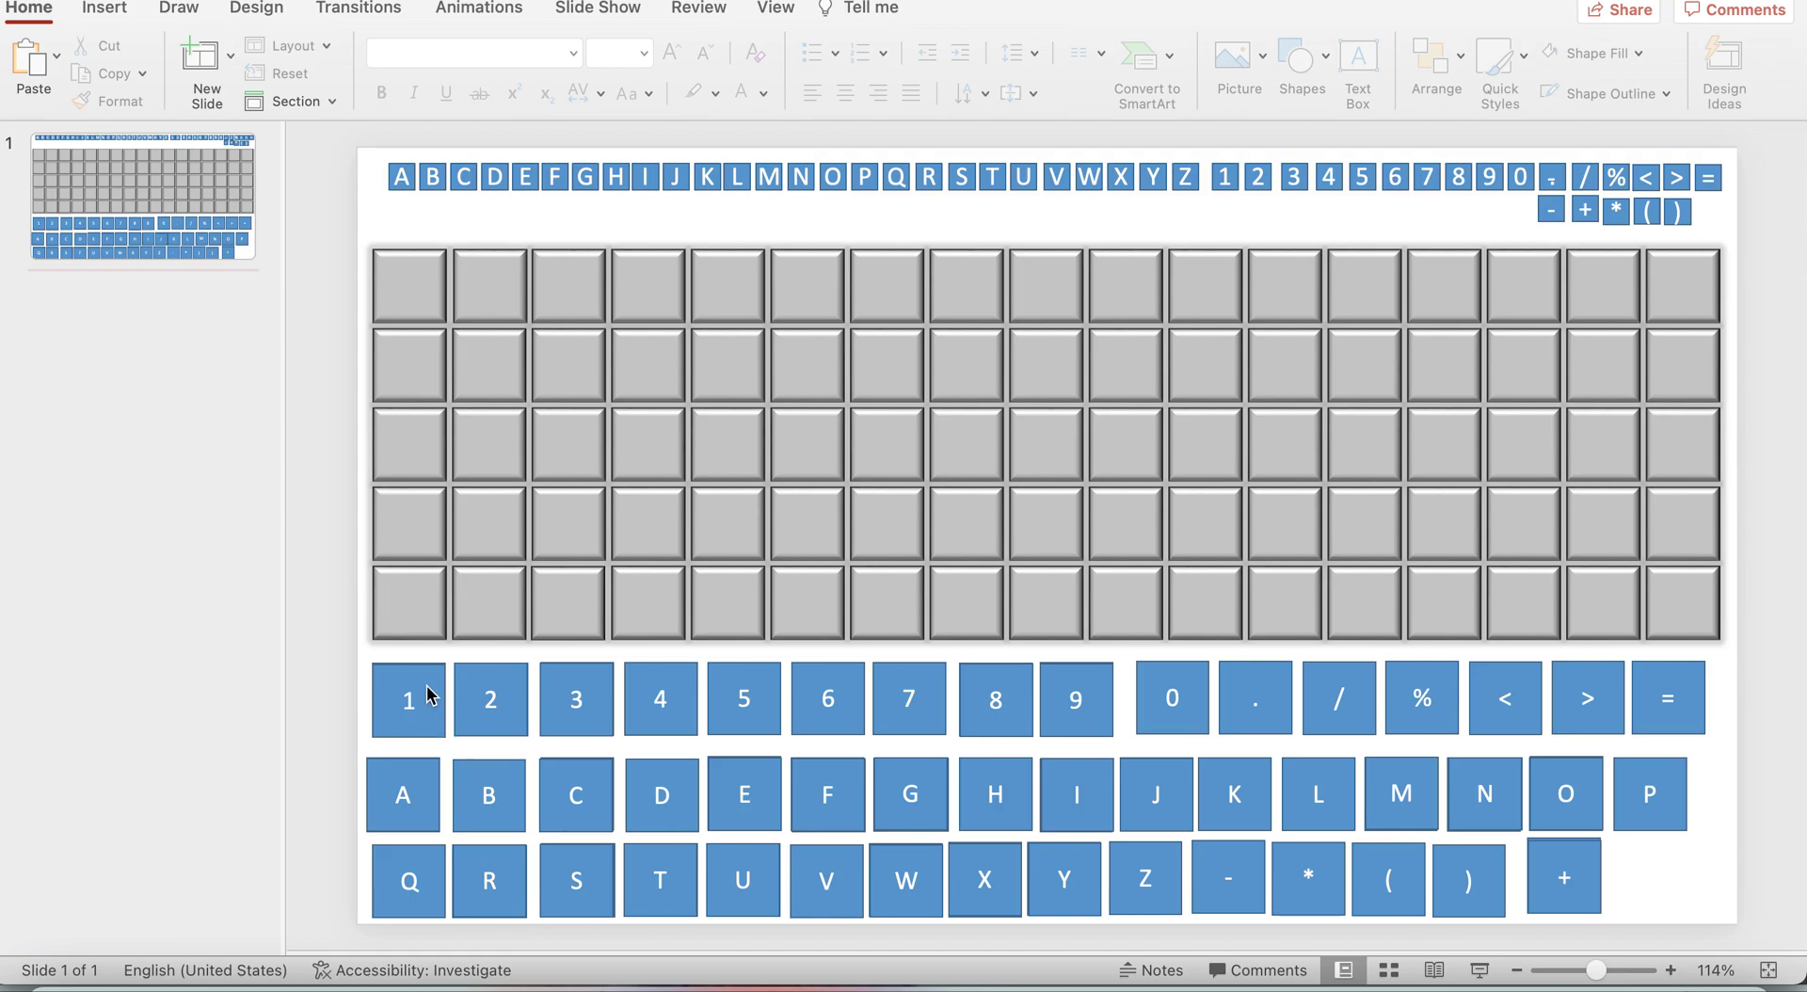
# Select the four leftmost cells of the grid's top row and fill them orange
pyautogui.moveTo(425, 708); pyautogui.dragTo(464, 436)
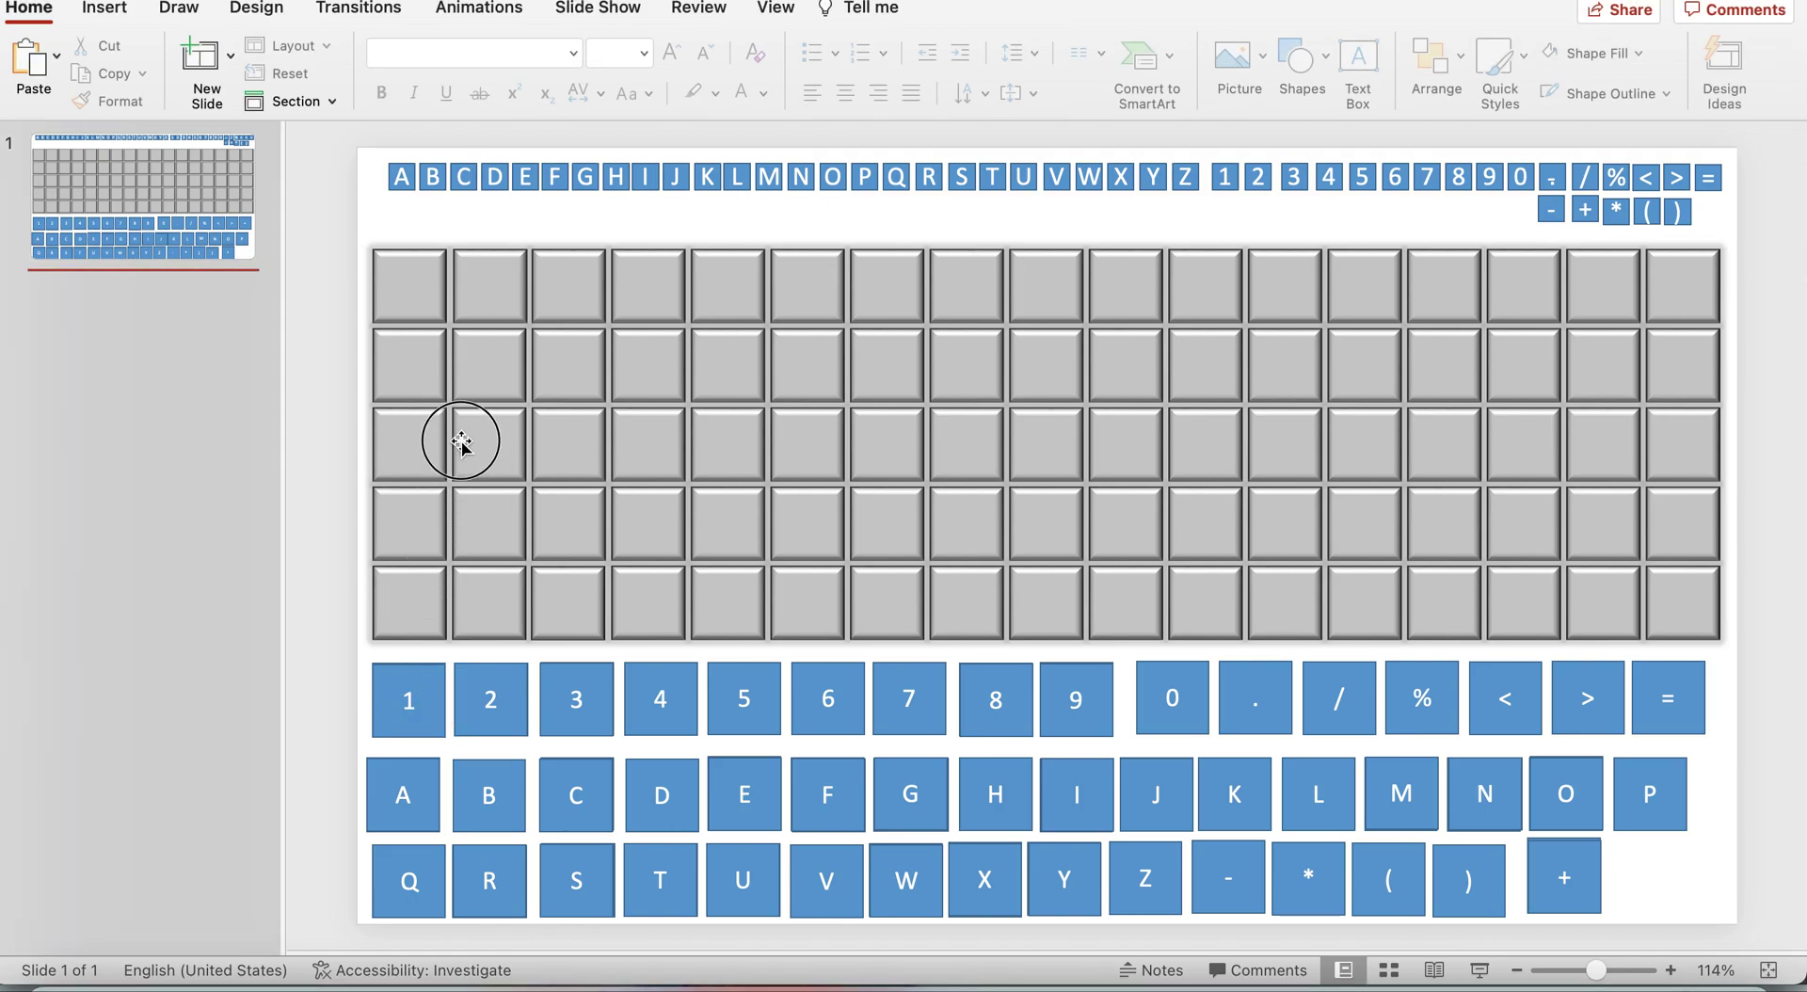
pyautogui.moveTo(403, 685)
pyautogui.mouseDown()
pyautogui.moveTo(392, 549)
pyautogui.moveTo(395, 677)
pyautogui.mouseUp()
pyautogui.press('Escape')
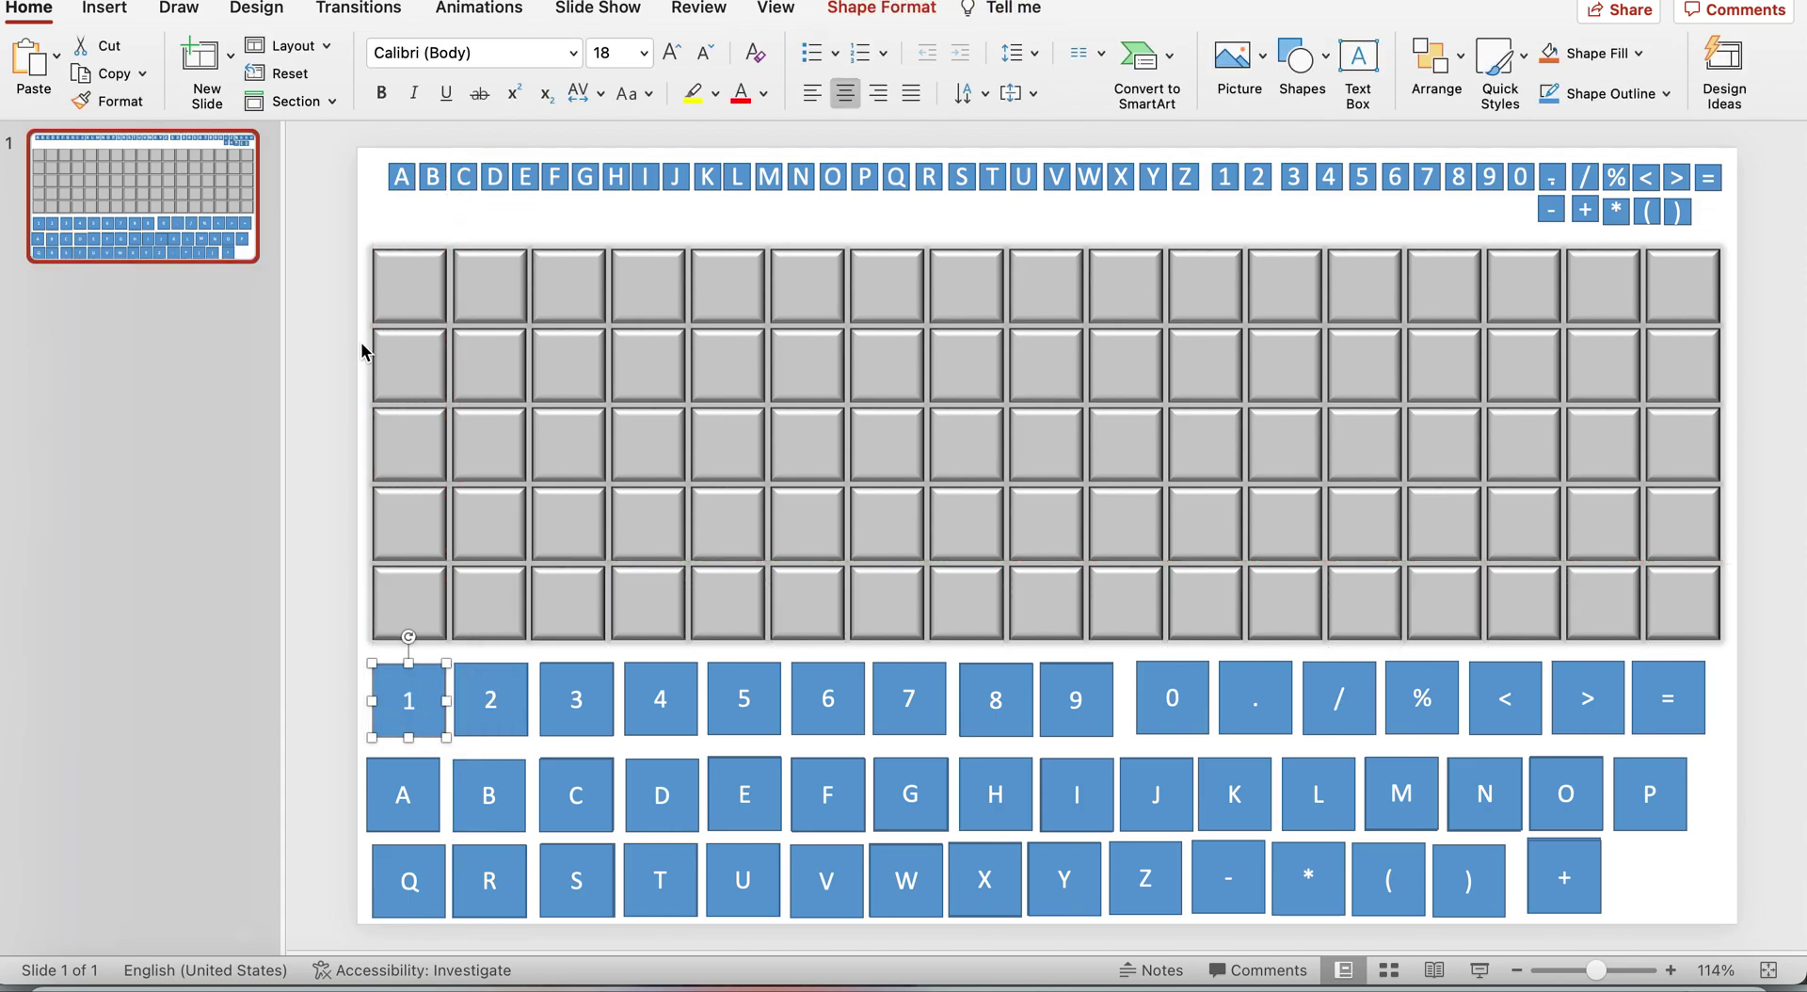
pyautogui.click(395, 283)
pyautogui.keyDown('shift'); pyautogui.click(515, 288); pyautogui.keyUp('shift')
pyautogui.keyDown('shift'); pyautogui.click(565, 299); pyautogui.keyUp('shift')
pyautogui.keyDown('shift'); pyautogui.click(641, 303); pyautogui.keyUp('shift')
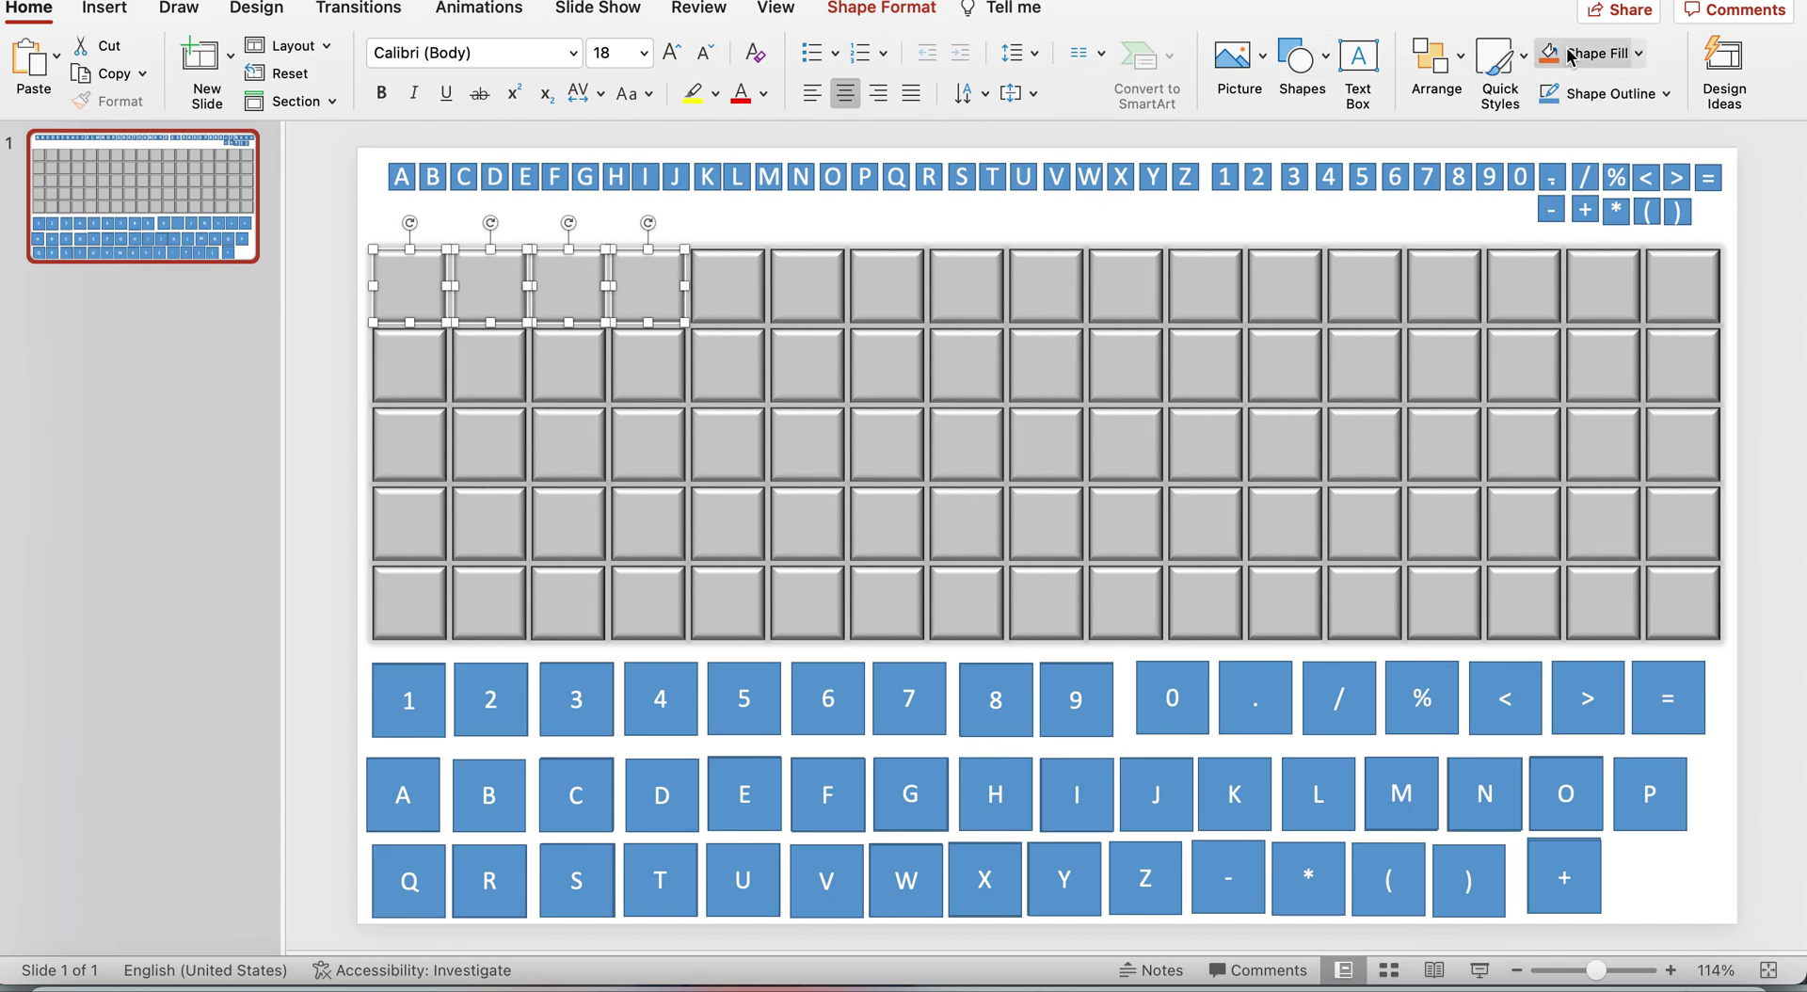
pyautogui.click(1610, 52)
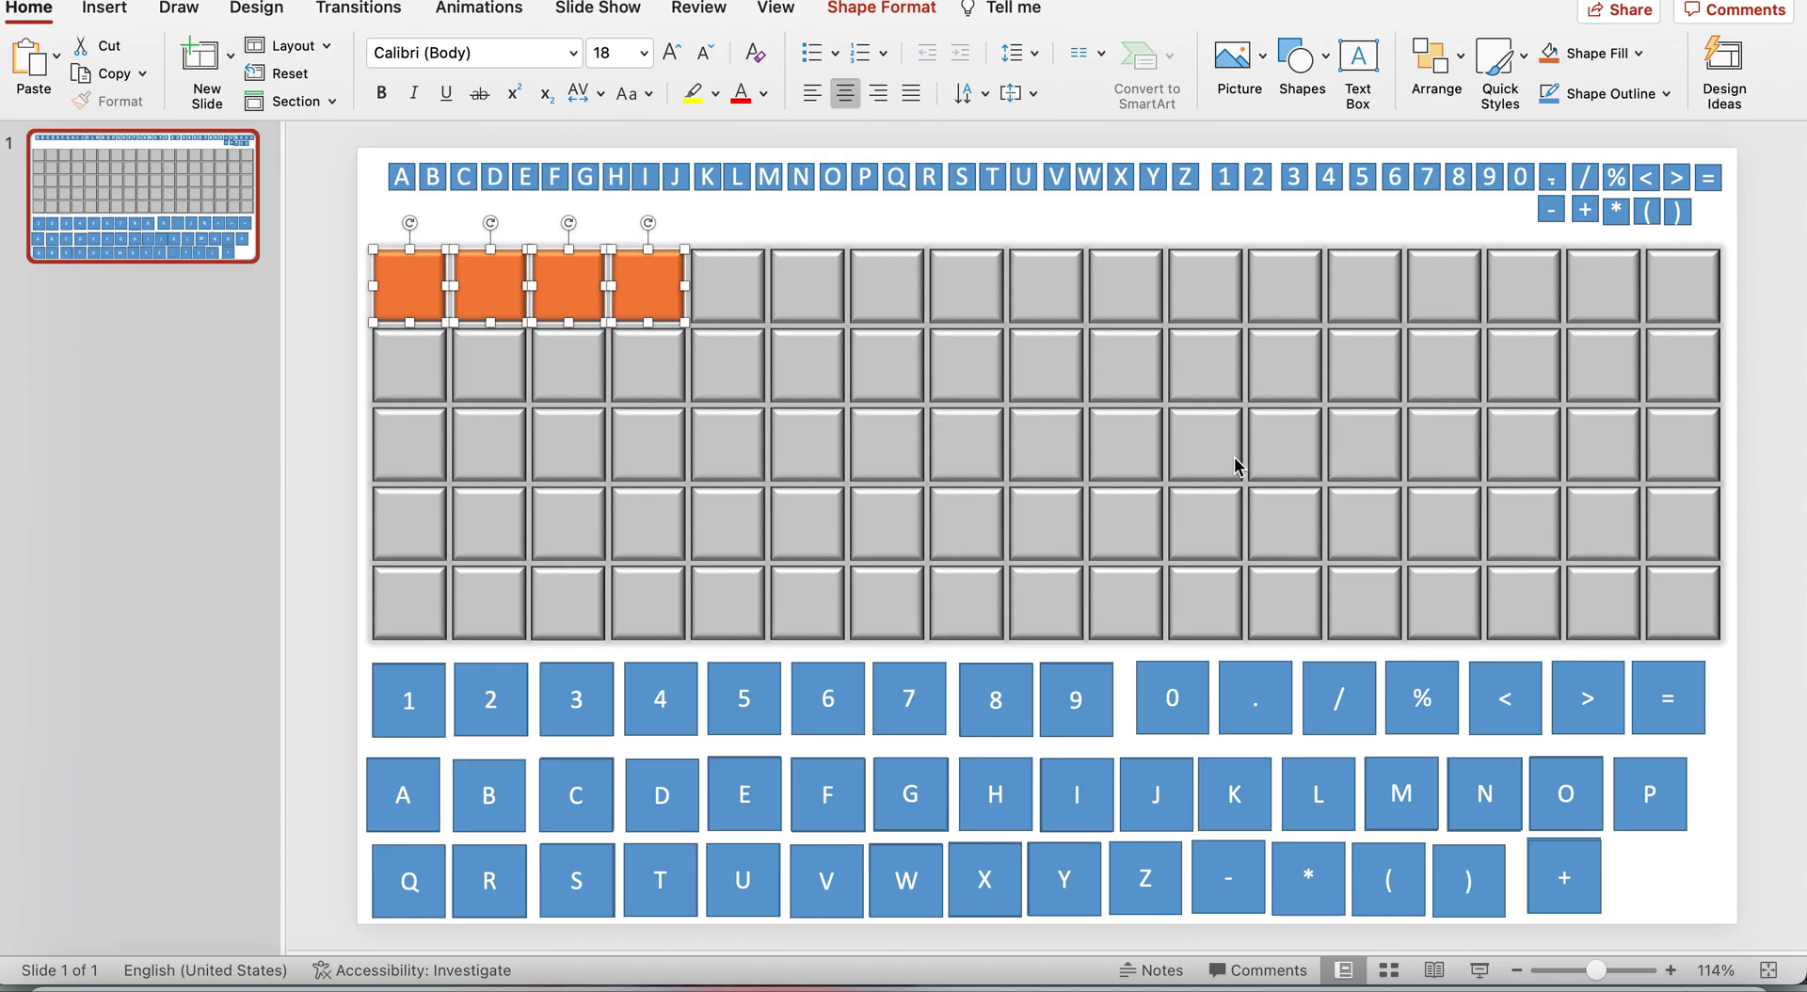
pyautogui.click(324, 496)
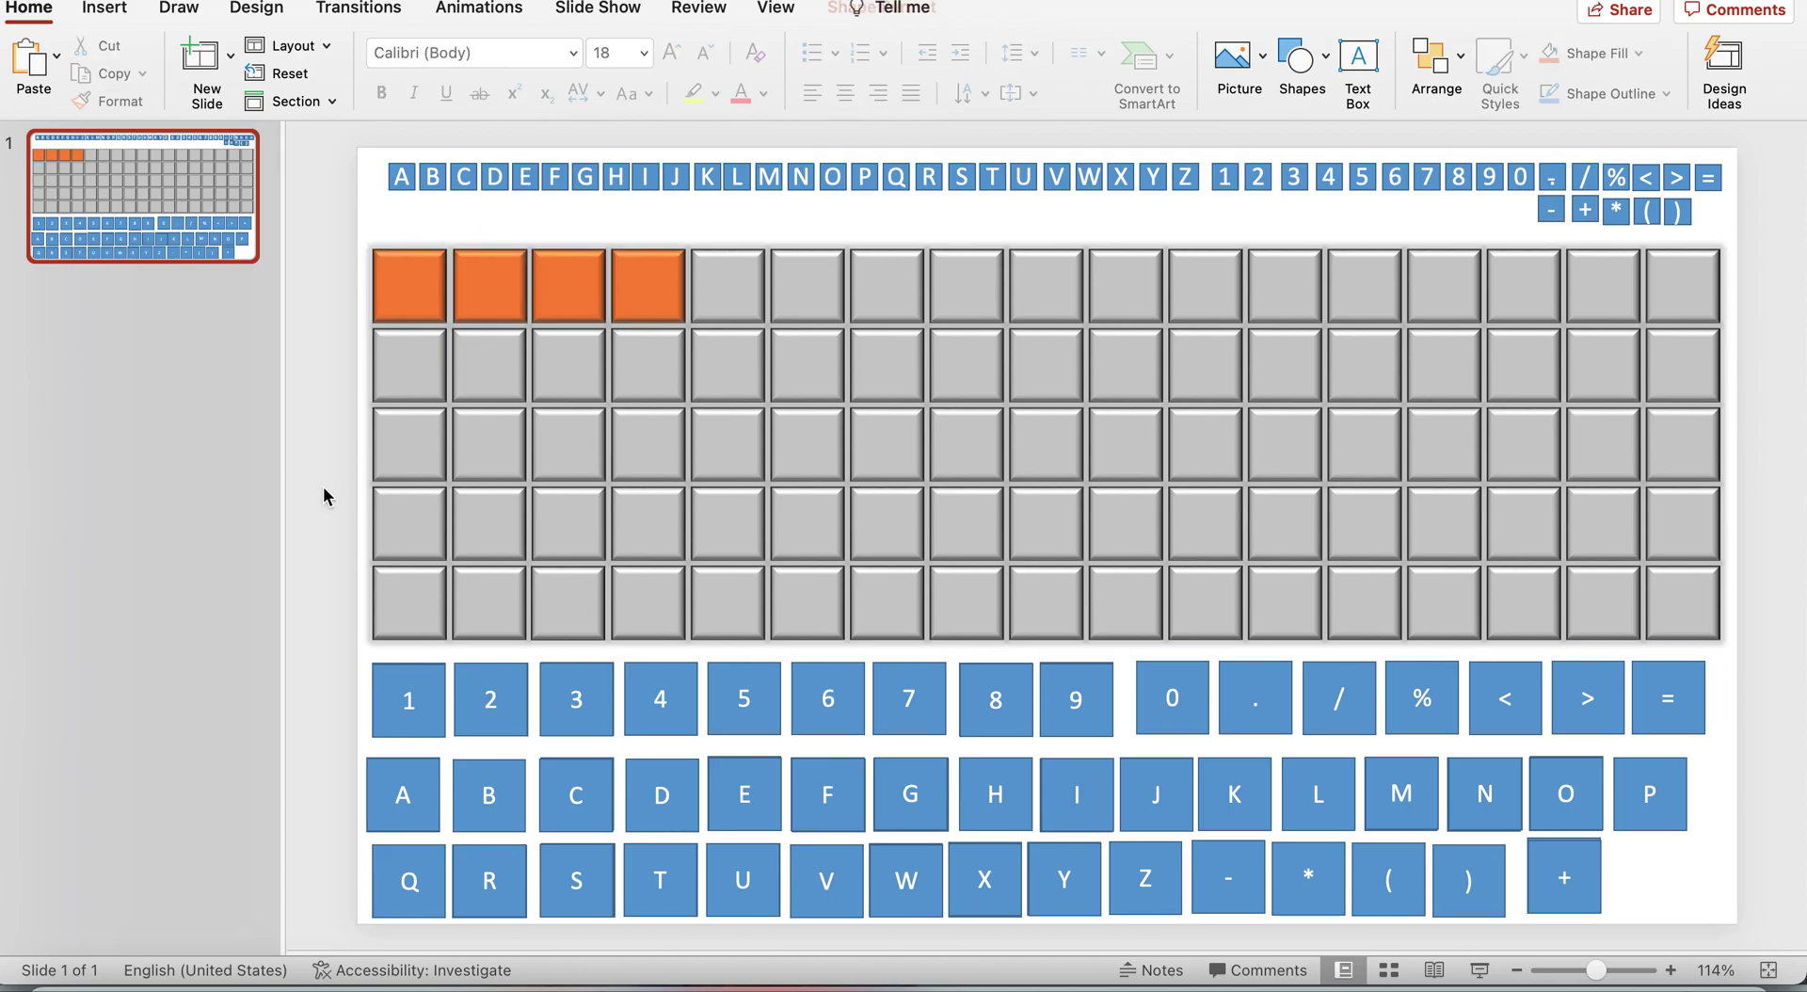
pyautogui.click(403, 699)
# Drag copies of tiles 1, 2, 3 and 4 onto the four orange top-row cells
pyautogui.moveTo(386, 685); pyautogui.dragTo(391, 264)
pyautogui.moveTo(496, 681); pyautogui.dragTo(512, 261)
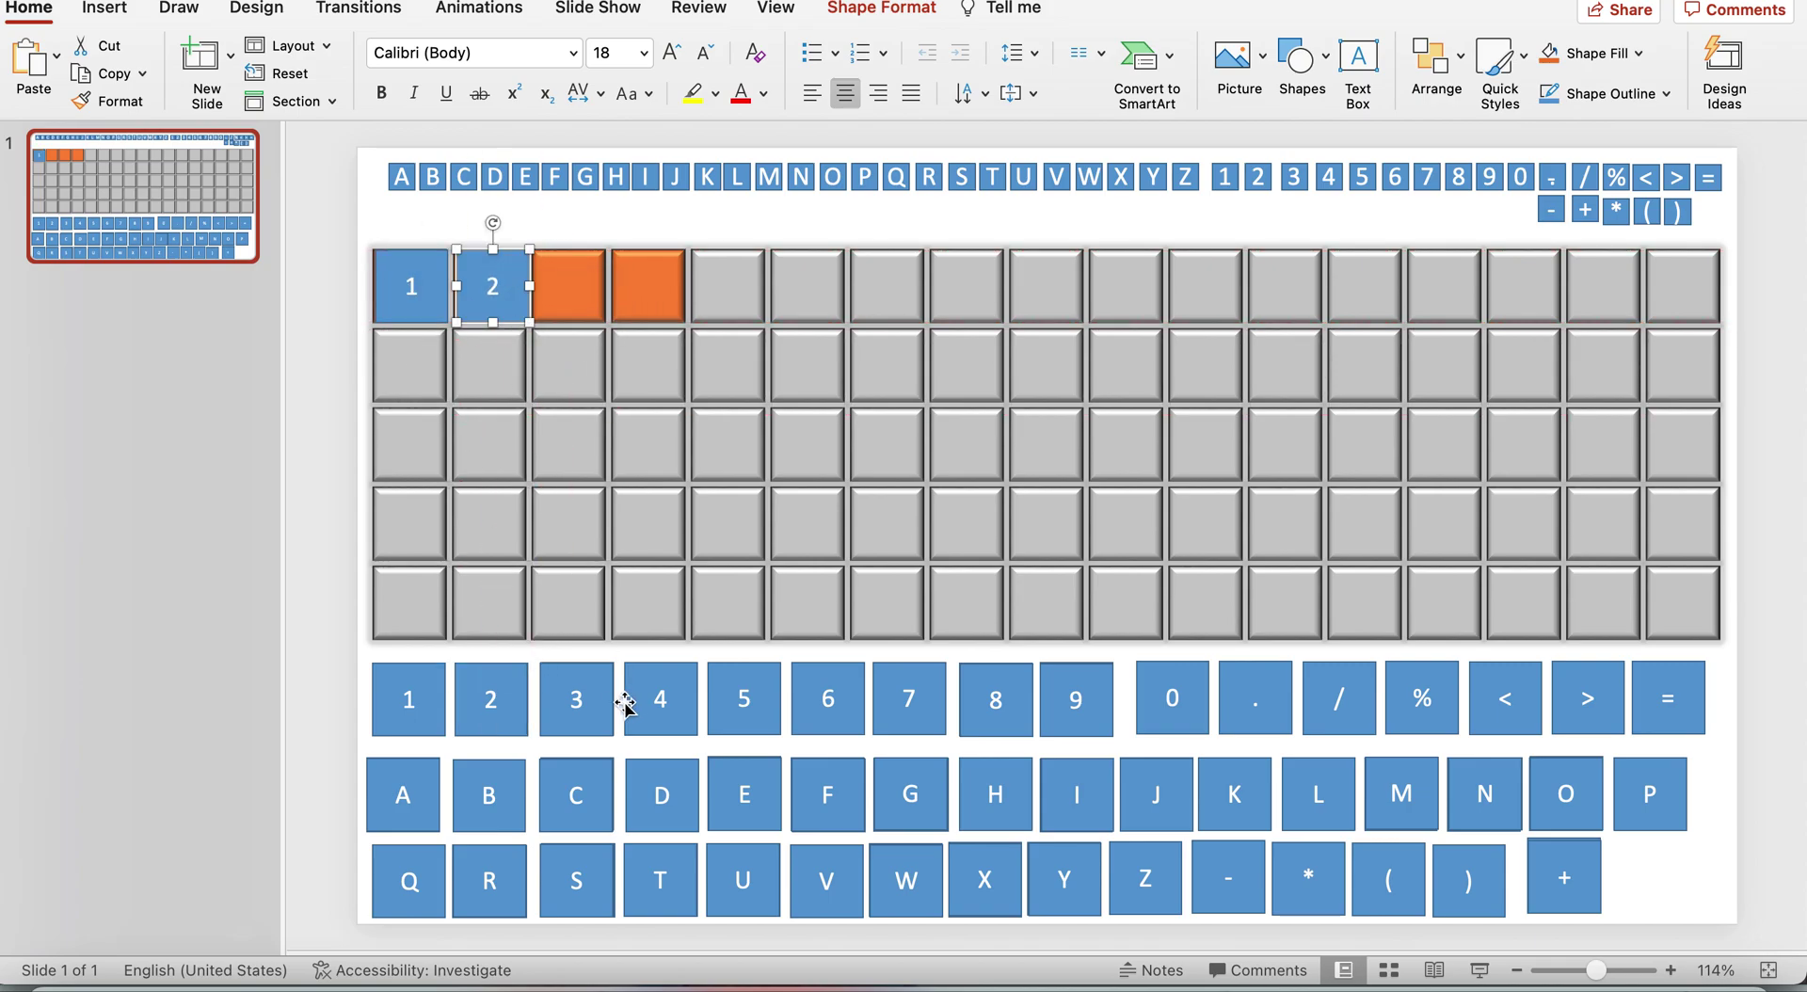
pyautogui.moveTo(595, 687); pyautogui.dragTo(584, 272)
pyautogui.moveTo(678, 685); pyautogui.dragTo(664, 268)
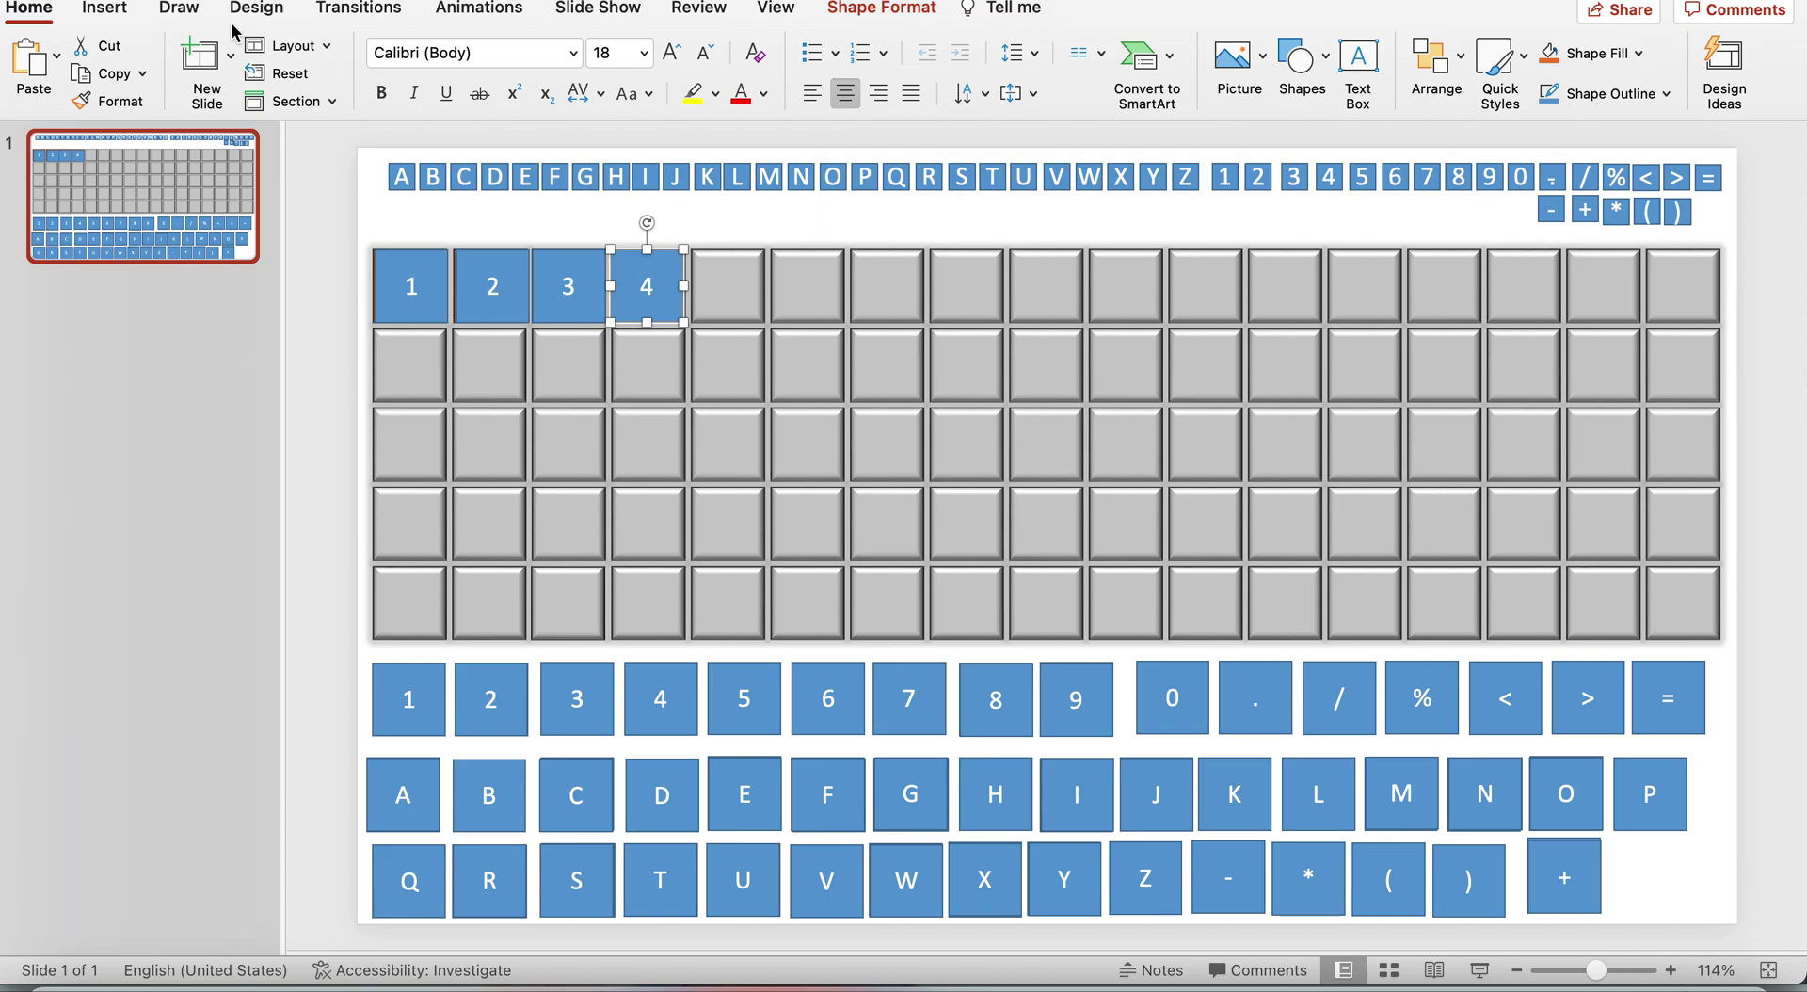
pyautogui.click(622, 9)
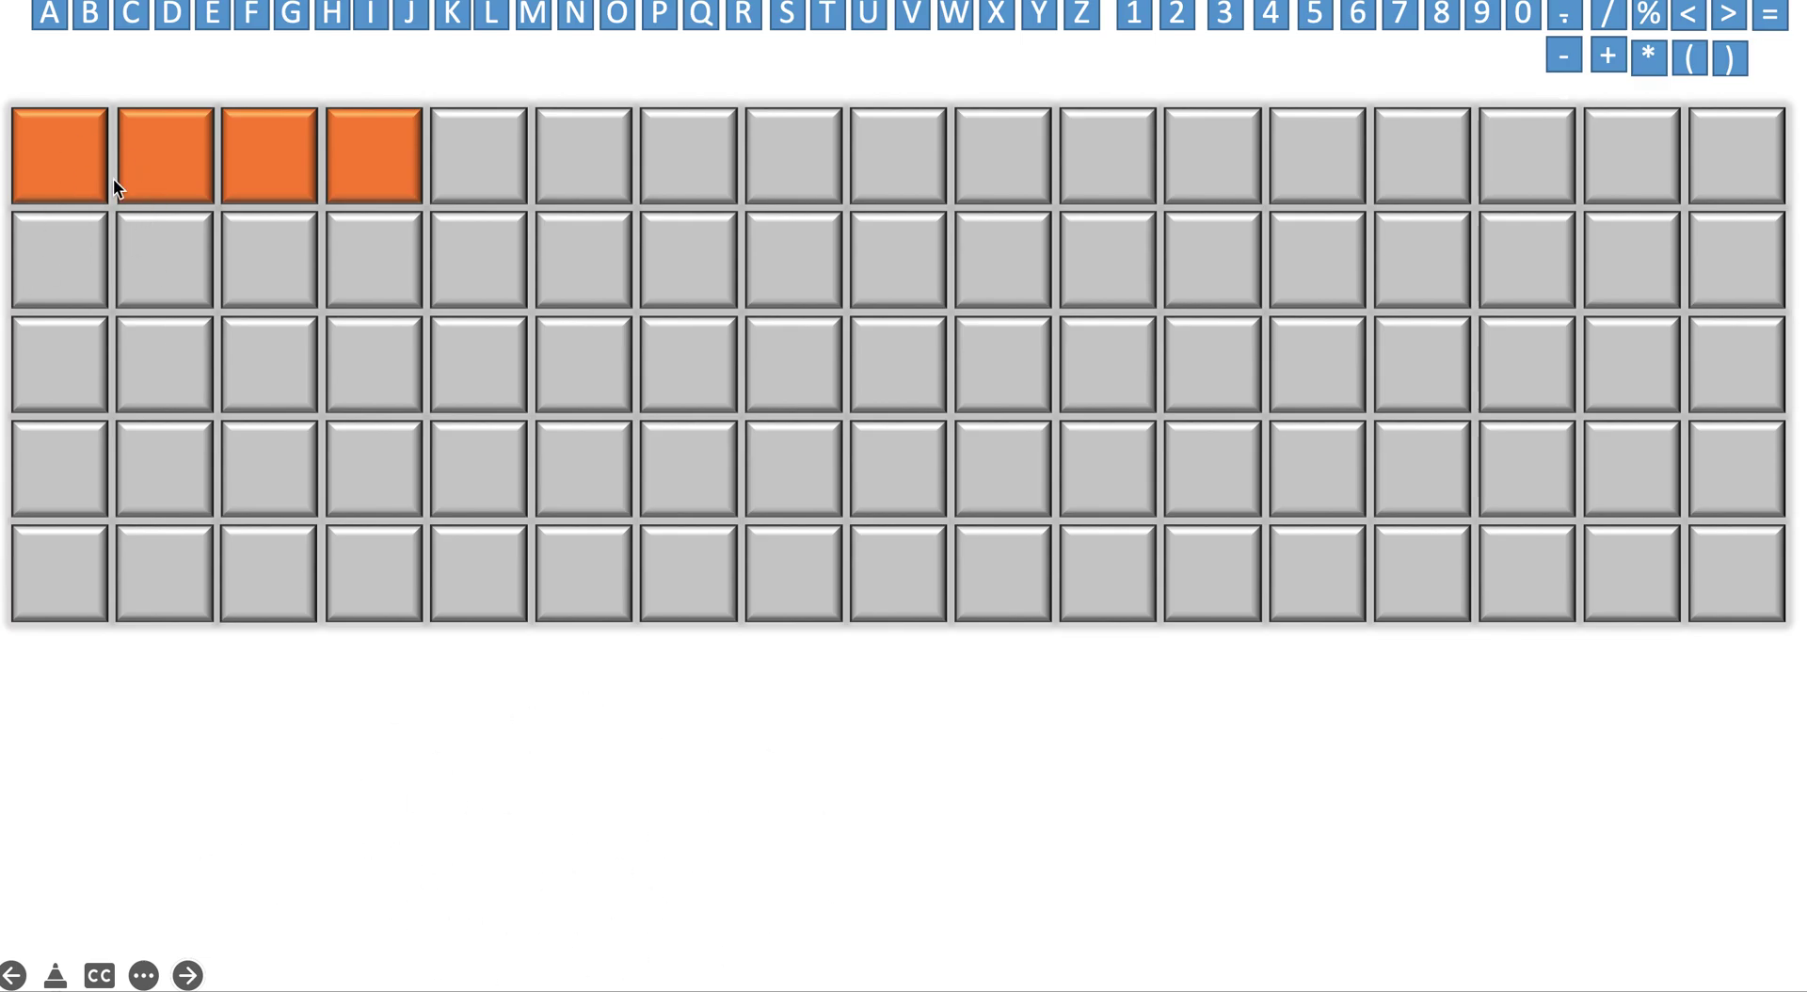
# In the slide show, click buttons 1 through 4 to fill the cells, then end the show
pyautogui.click(1136, 15)
pyautogui.click(1169, 21)
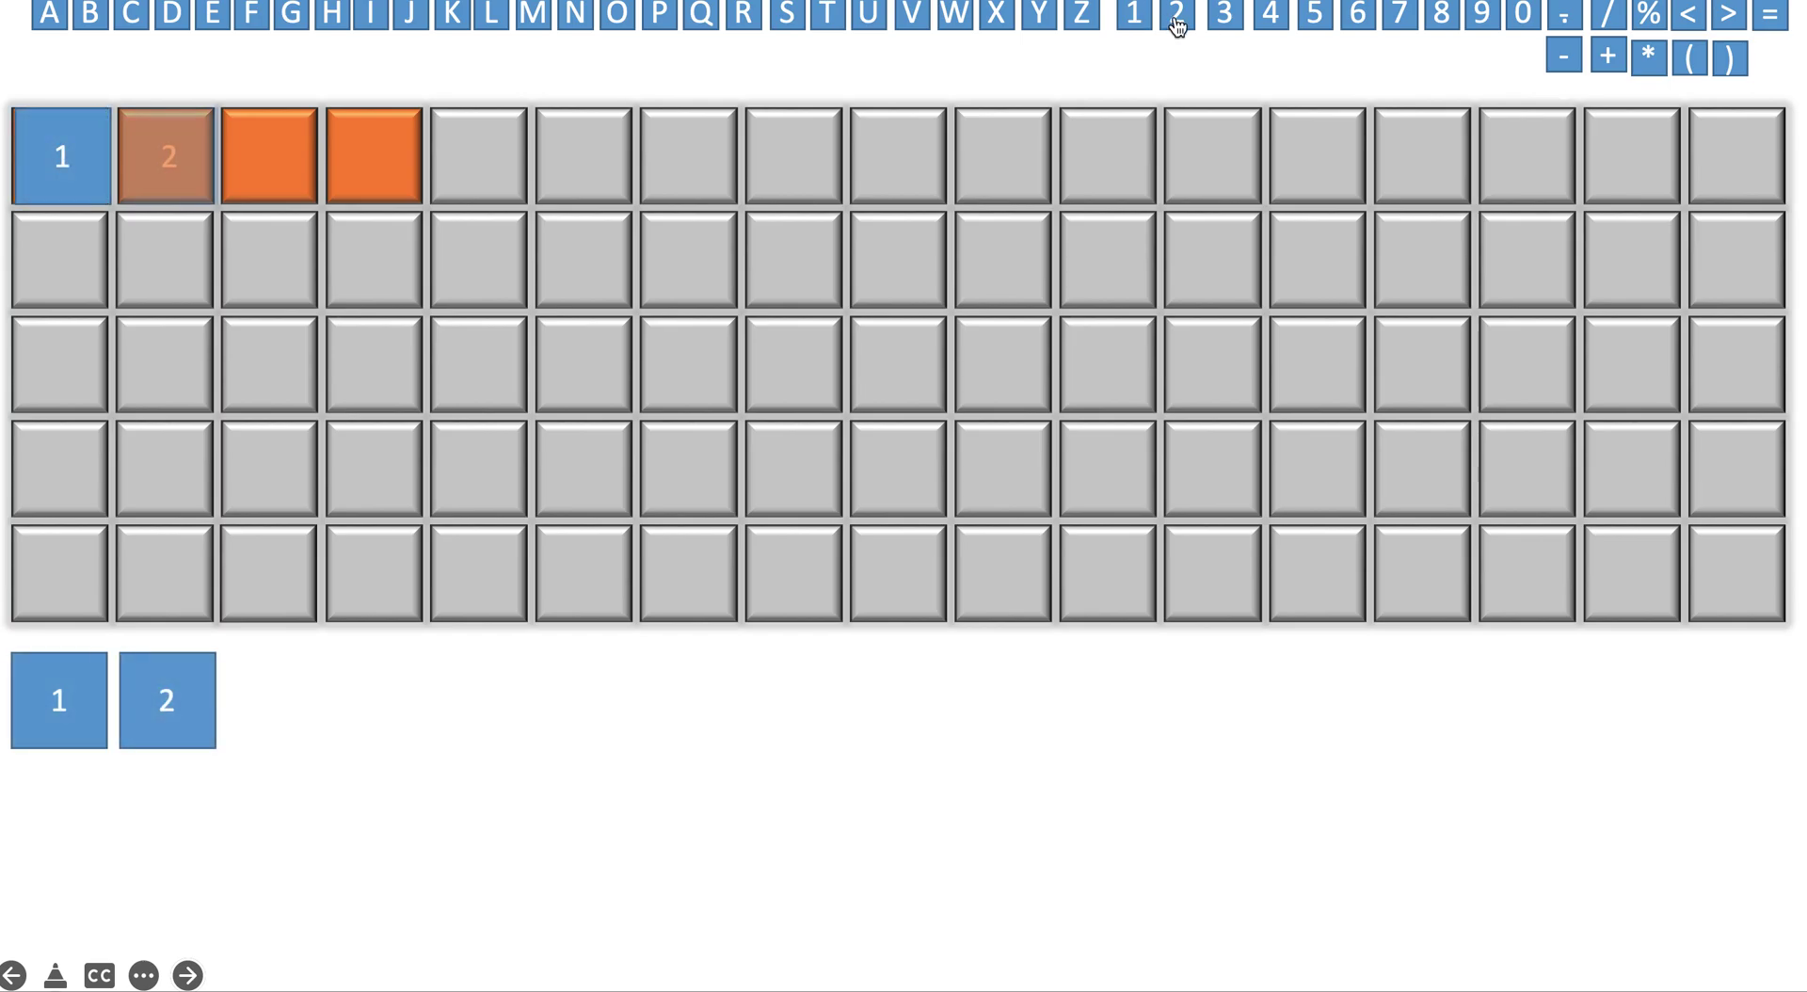
pyautogui.click(1210, 24)
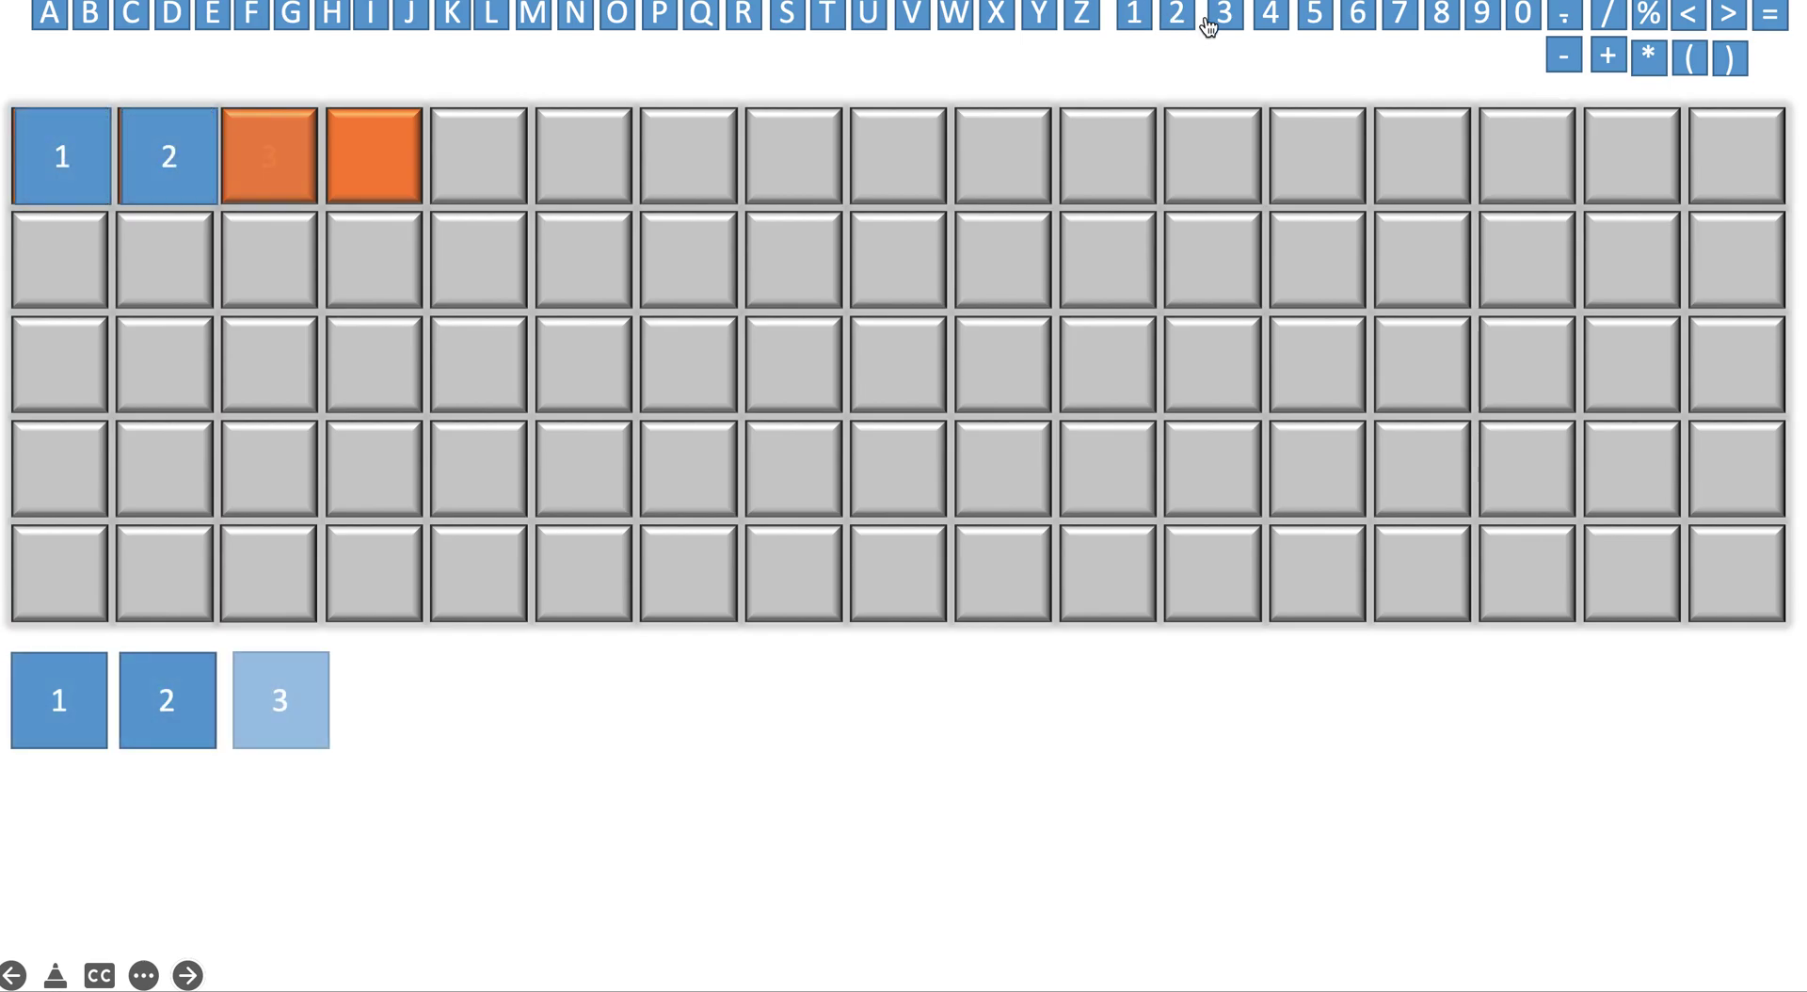
pyautogui.click(1270, 21)
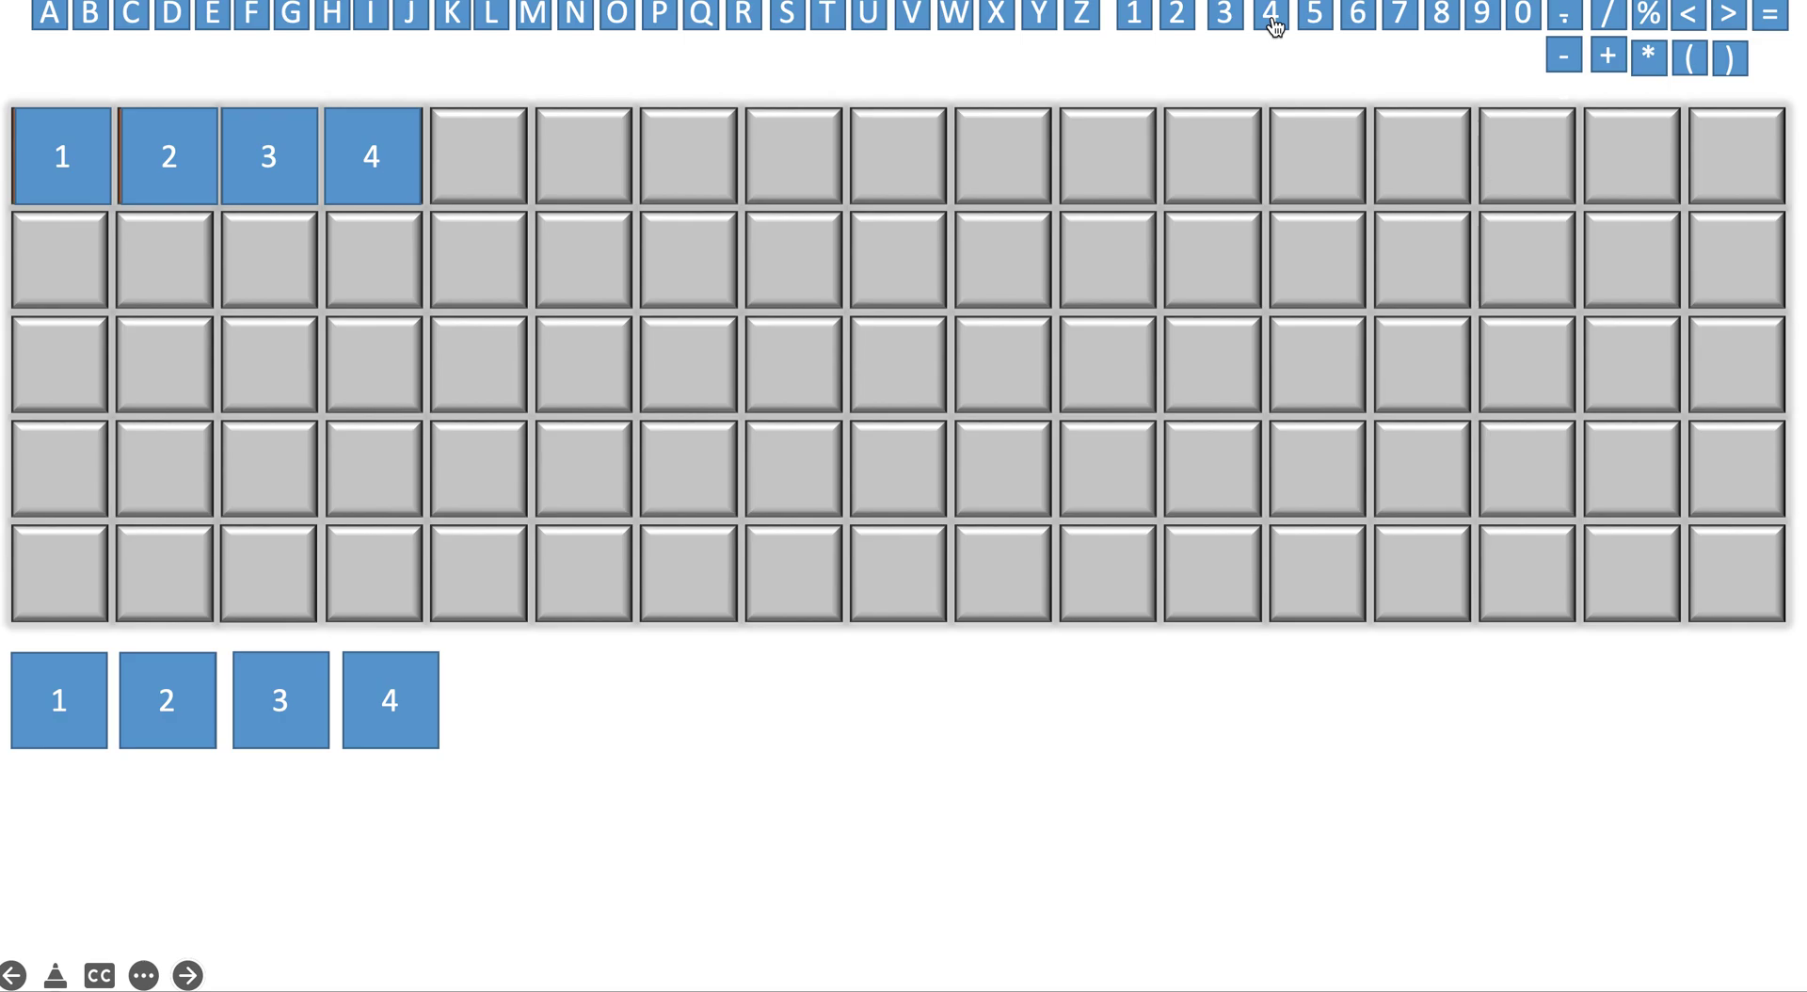
pyautogui.click(188, 975)
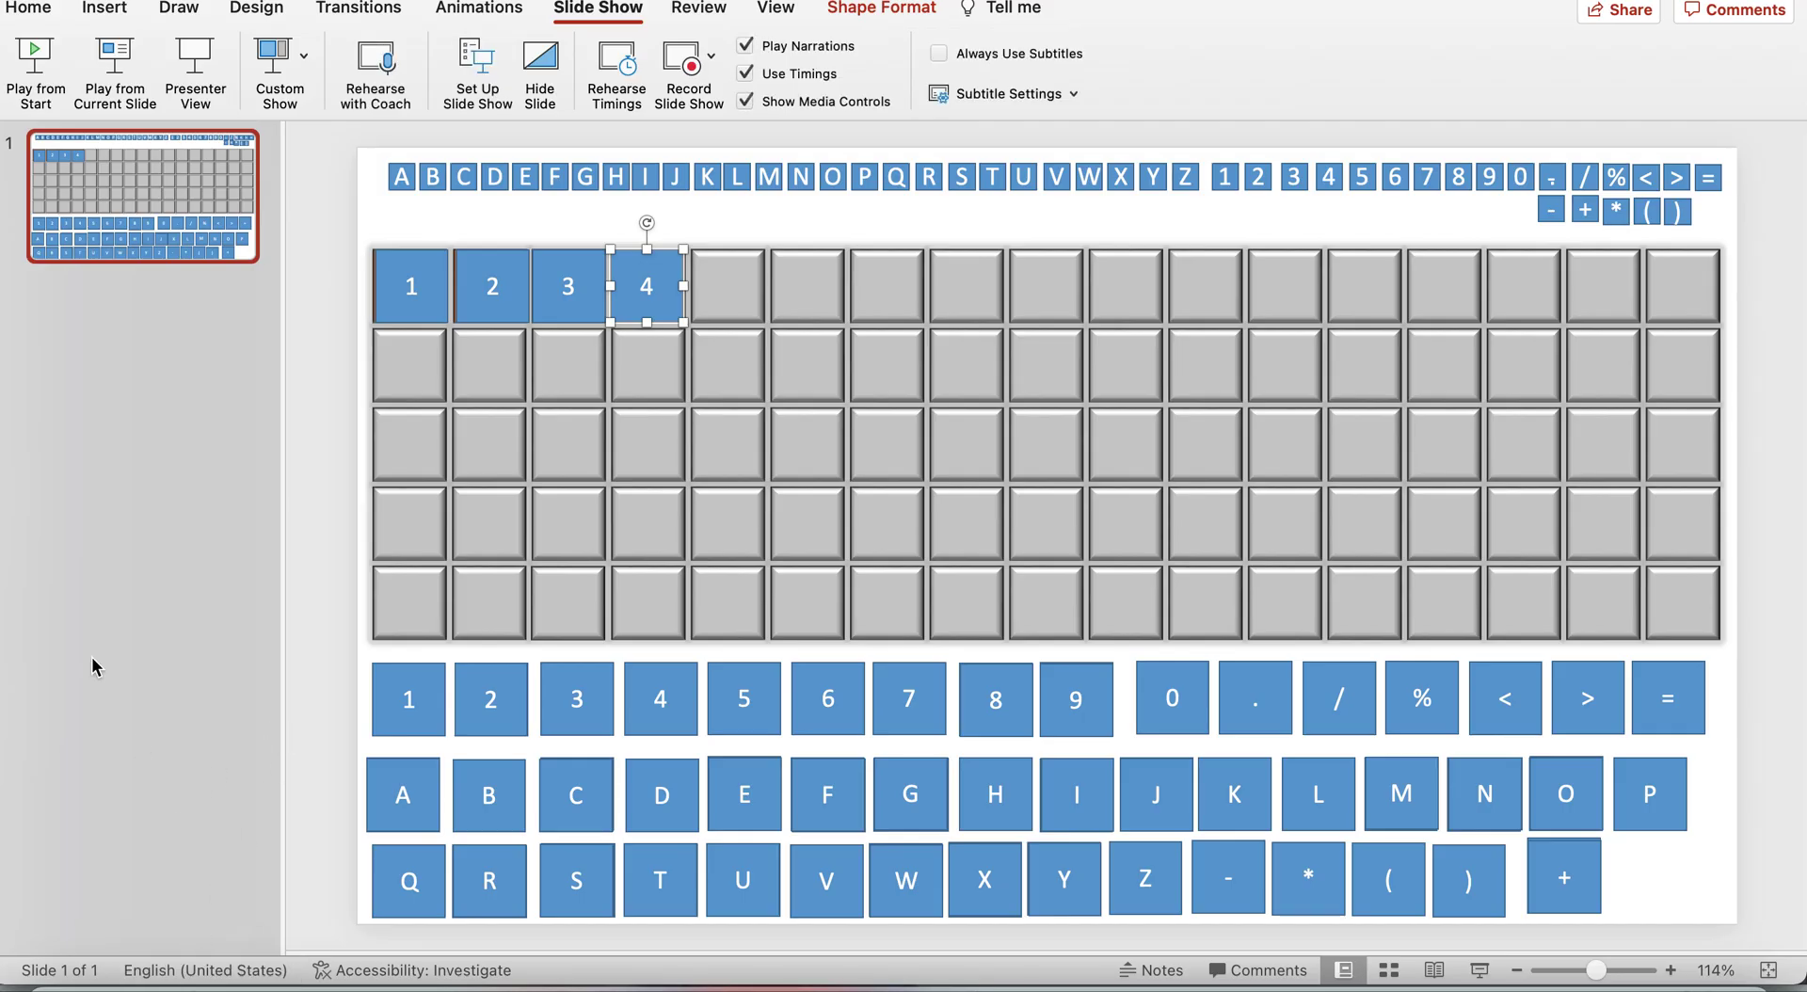
# Insert a new slide after slide 1
pyautogui.click(125, 394)
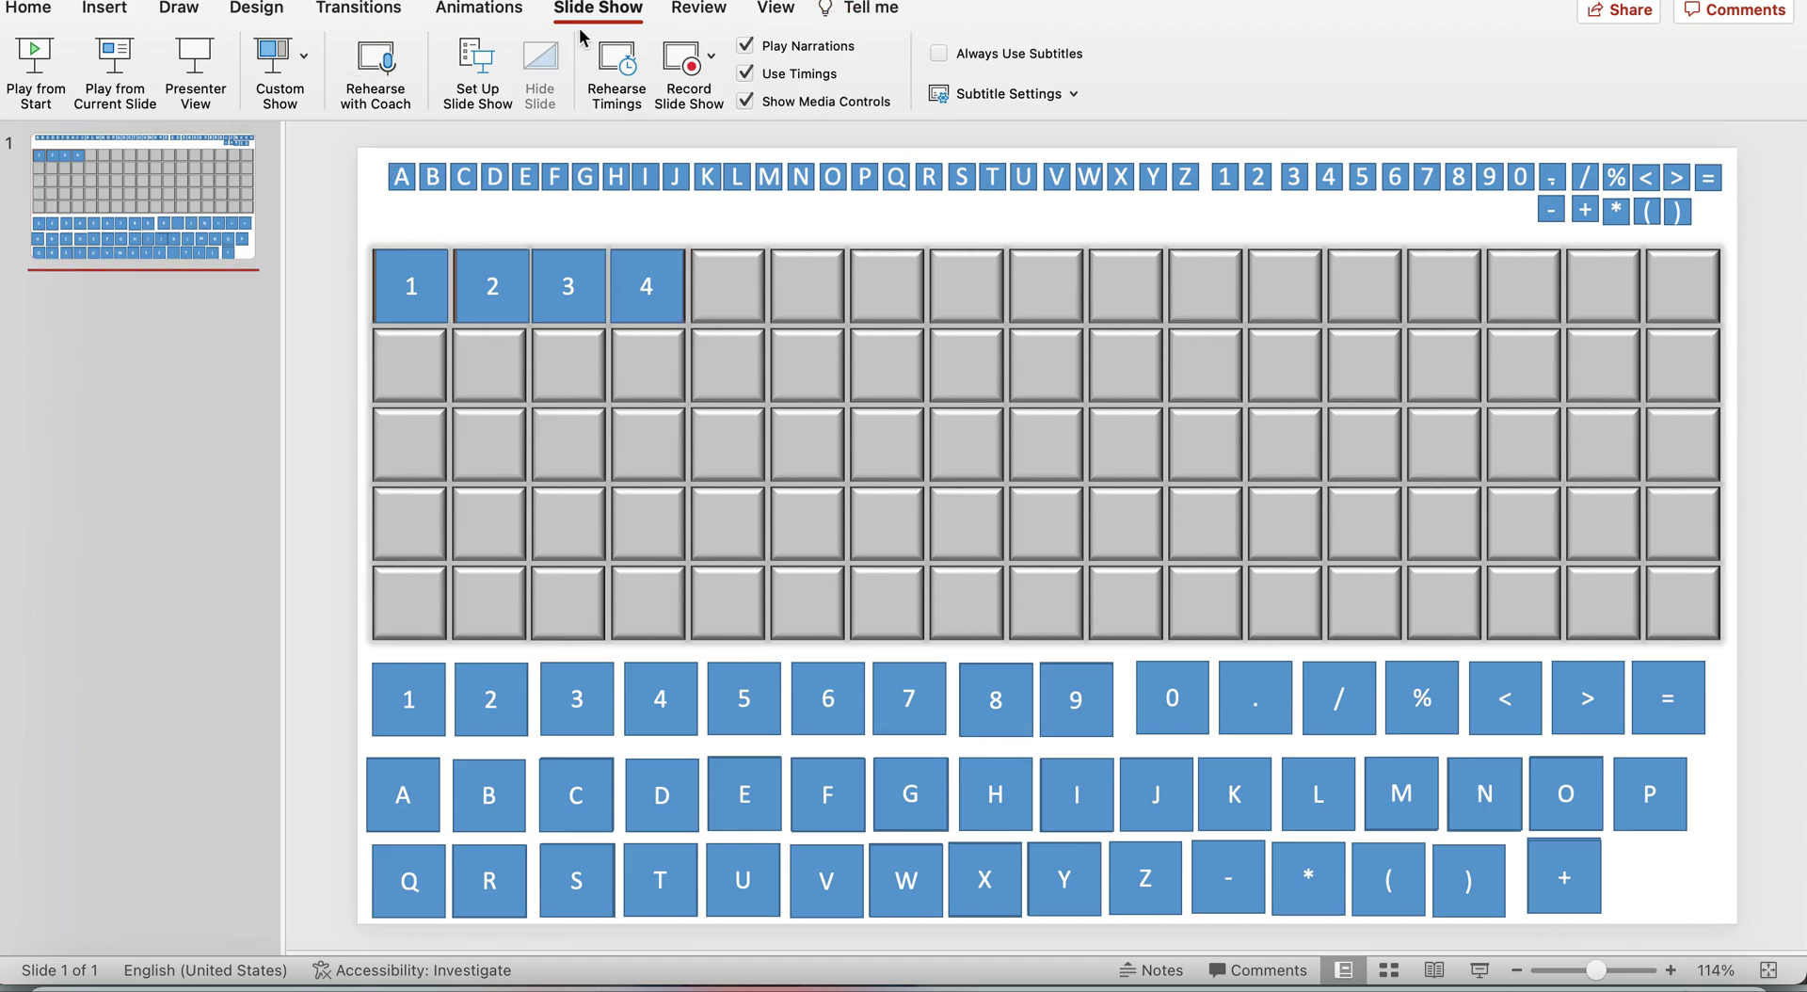
pyautogui.click(48, 17)
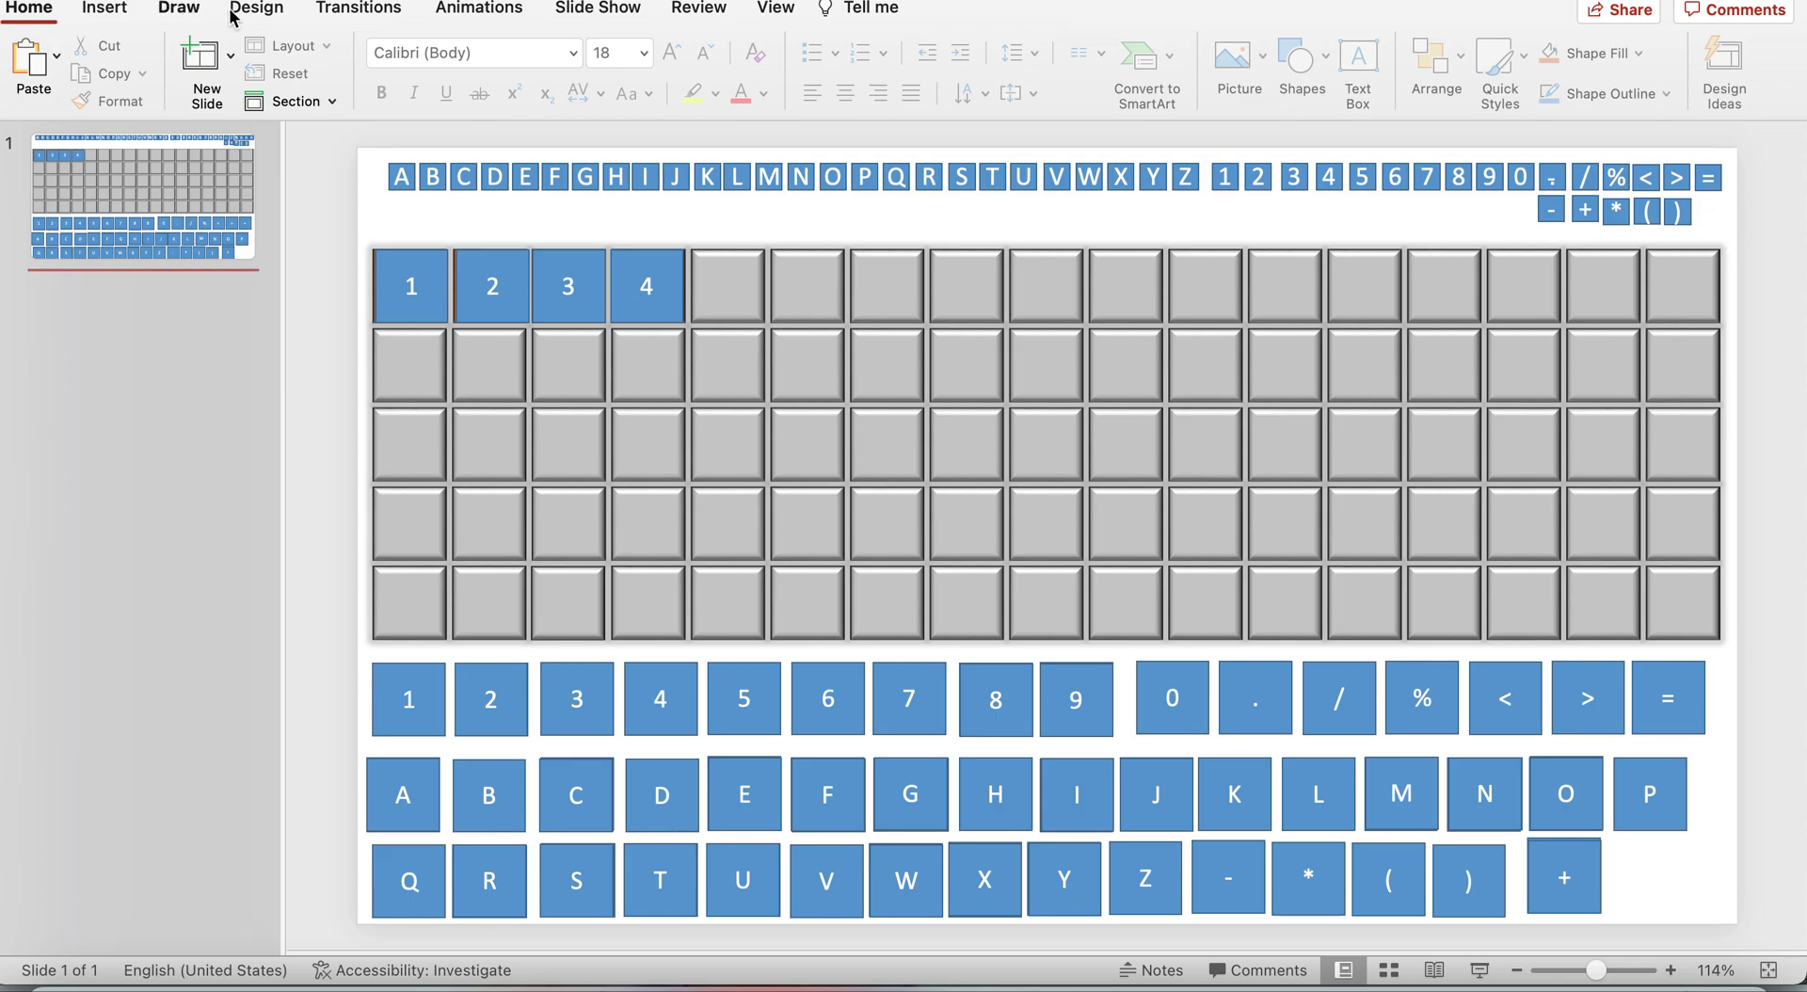
pyautogui.click(128, 9)
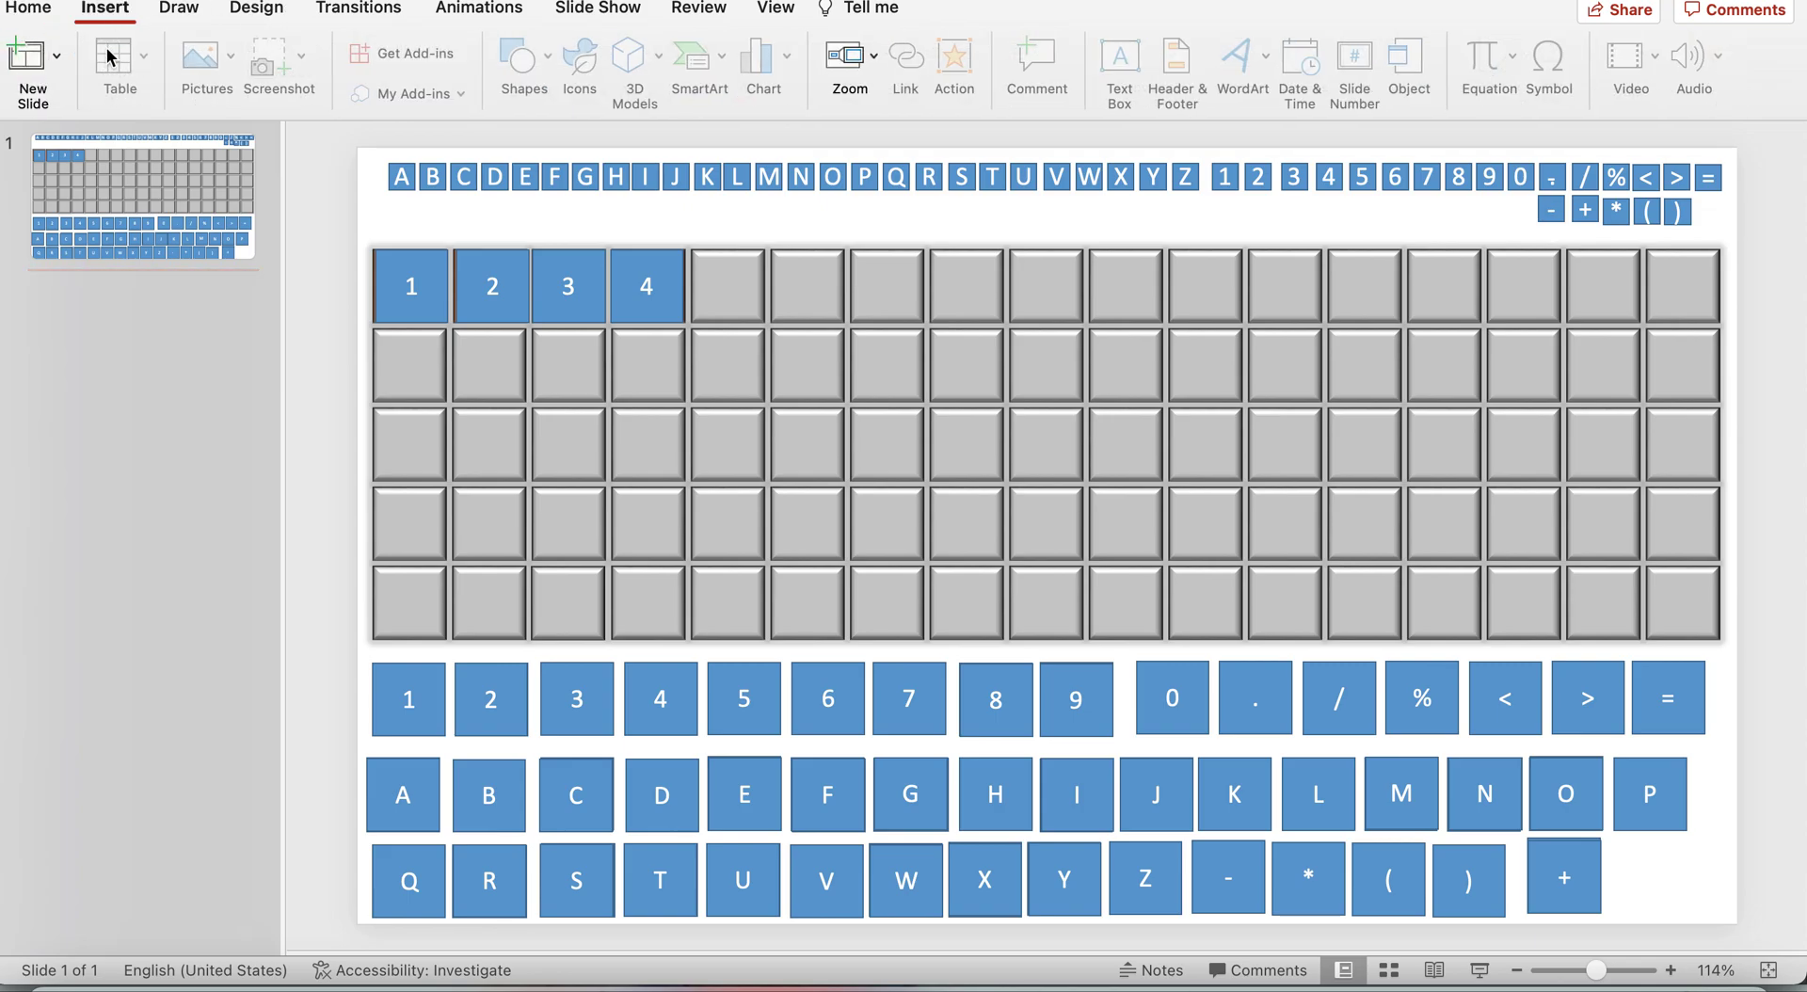
pyautogui.click(29, 68)
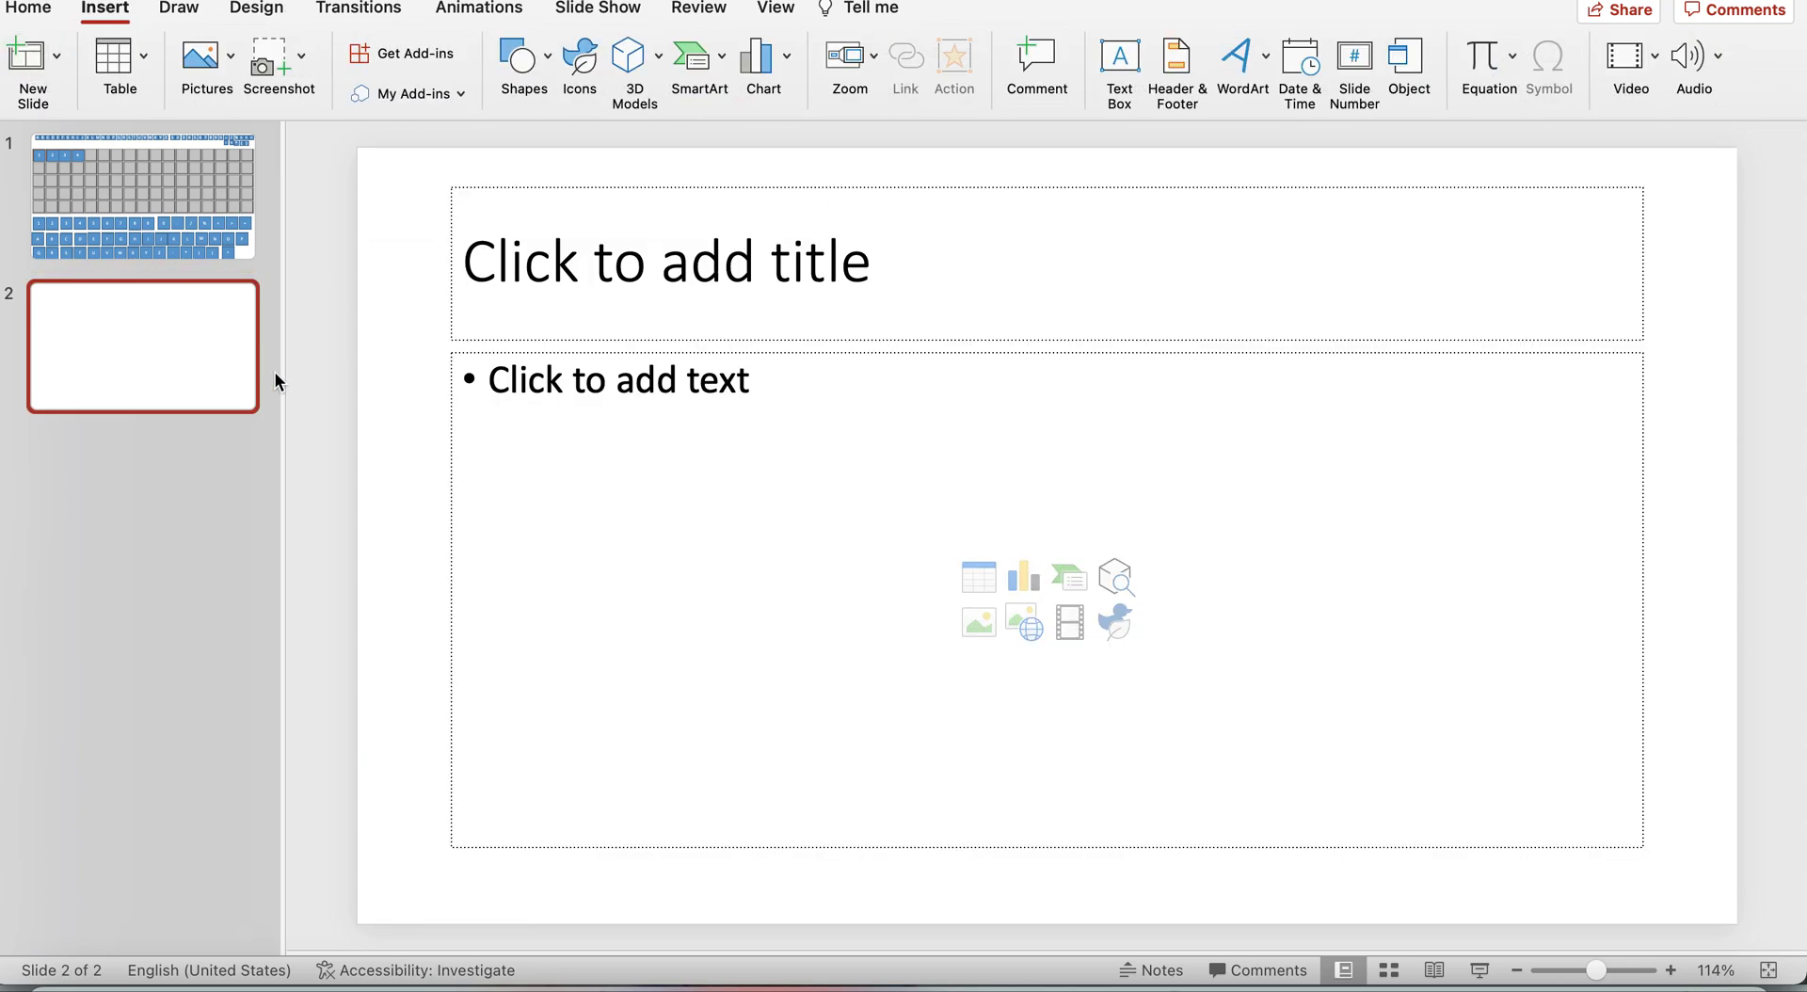
# Delete the title and content placeholders from slide 2
pyautogui.click(541, 193)
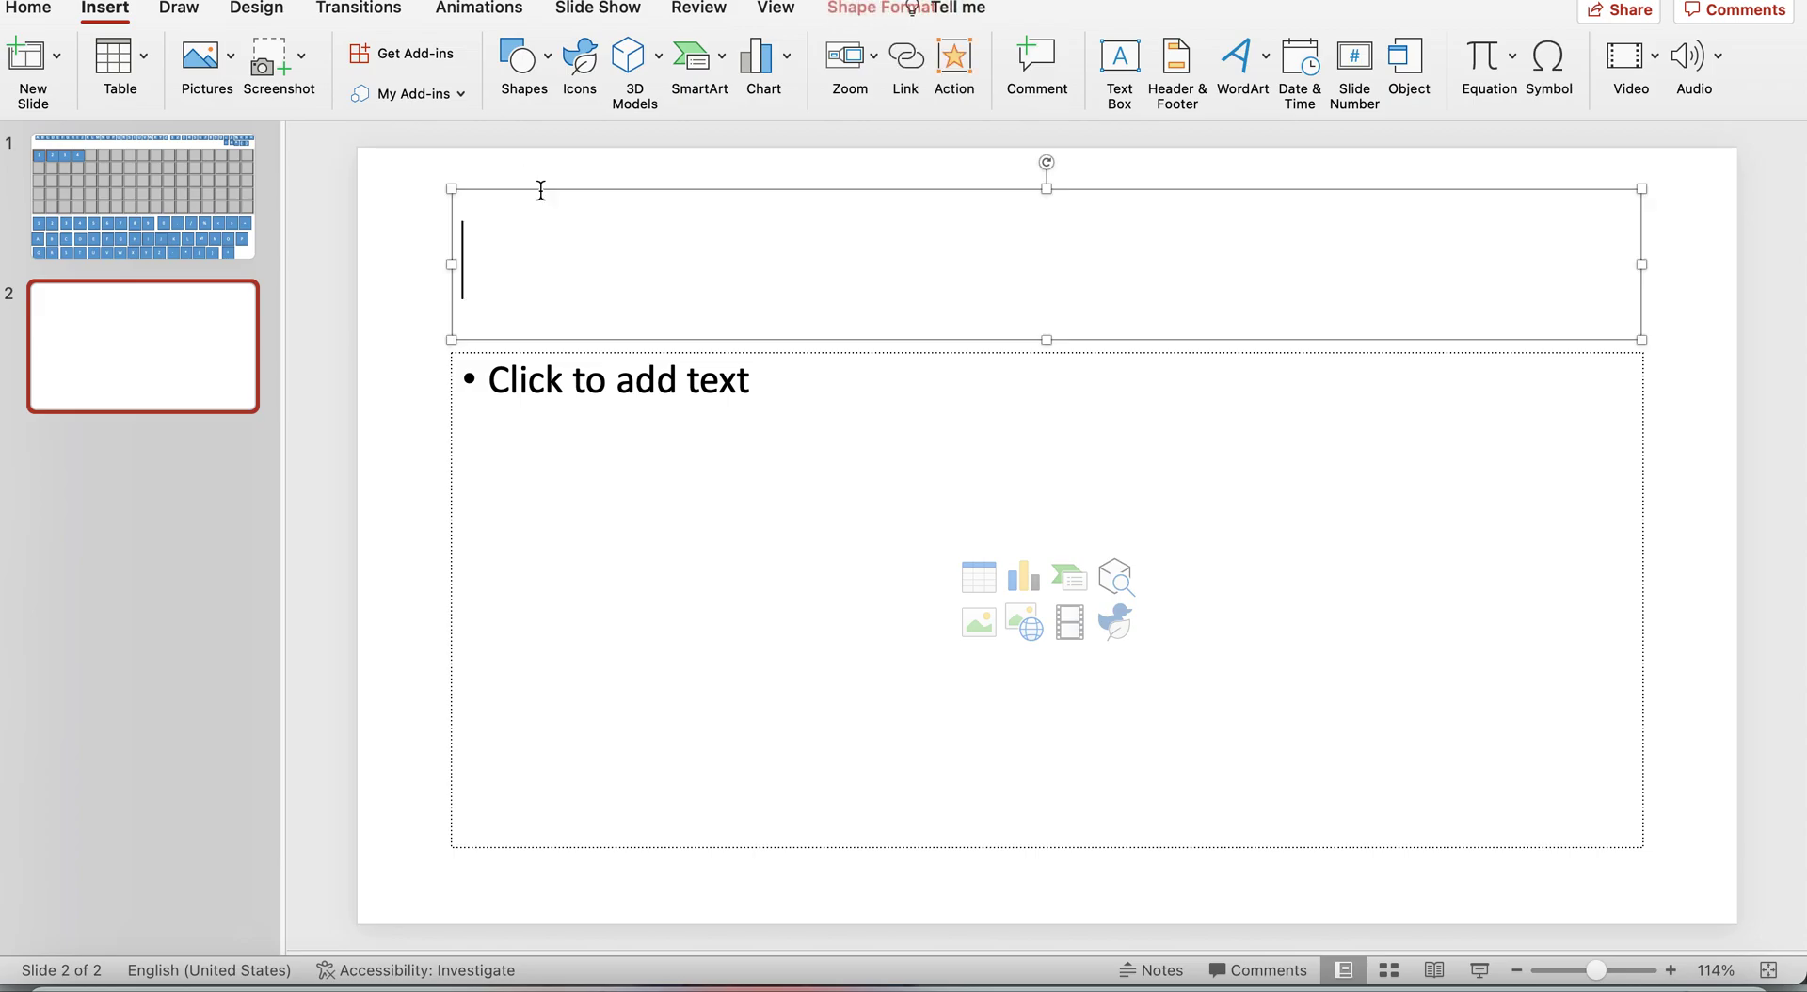
pyautogui.click(516, 187)
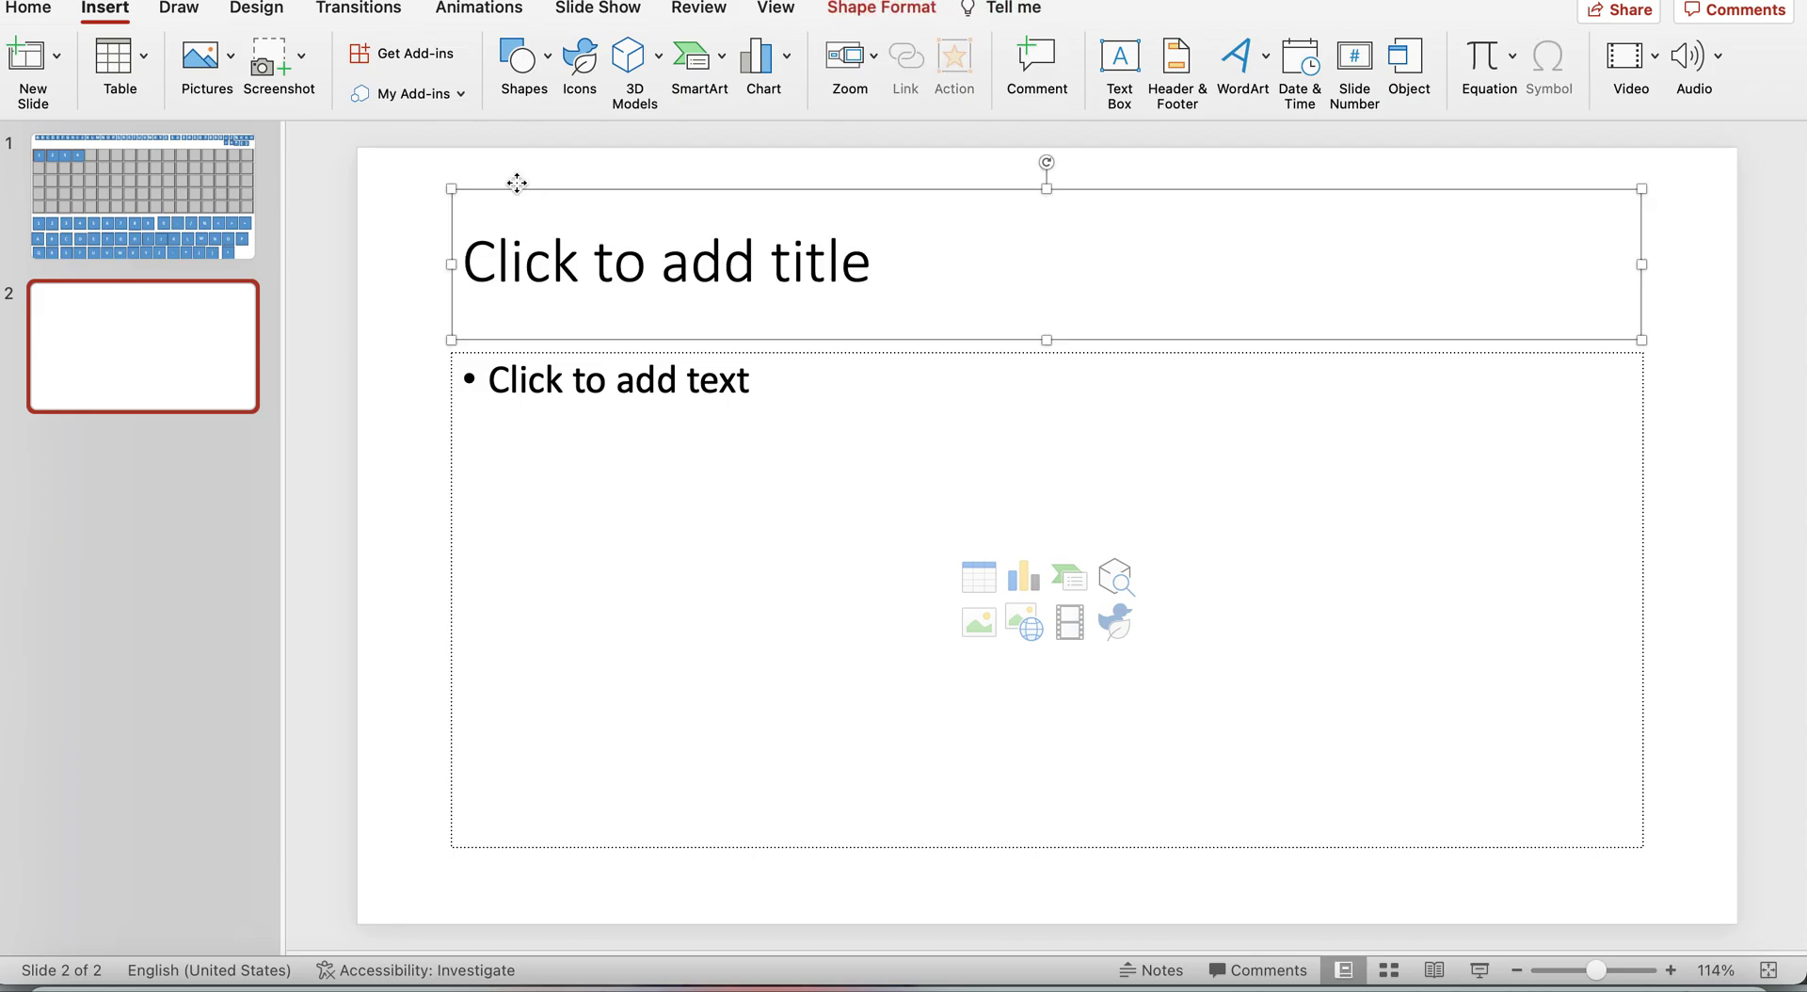
pyautogui.press('Delete')
pyautogui.click(478, 354)
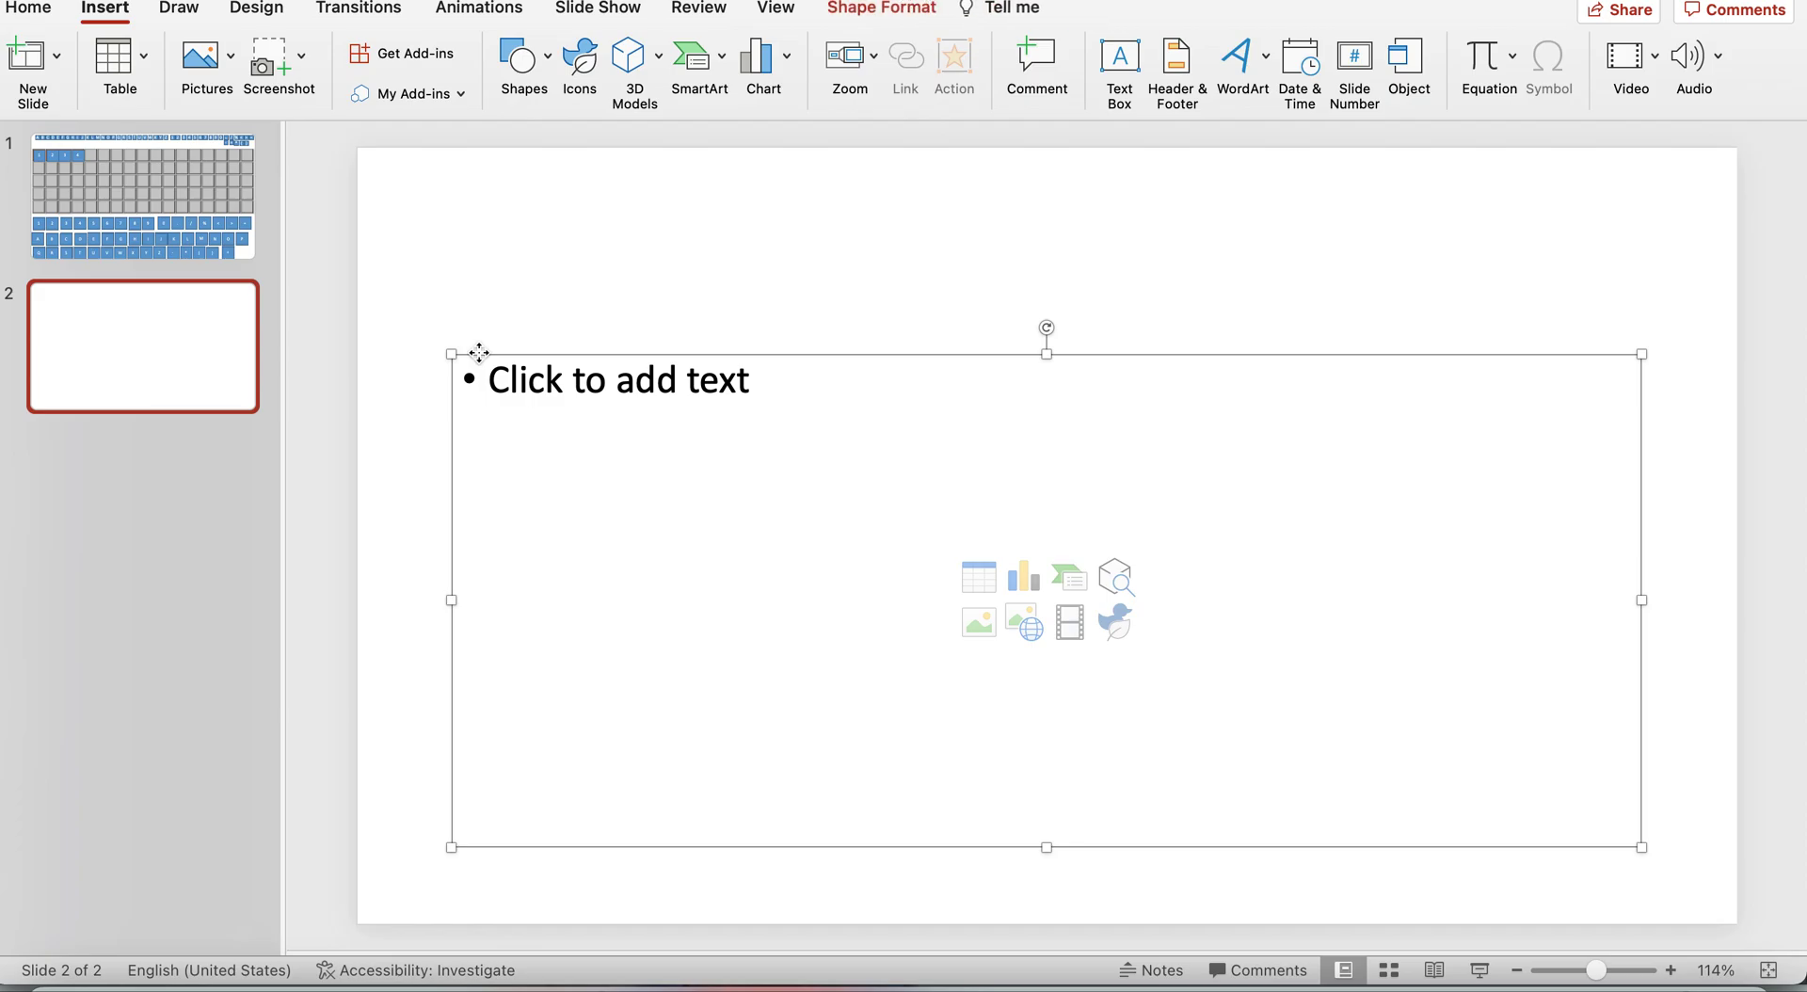
pyautogui.press('Delete')
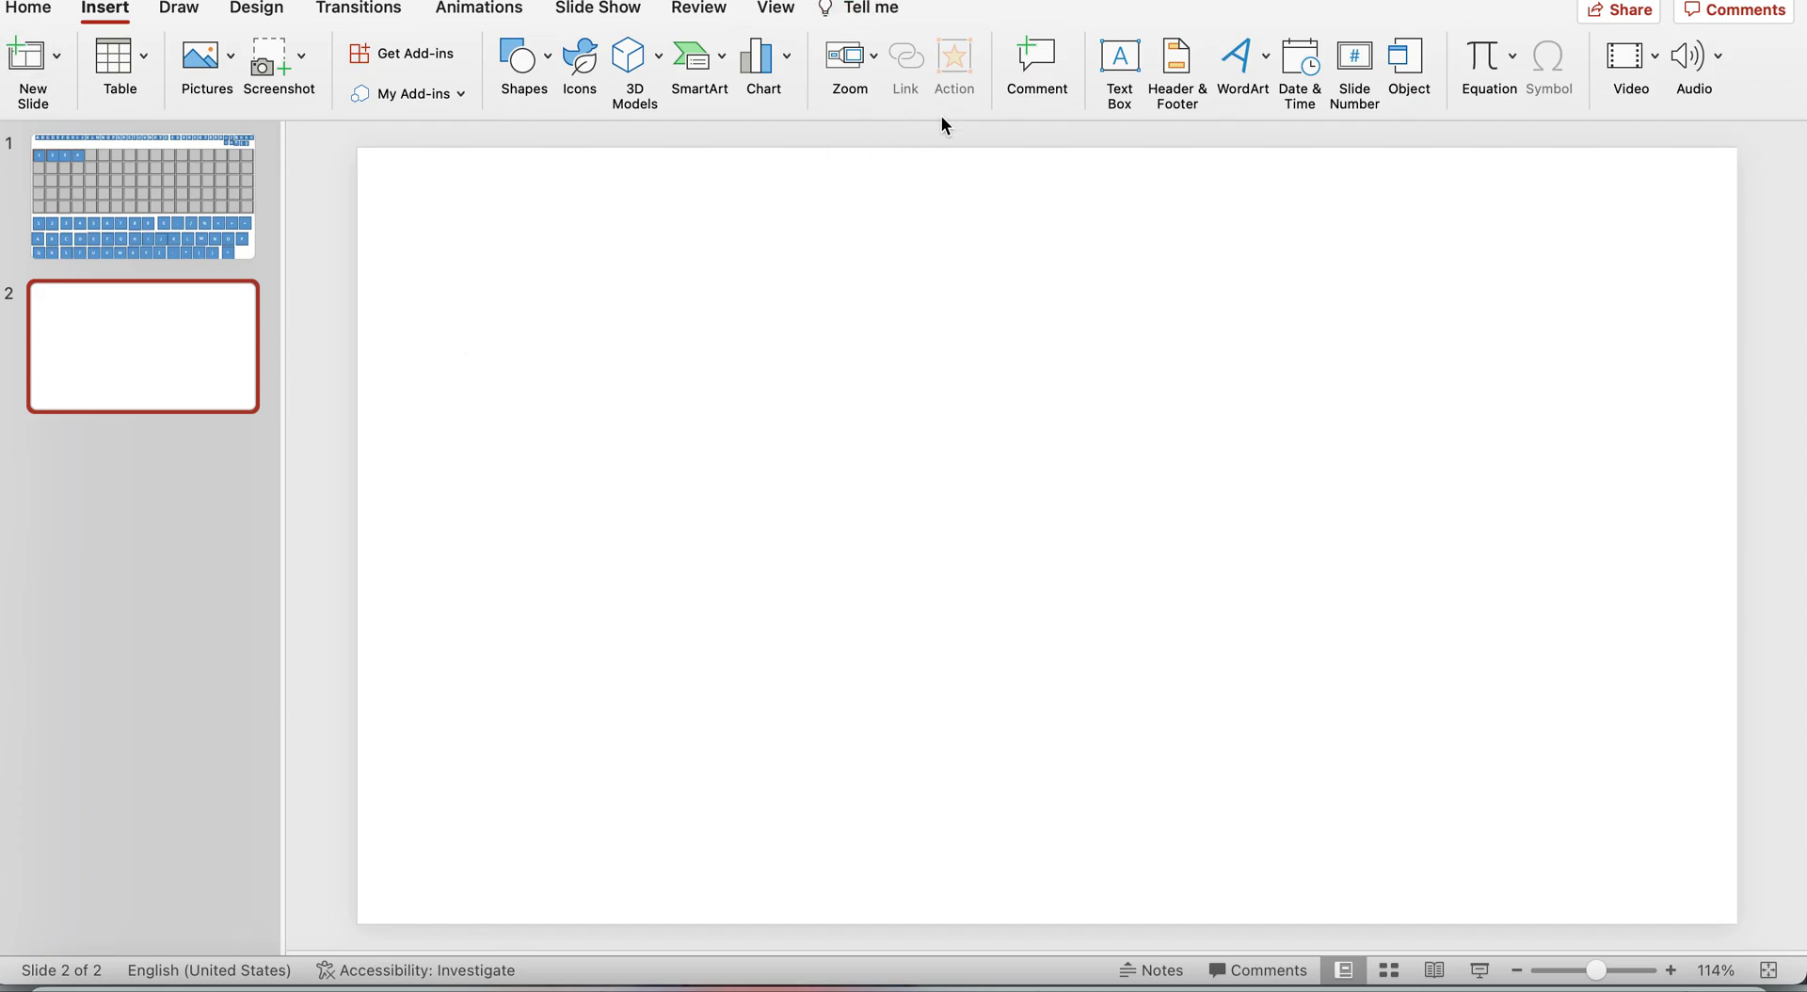
# Draw a small blue rectangle square near the top-left of slide 2
pyautogui.click(115, 15)
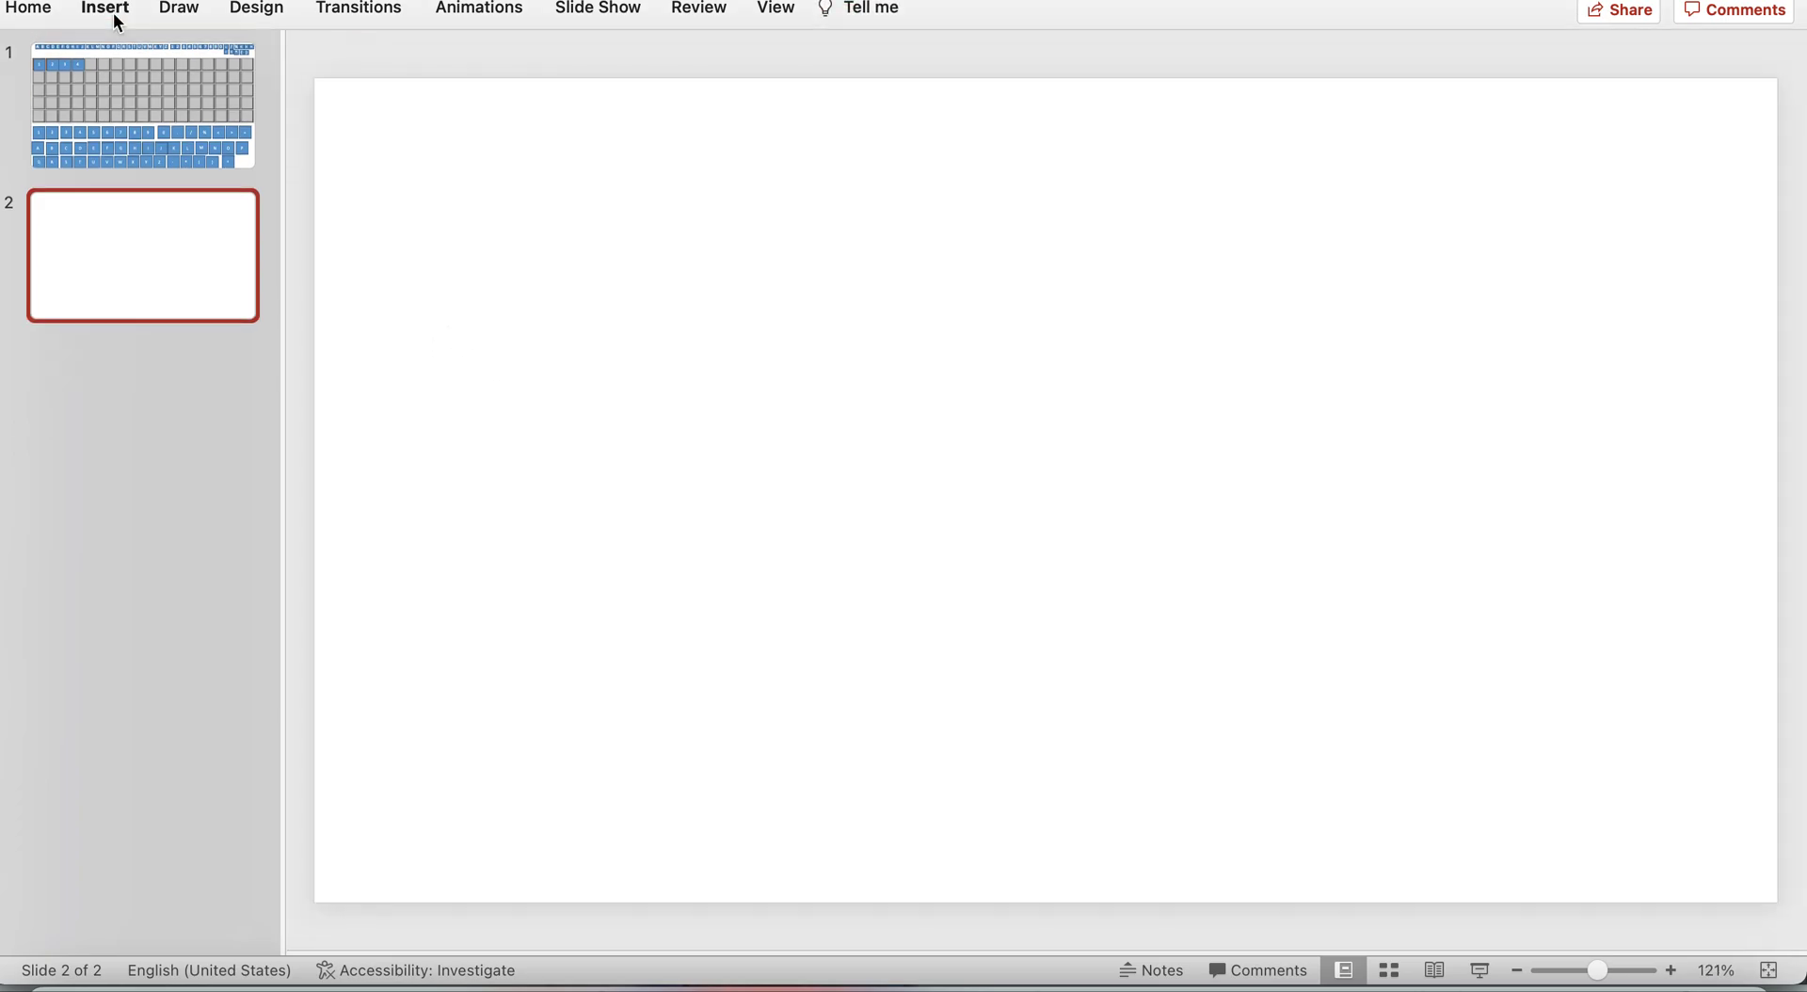
pyautogui.click(114, 15)
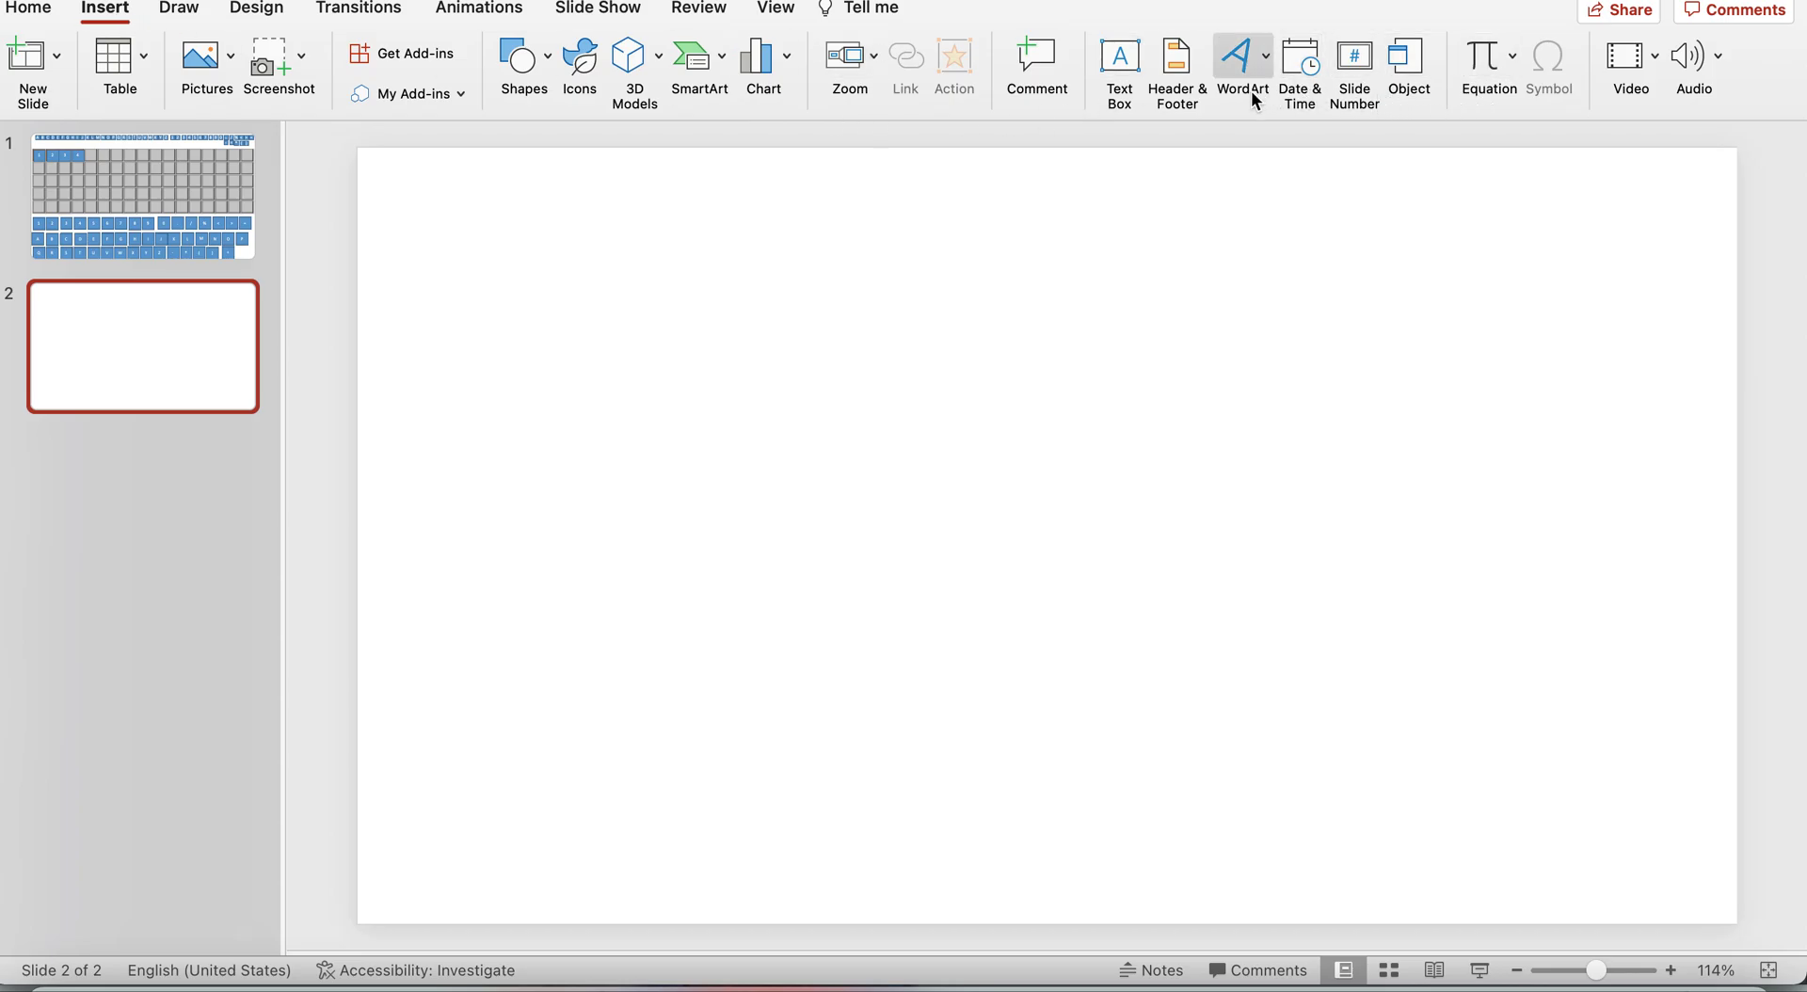
pyautogui.click(548, 58)
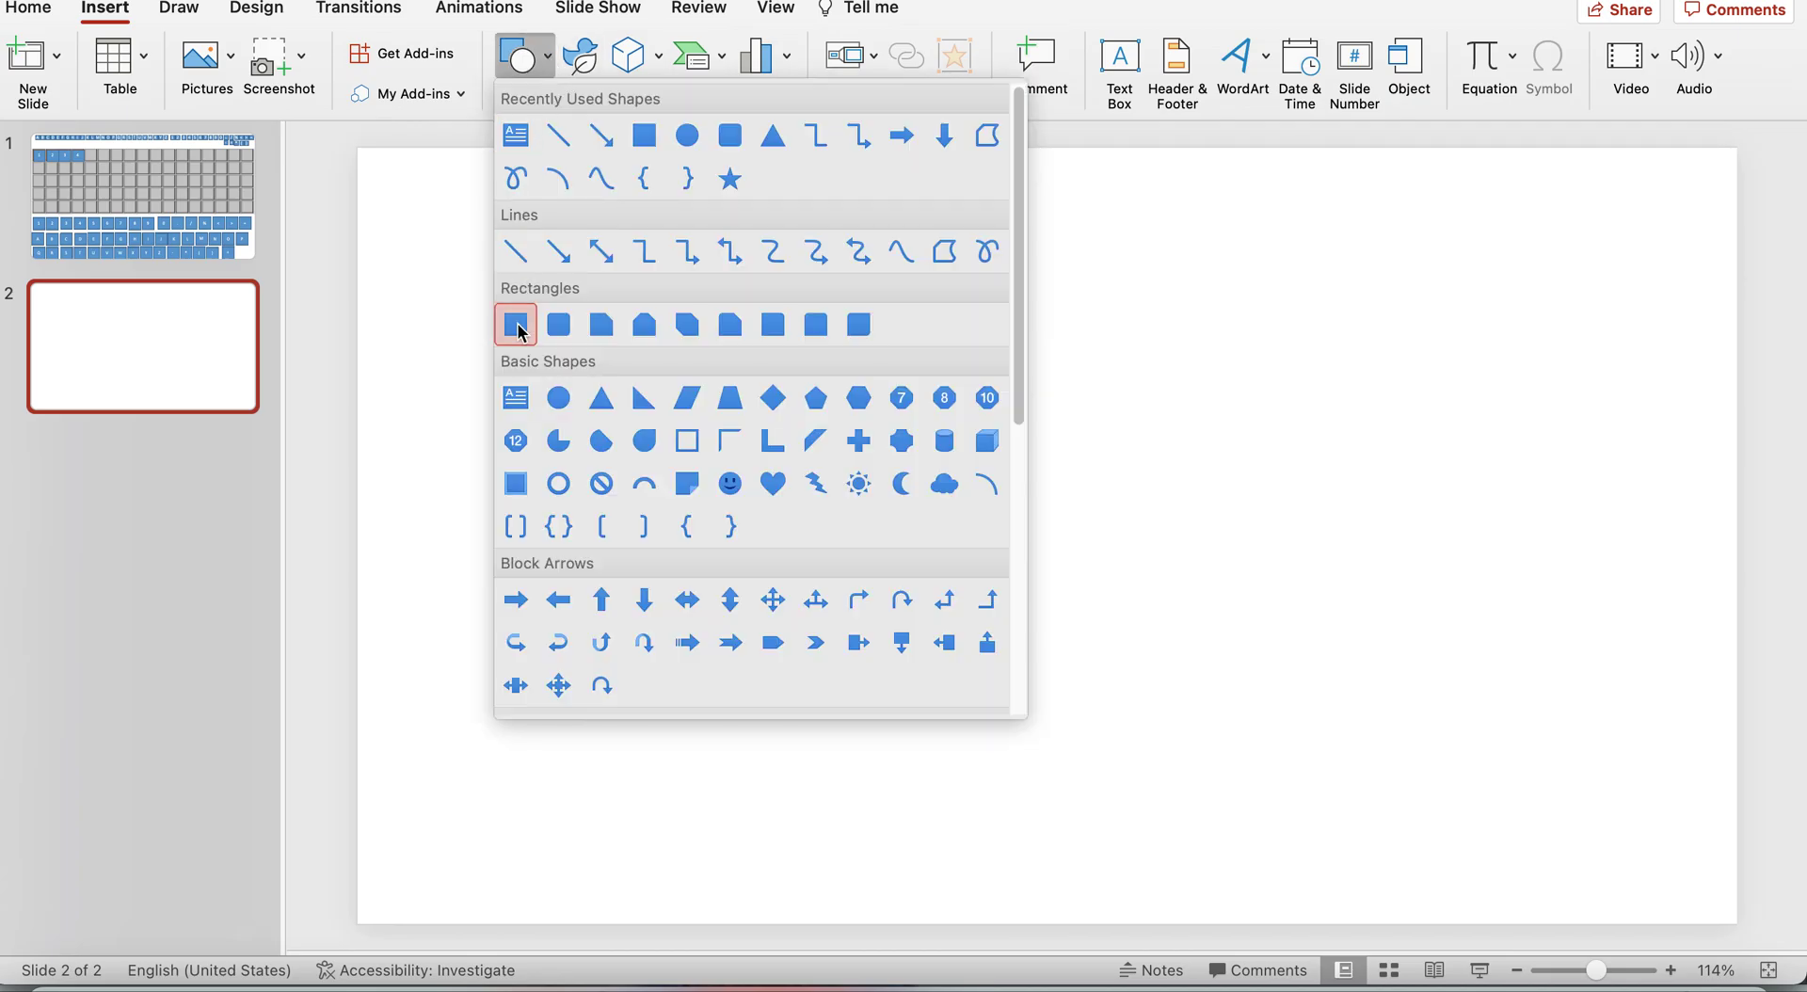
pyautogui.click(517, 324)
pyautogui.moveTo(423, 235); pyautogui.dragTo(514, 331)
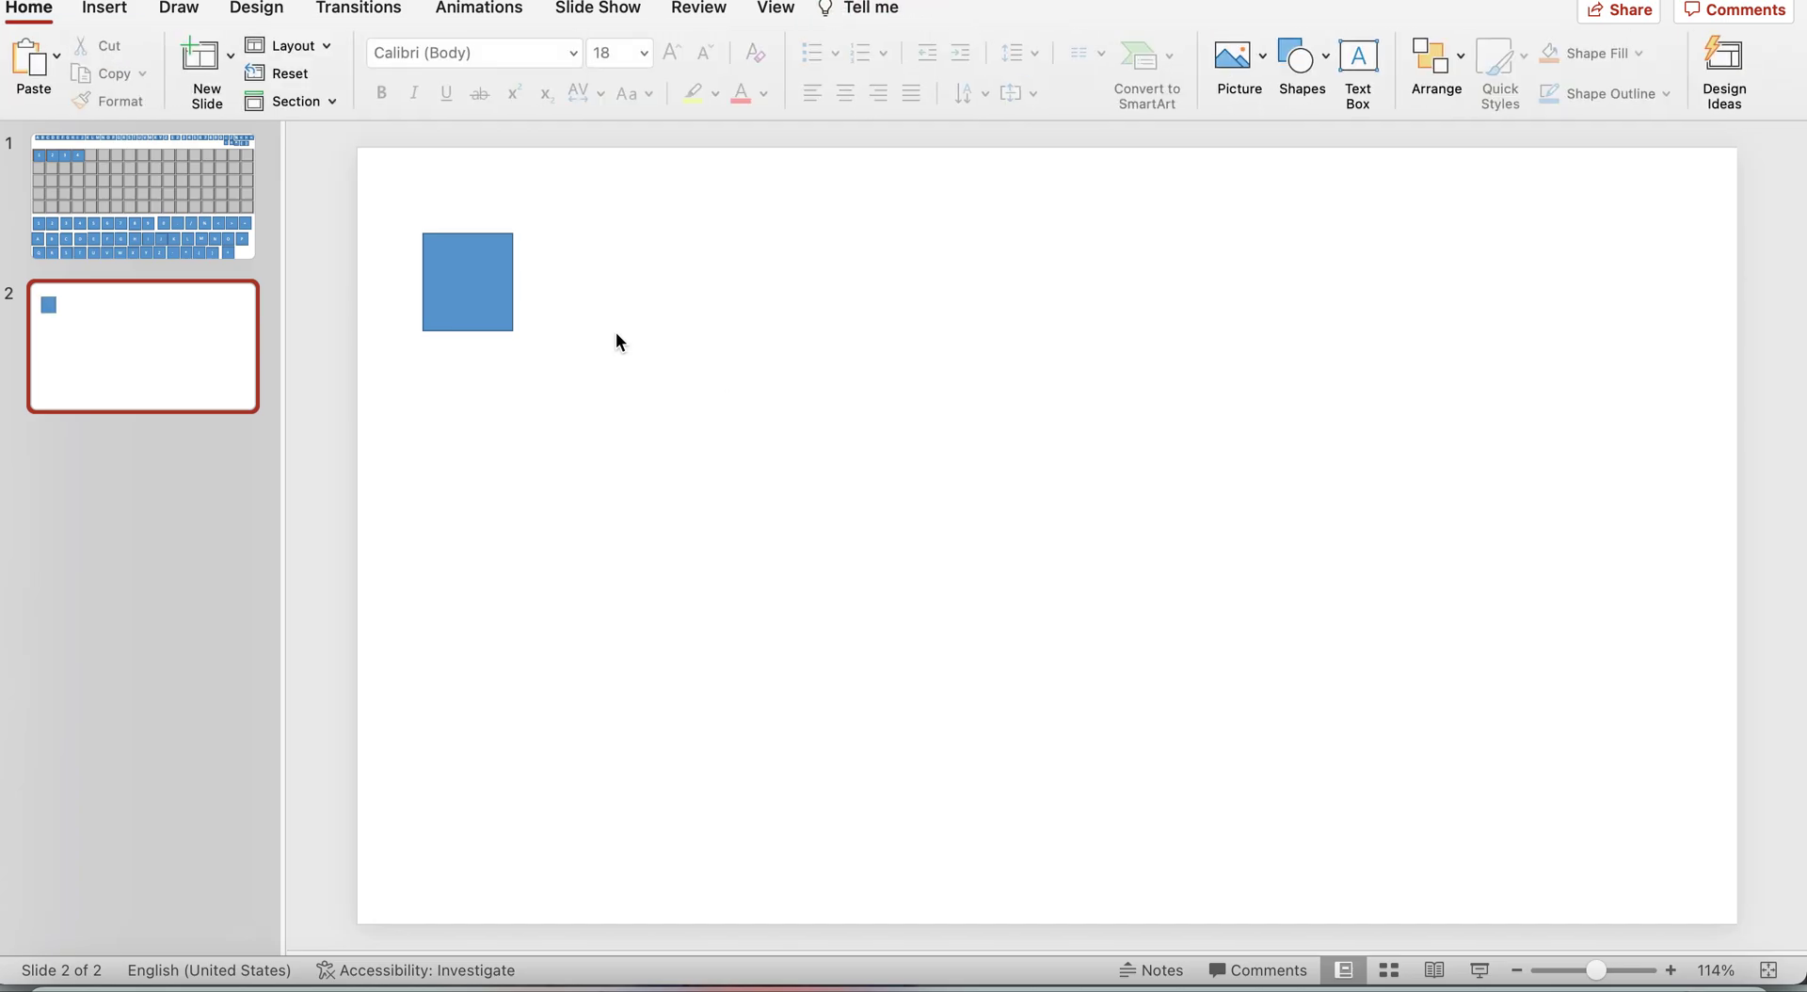
# Move the blue square further down the slide and duplicate it
pyautogui.click(499, 246)
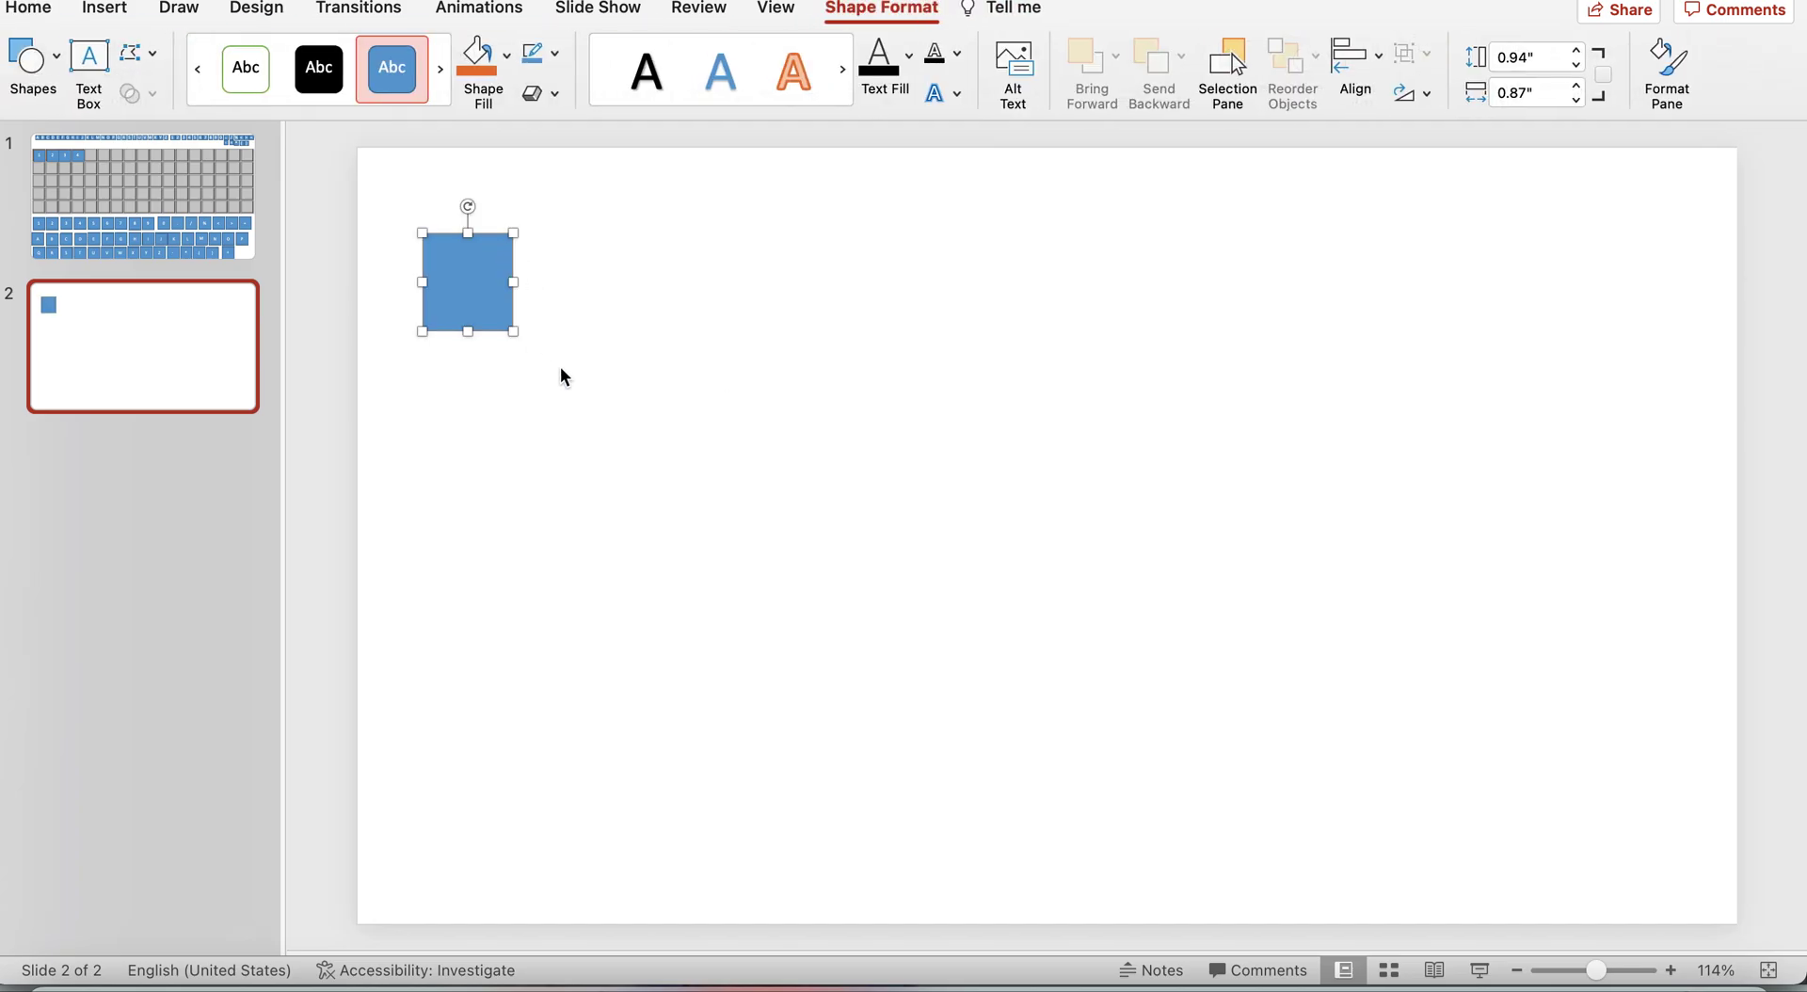
pyautogui.moveTo(476, 266); pyautogui.dragTo(466, 436)
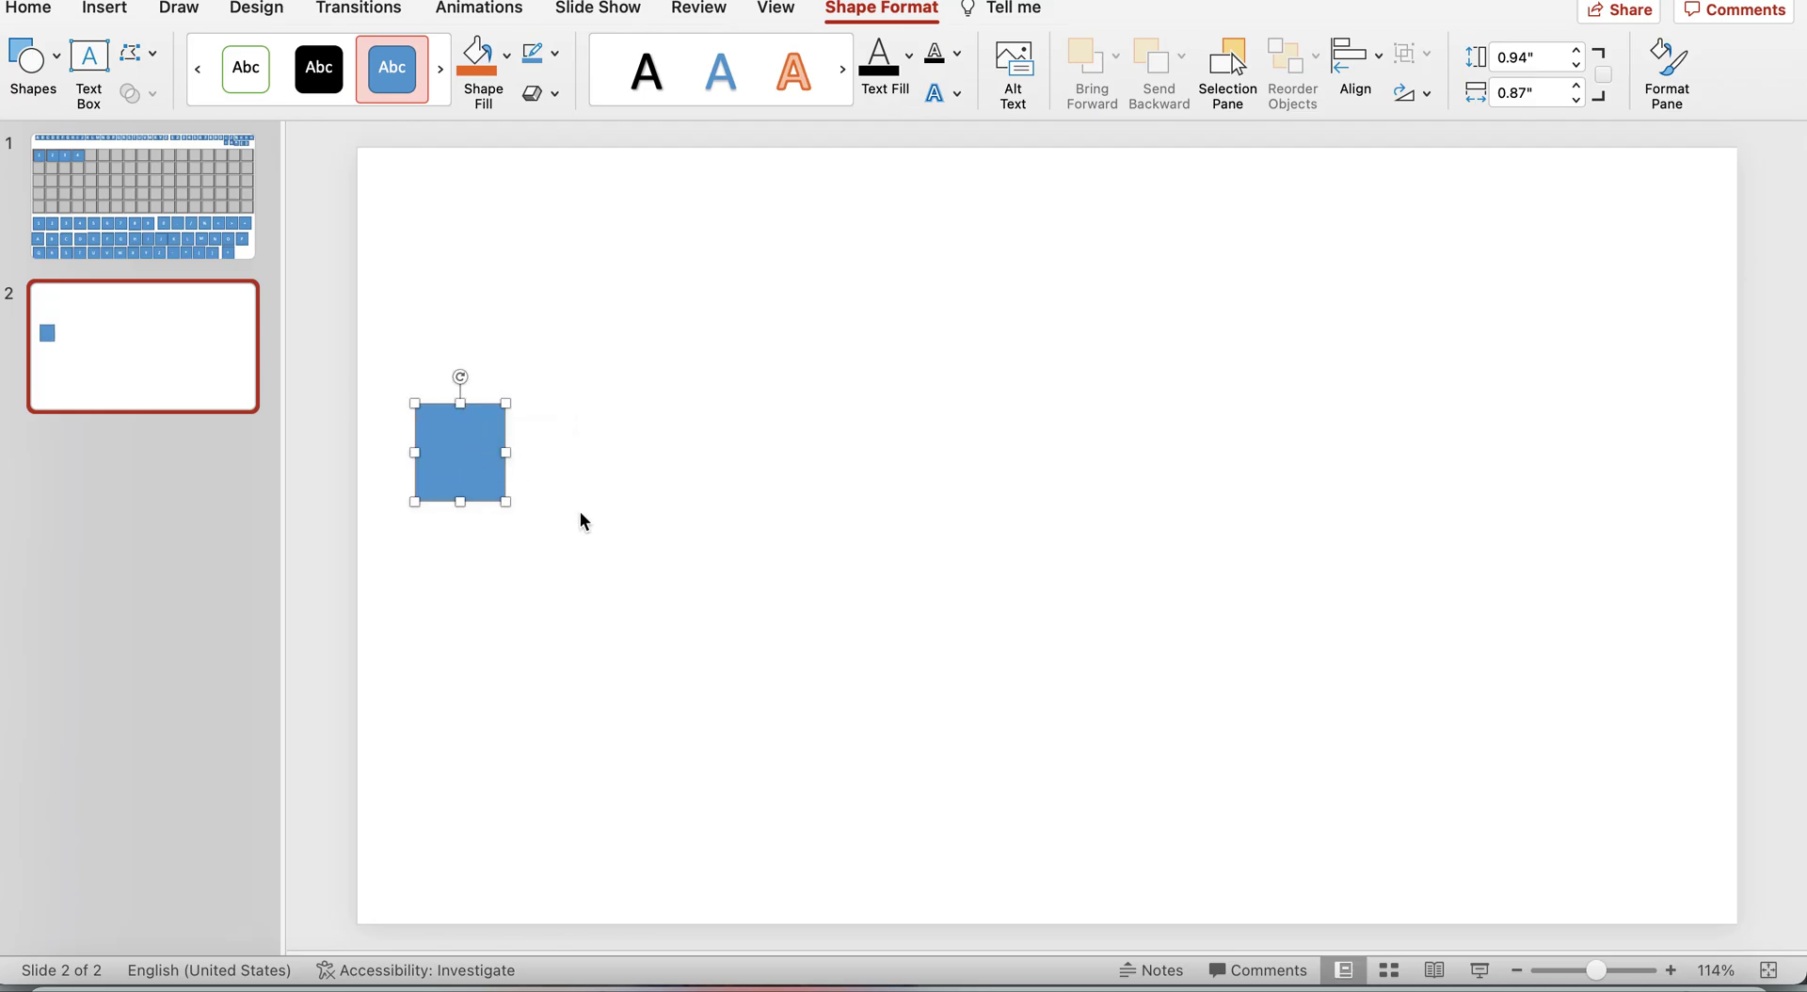
pyautogui.click(456, 449)
pyautogui.click(638, 498)
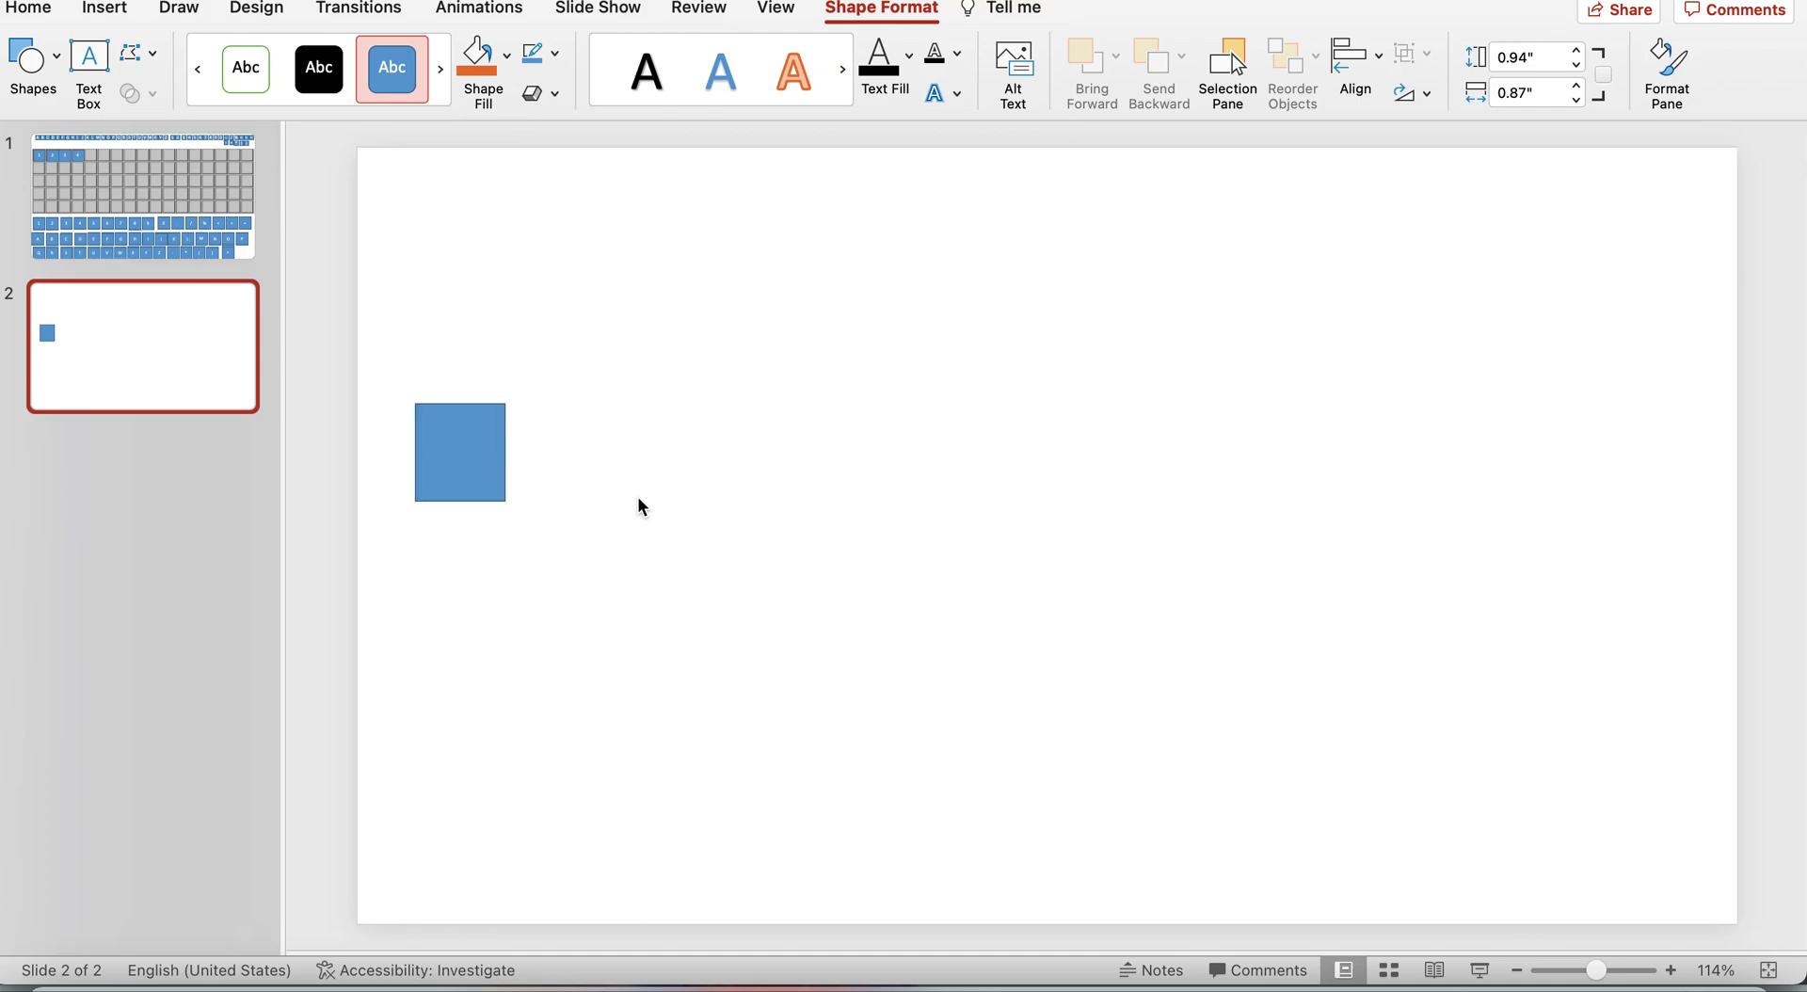
pyautogui.click(468, 444)
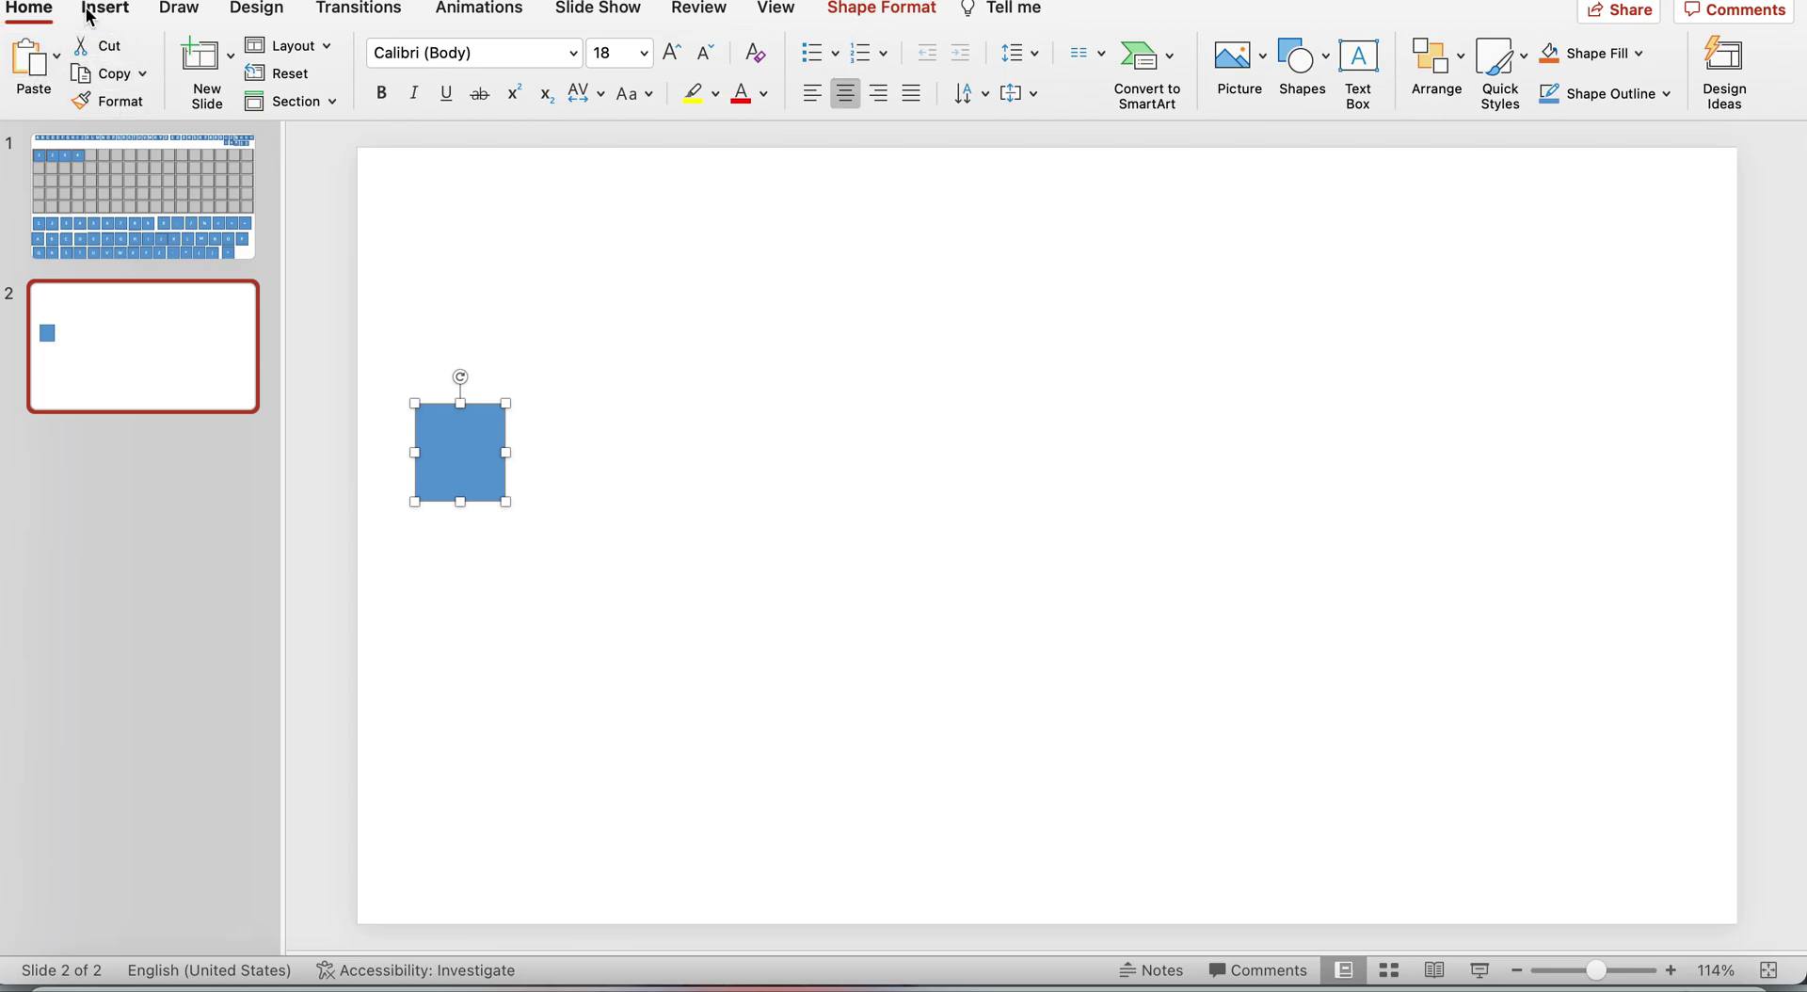
pyautogui.click(55, 62)
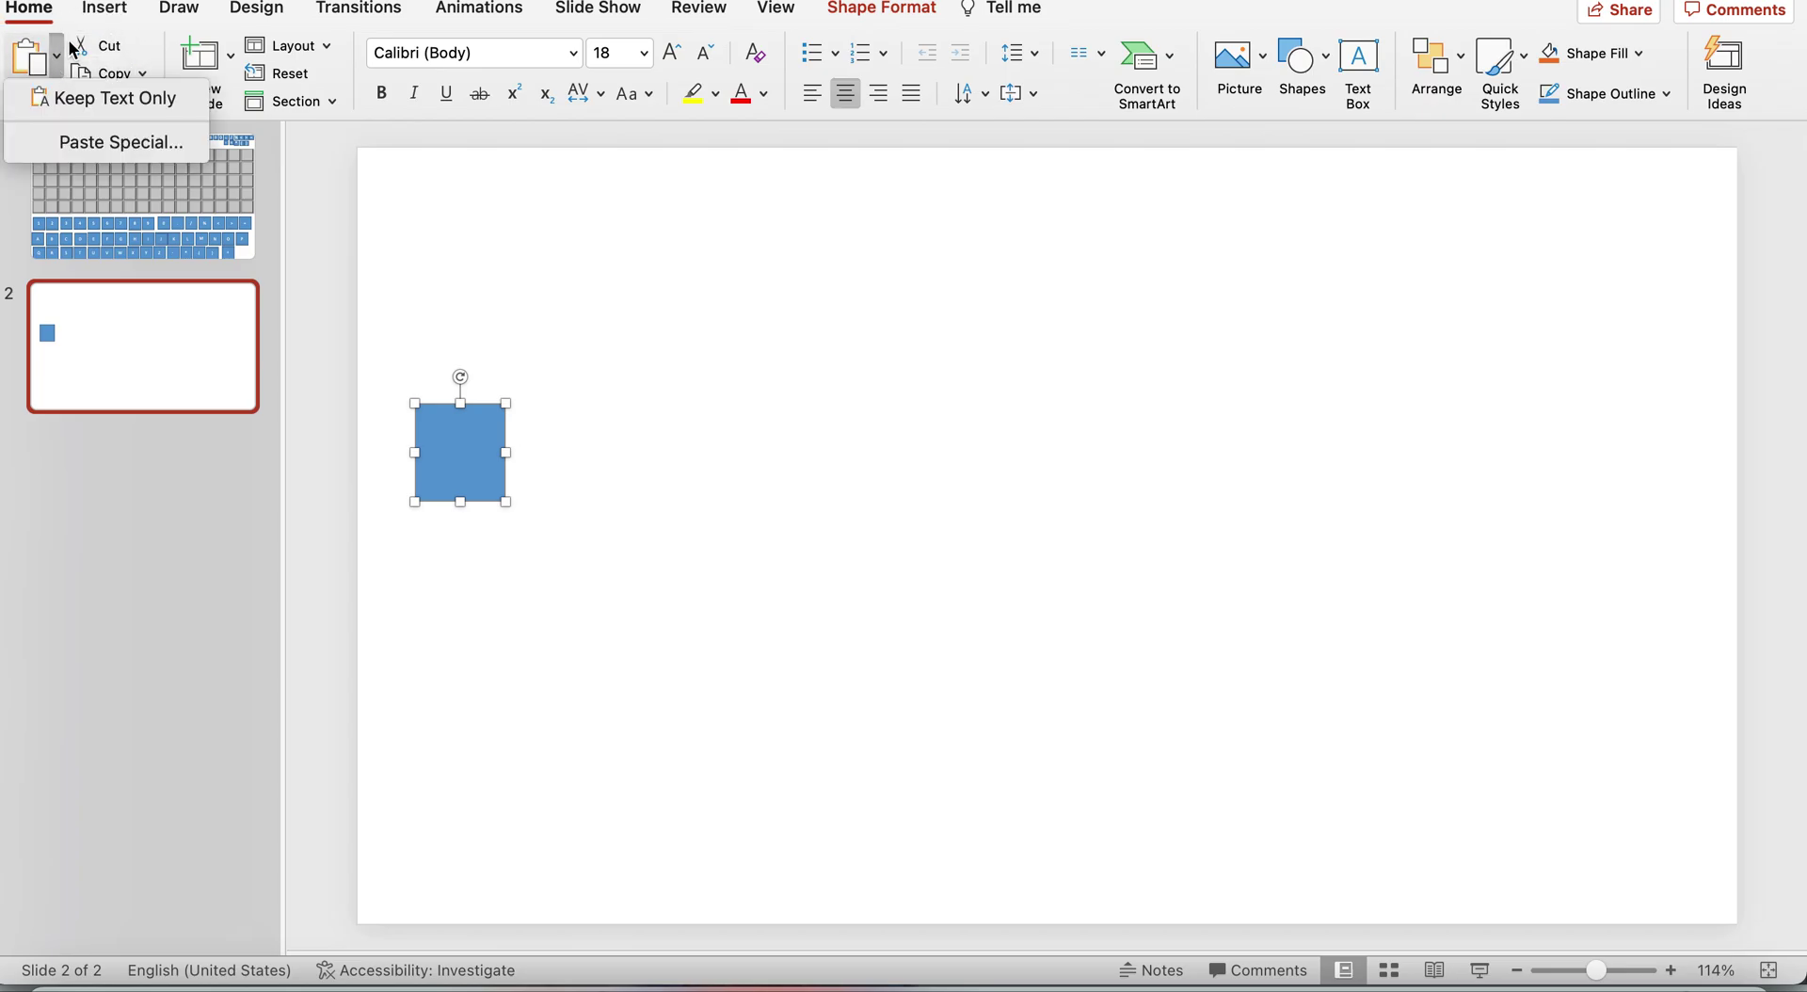
pyautogui.click(105, 10)
pyautogui.click(52, 21)
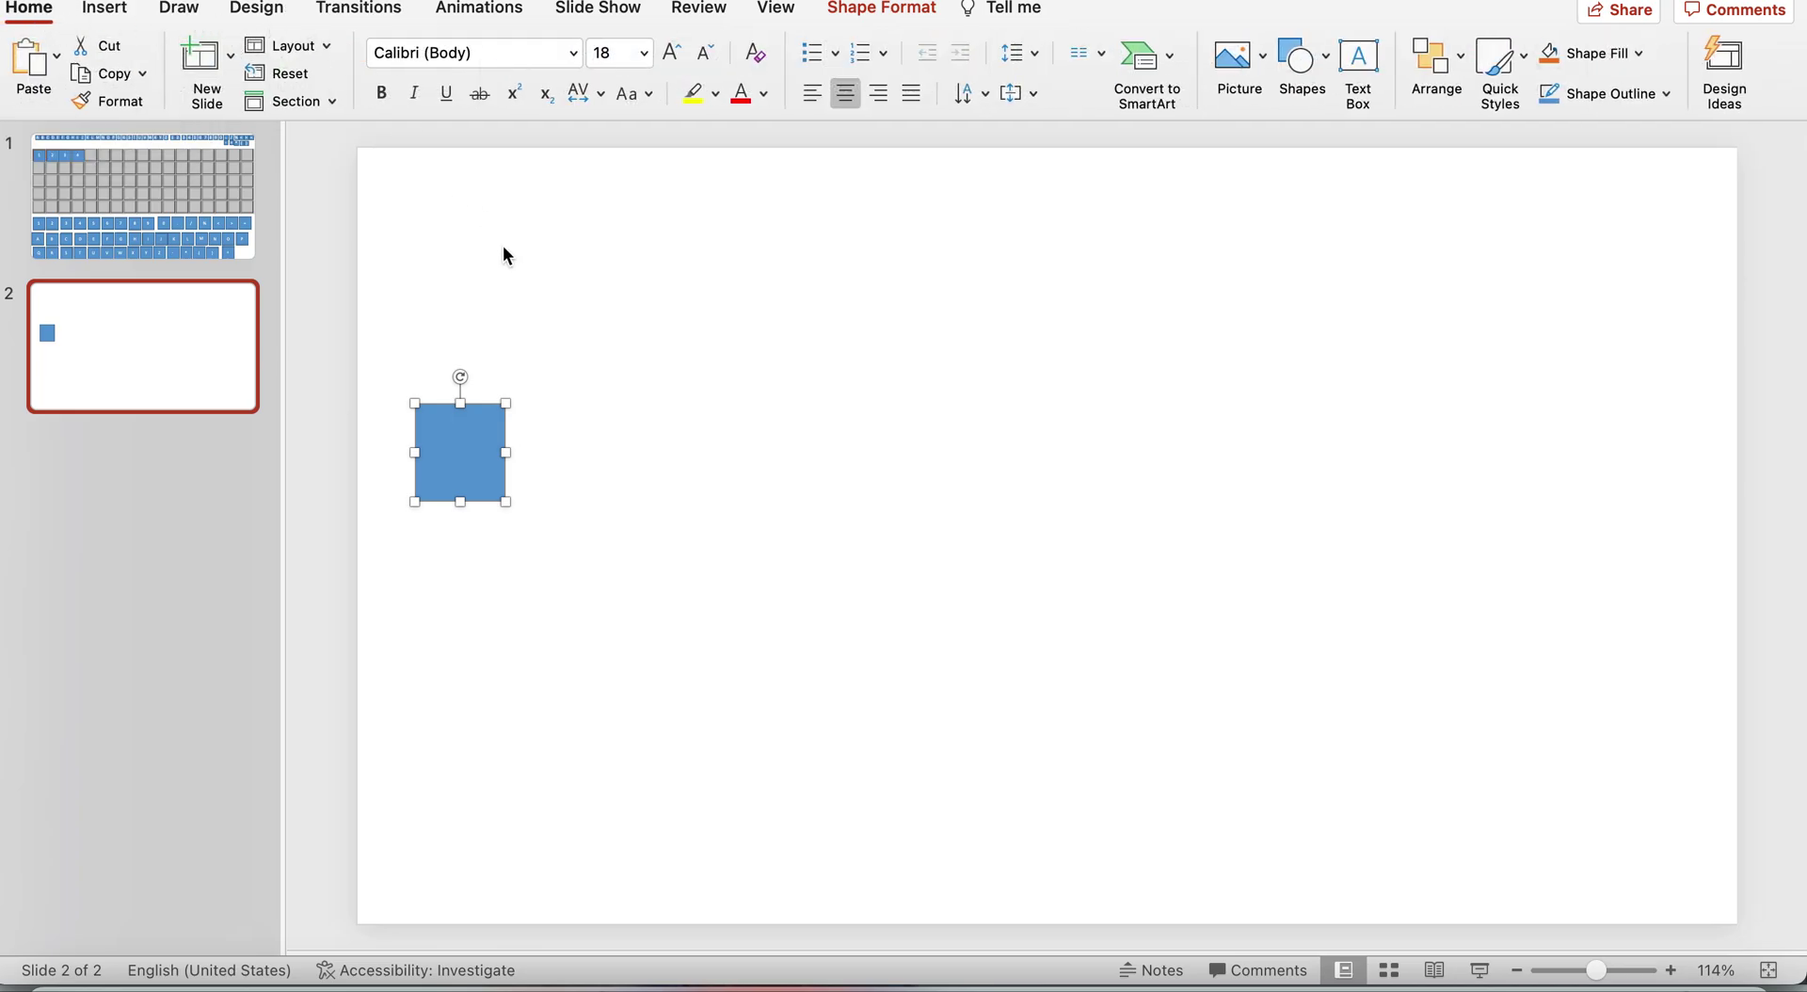
pyautogui.click(142, 73)
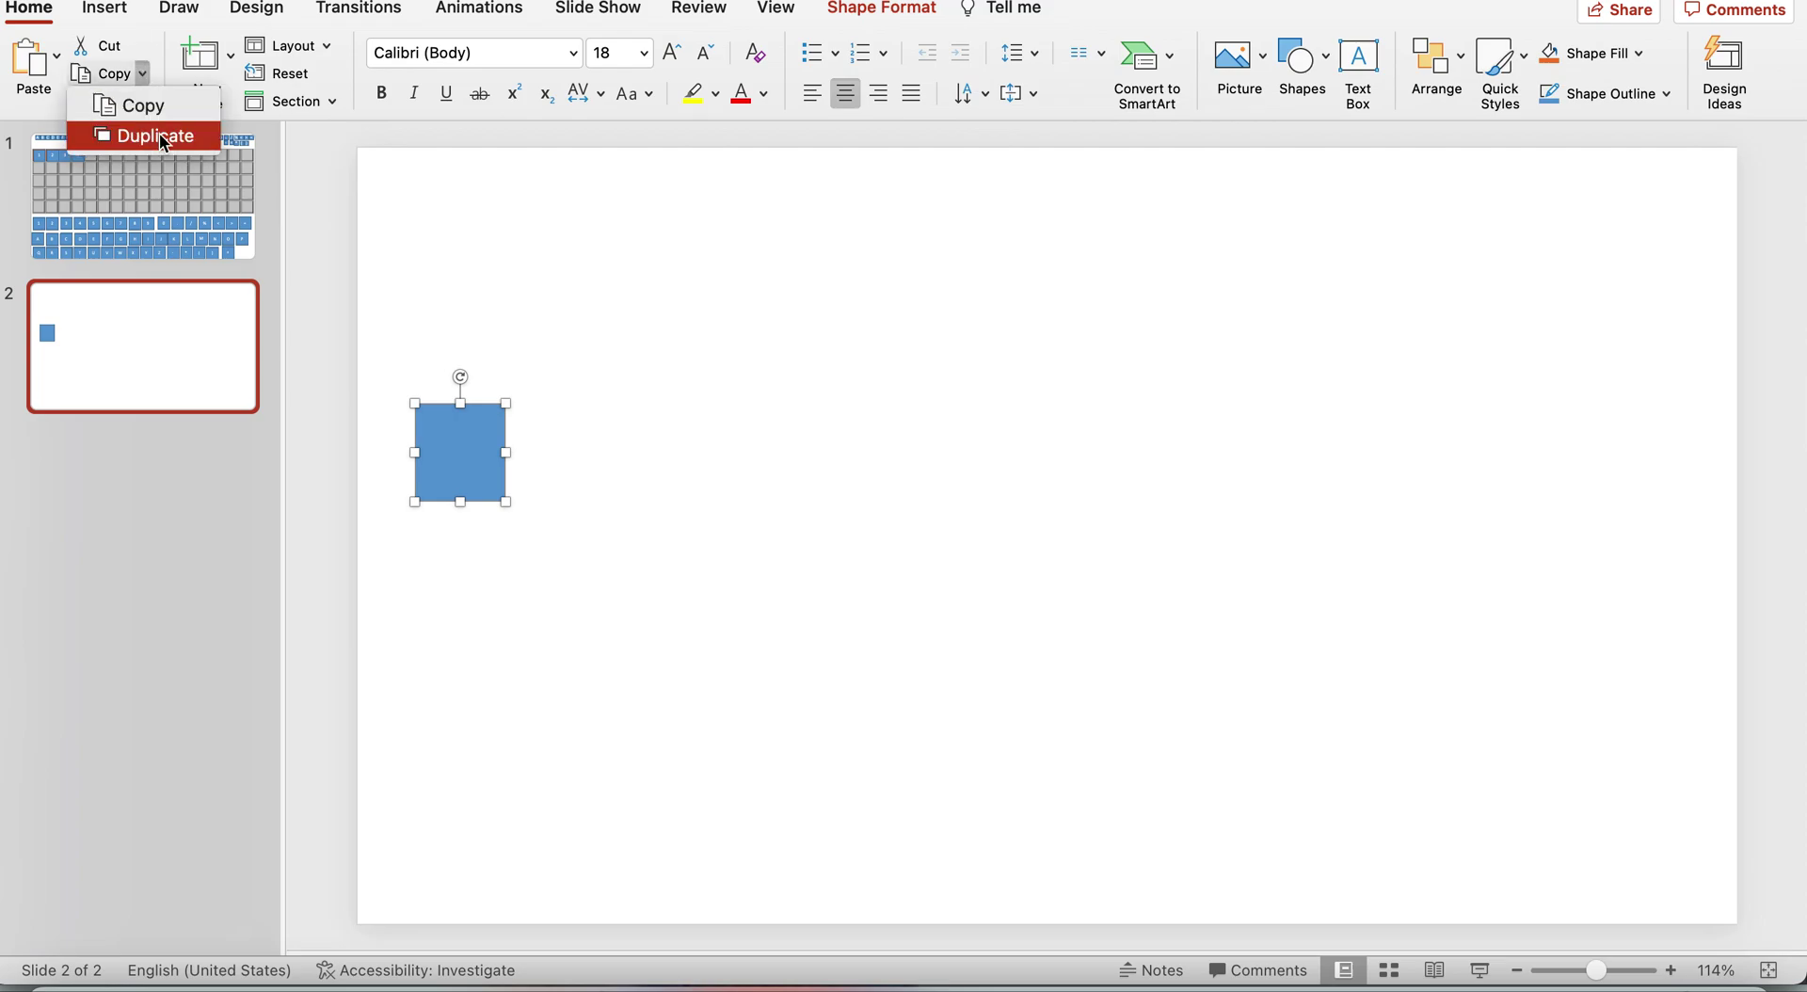
pyautogui.click(160, 136)
# Move one square above the other and label the lower square A
pyautogui.click(477, 473)
pyautogui.click(496, 311)
pyautogui.moveTo(506, 448); pyautogui.dragTo(491, 284)
pyautogui.click(662, 305)
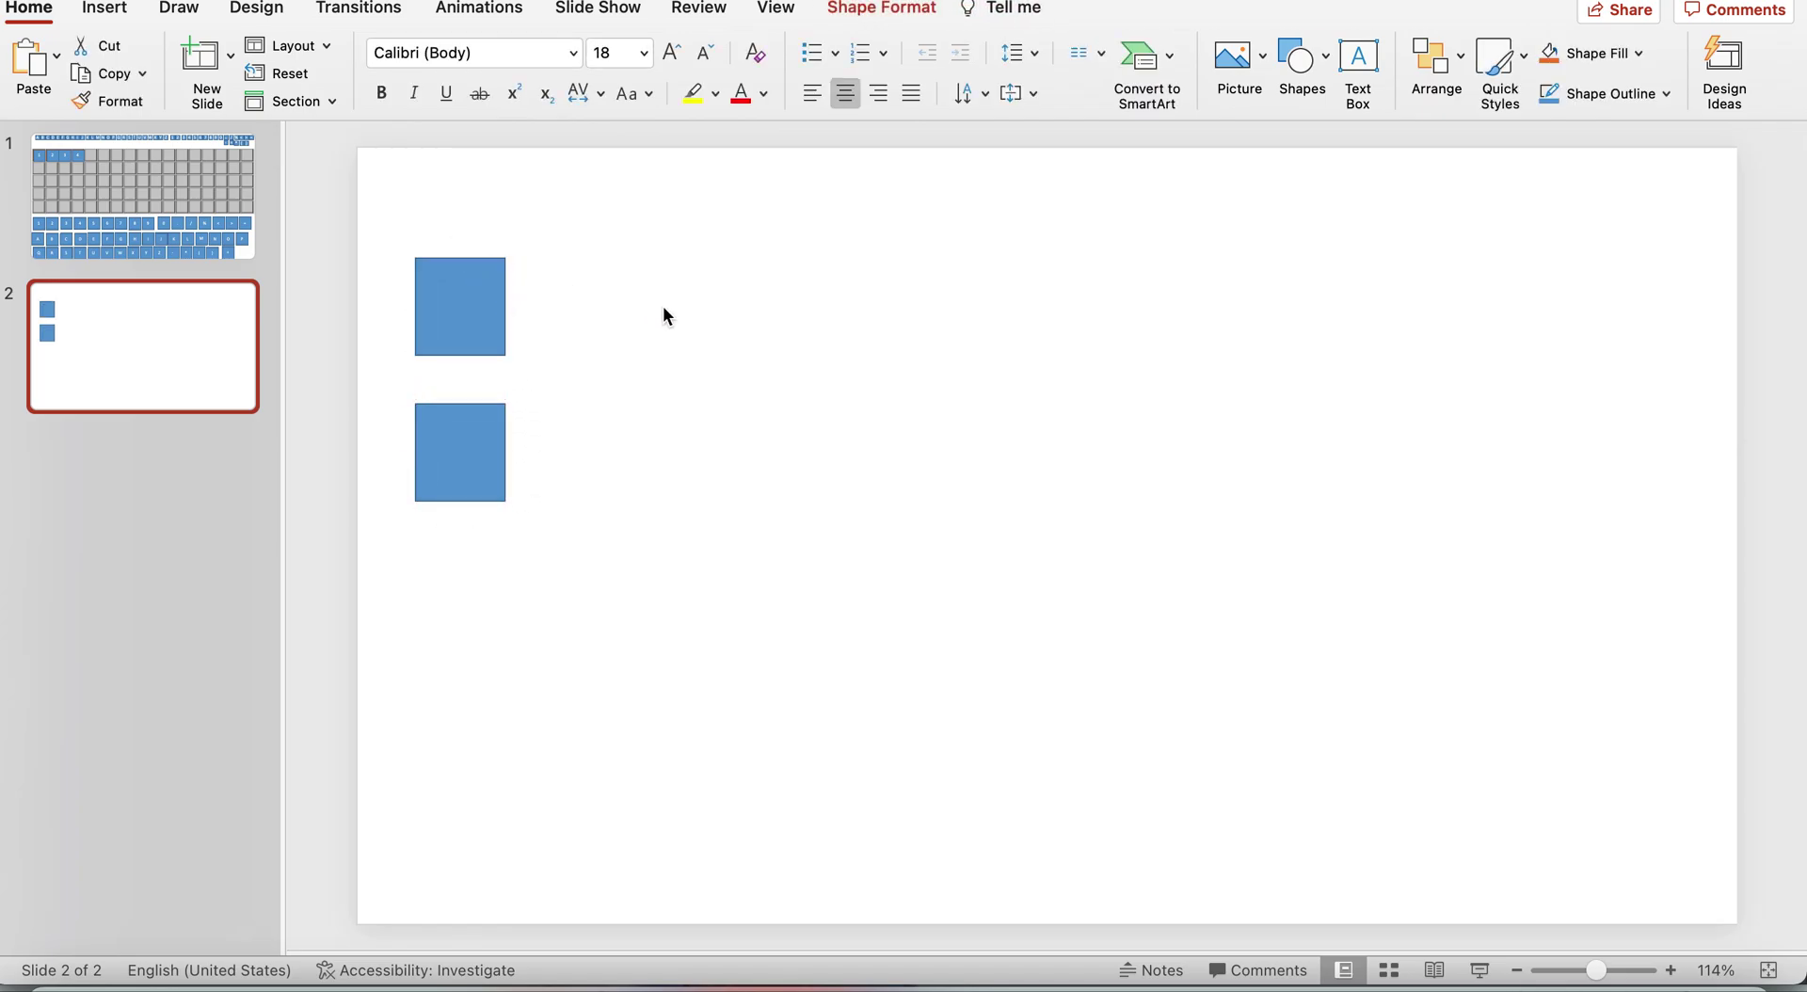
pyautogui.click(447, 439)
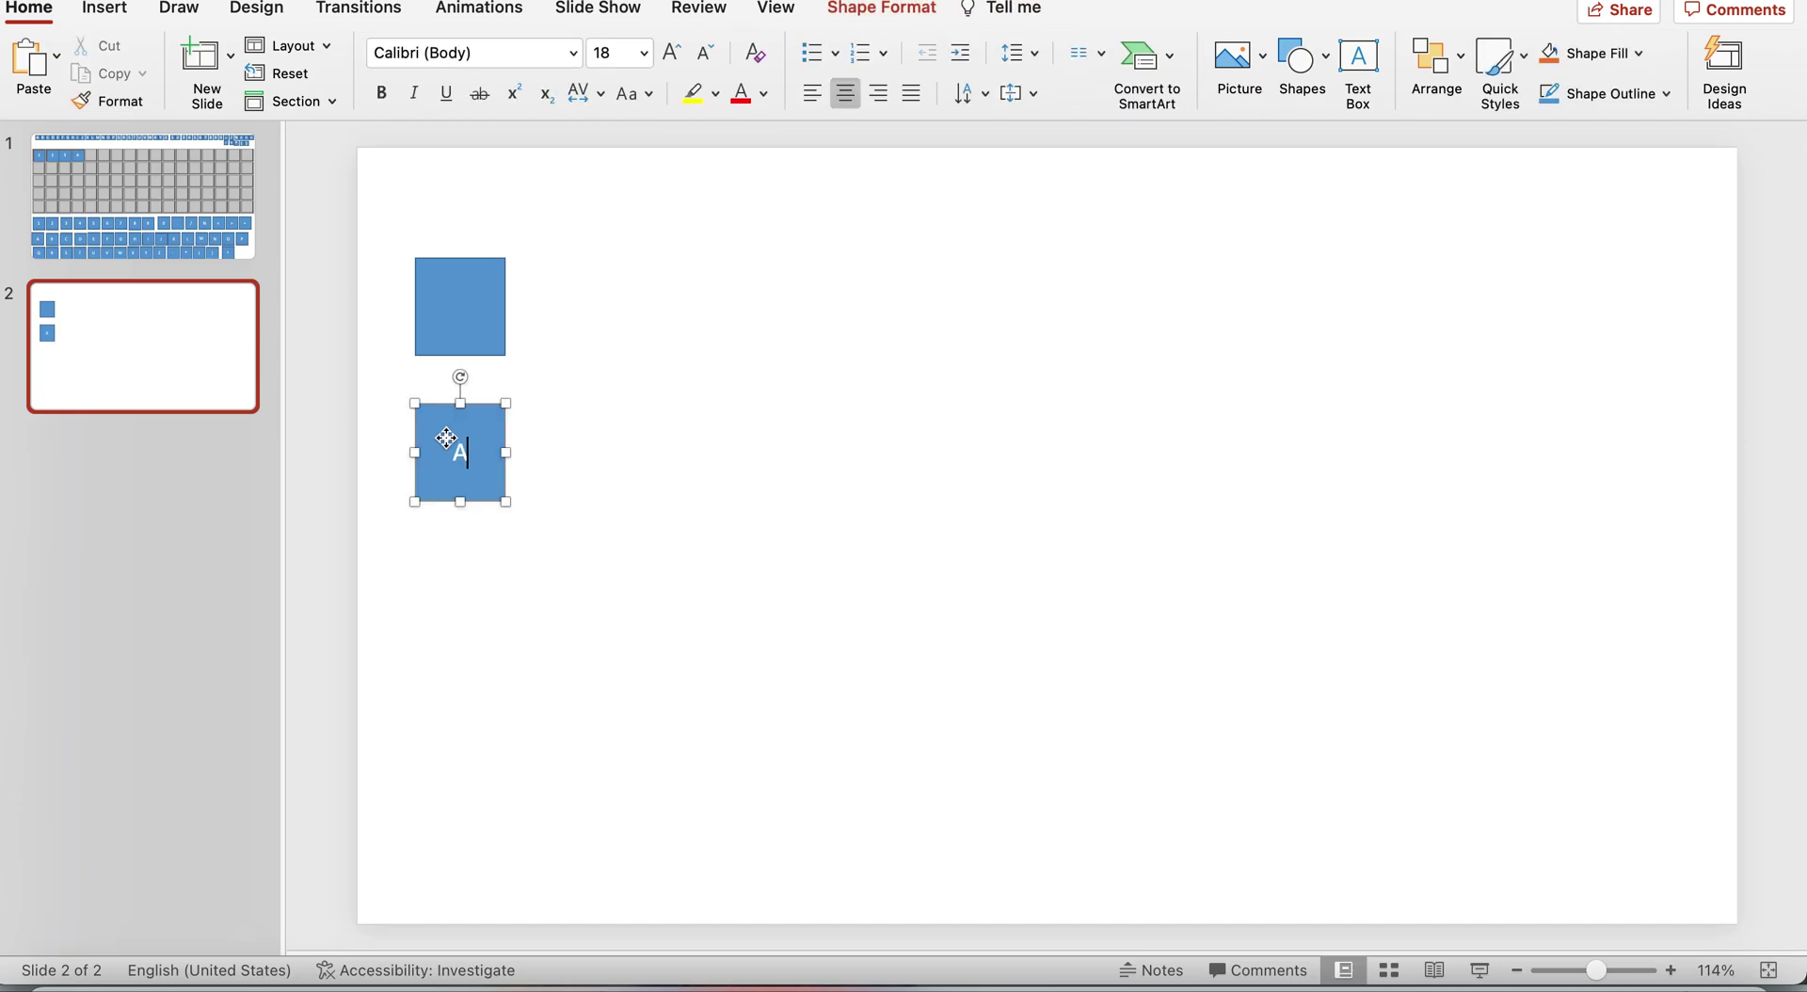
pyautogui.click(704, 584)
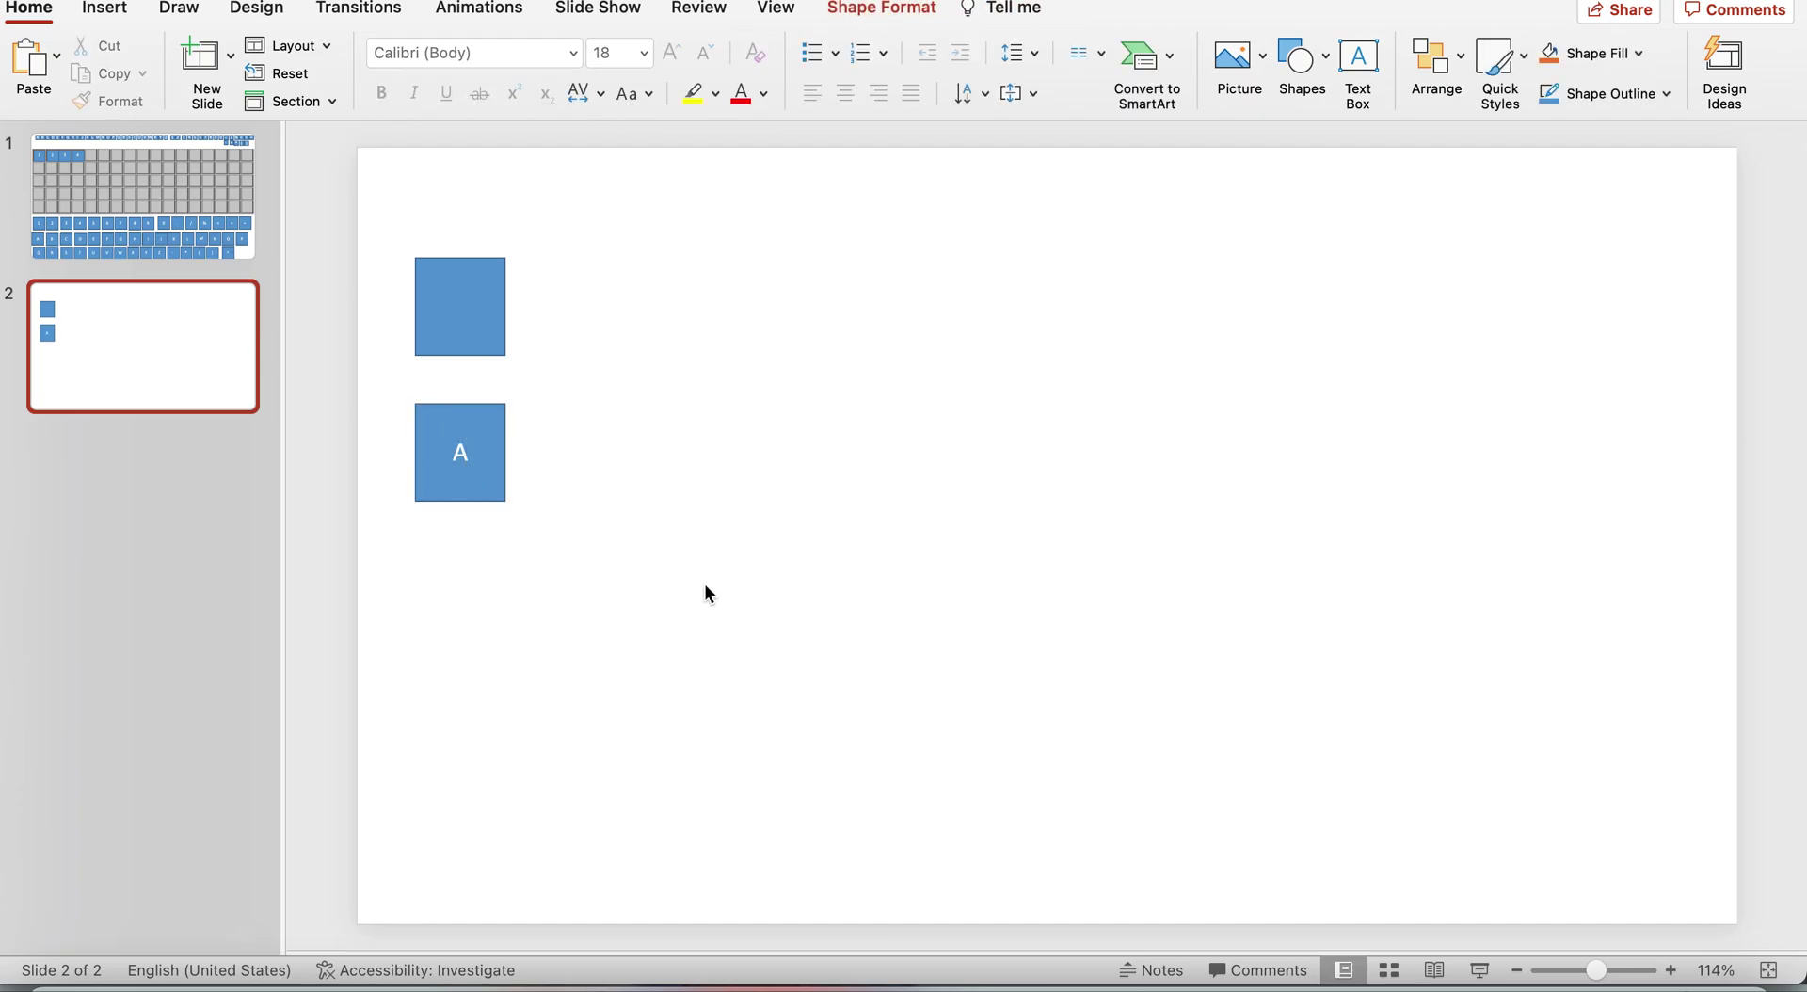
pyautogui.click(455, 423)
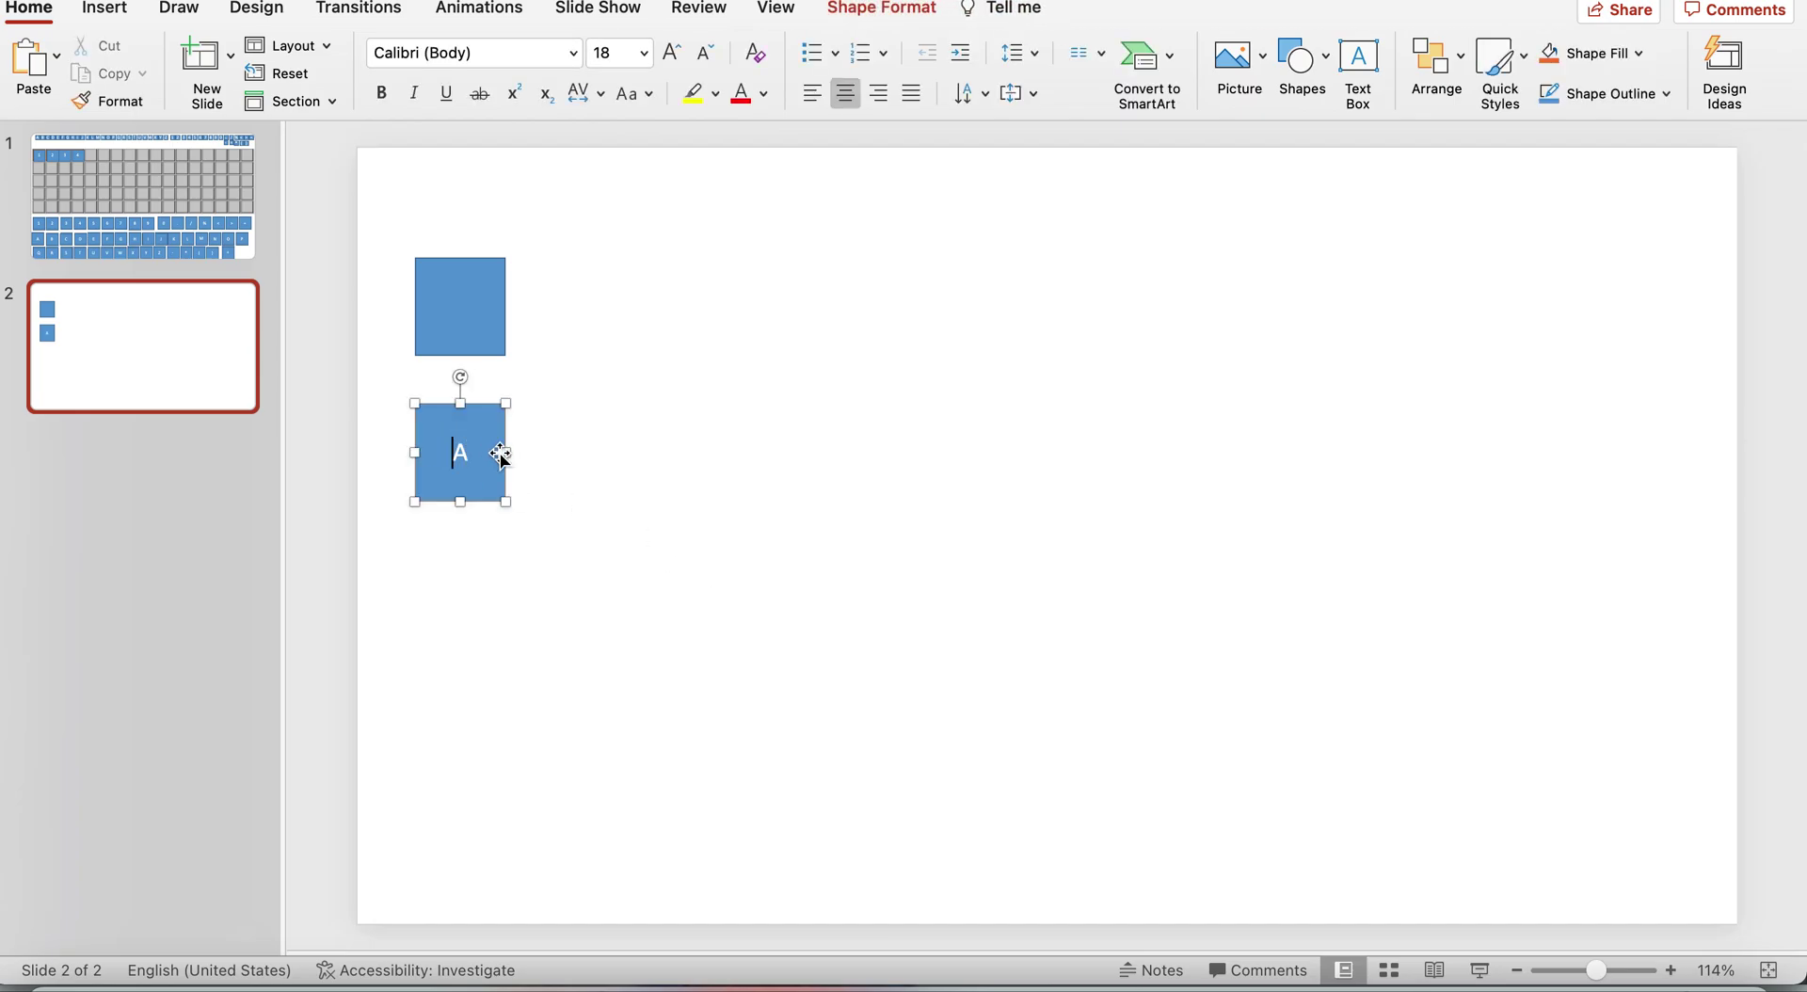
pyautogui.click(506, 502)
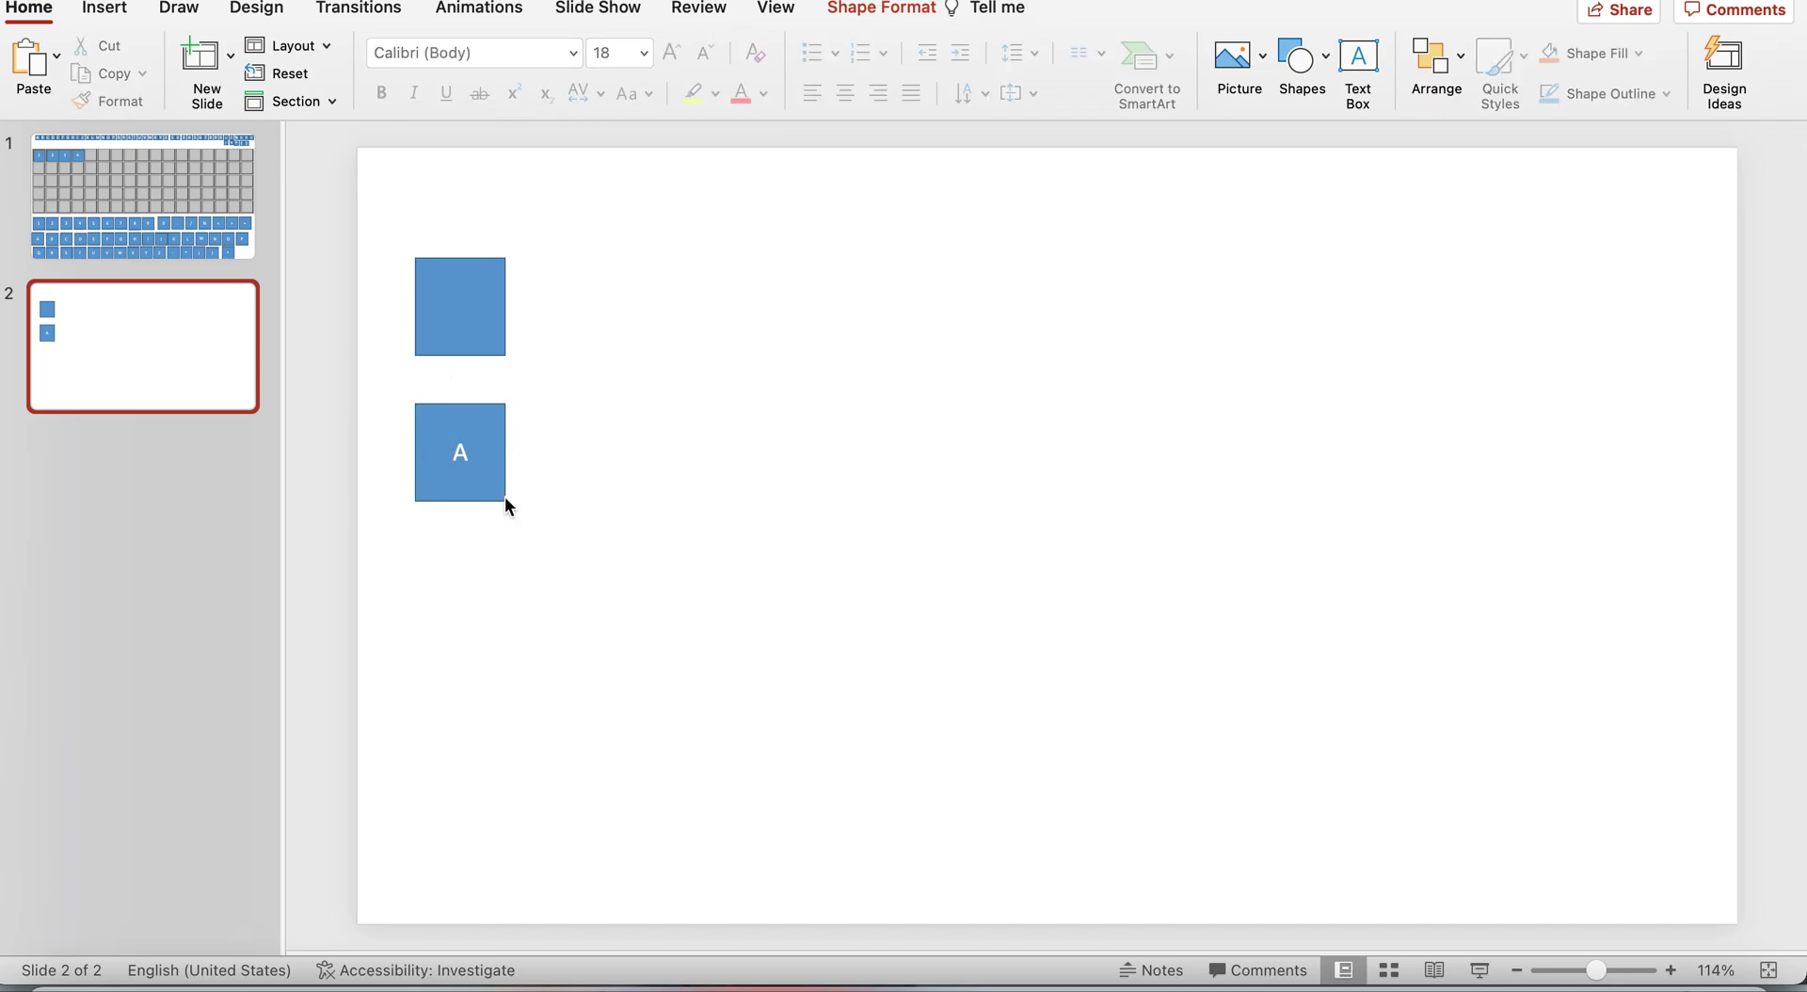
pyautogui.click(465, 457)
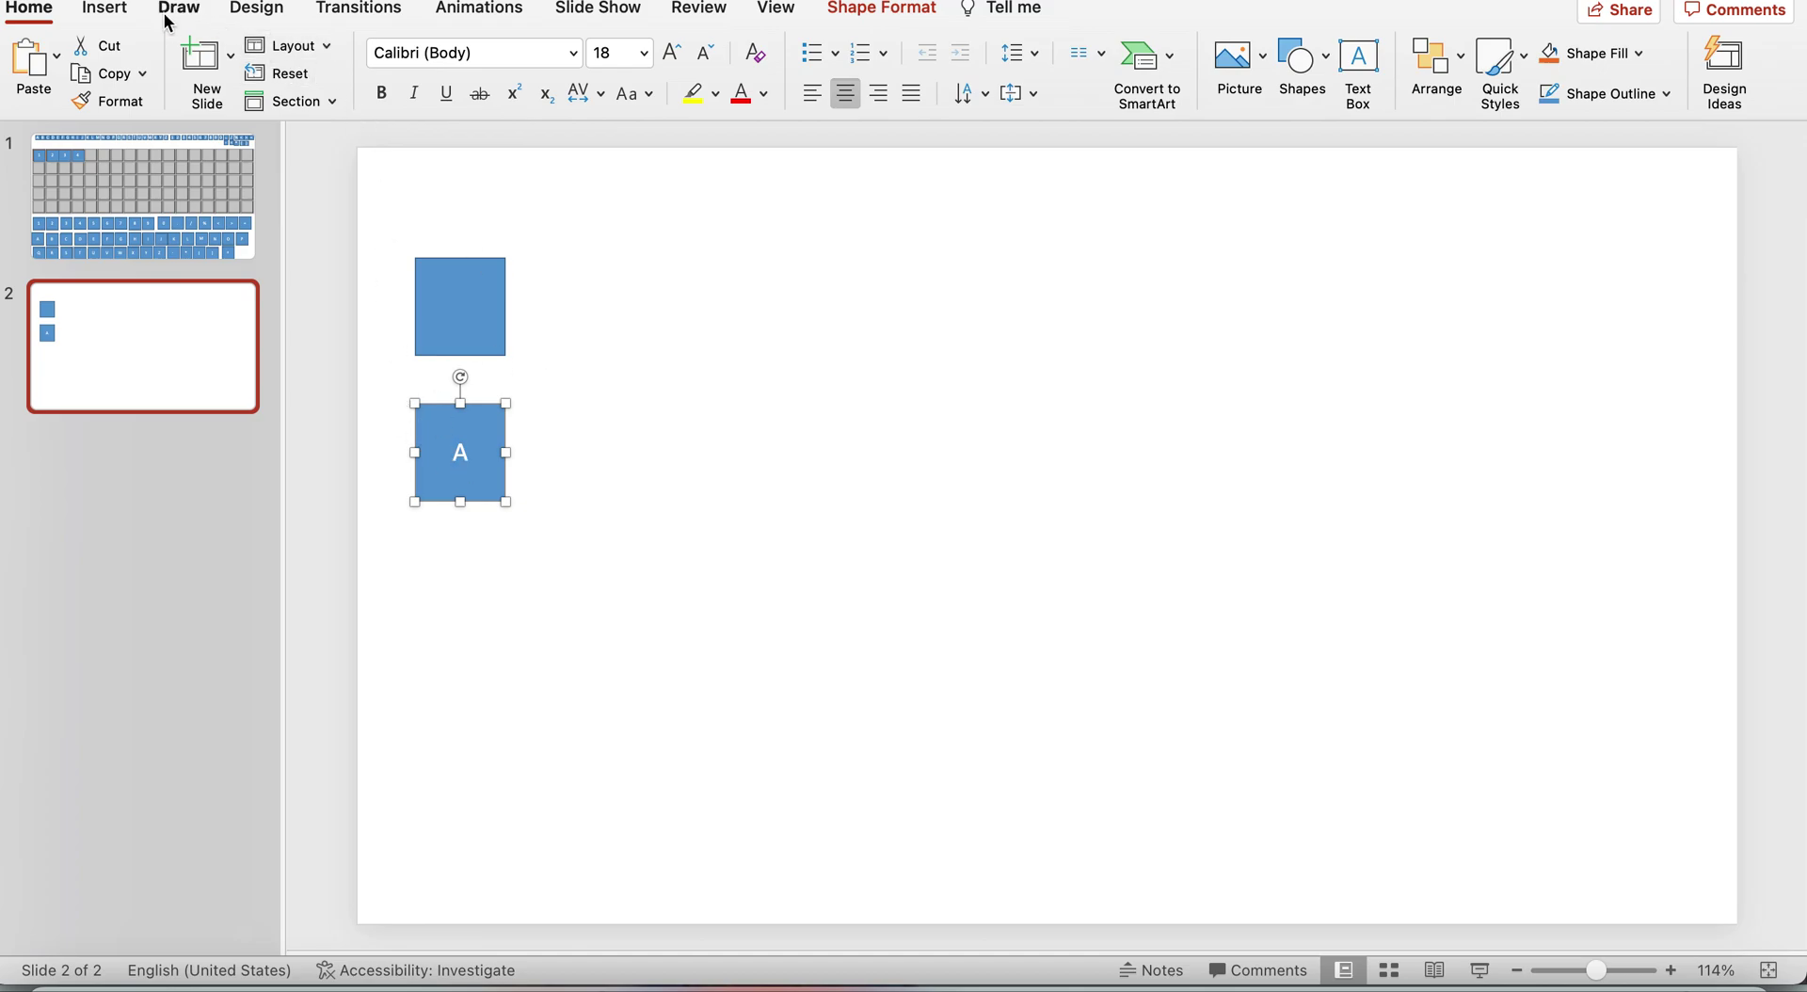
# Duplicate the A square and move the copy further down the slide
pyautogui.click(147, 75)
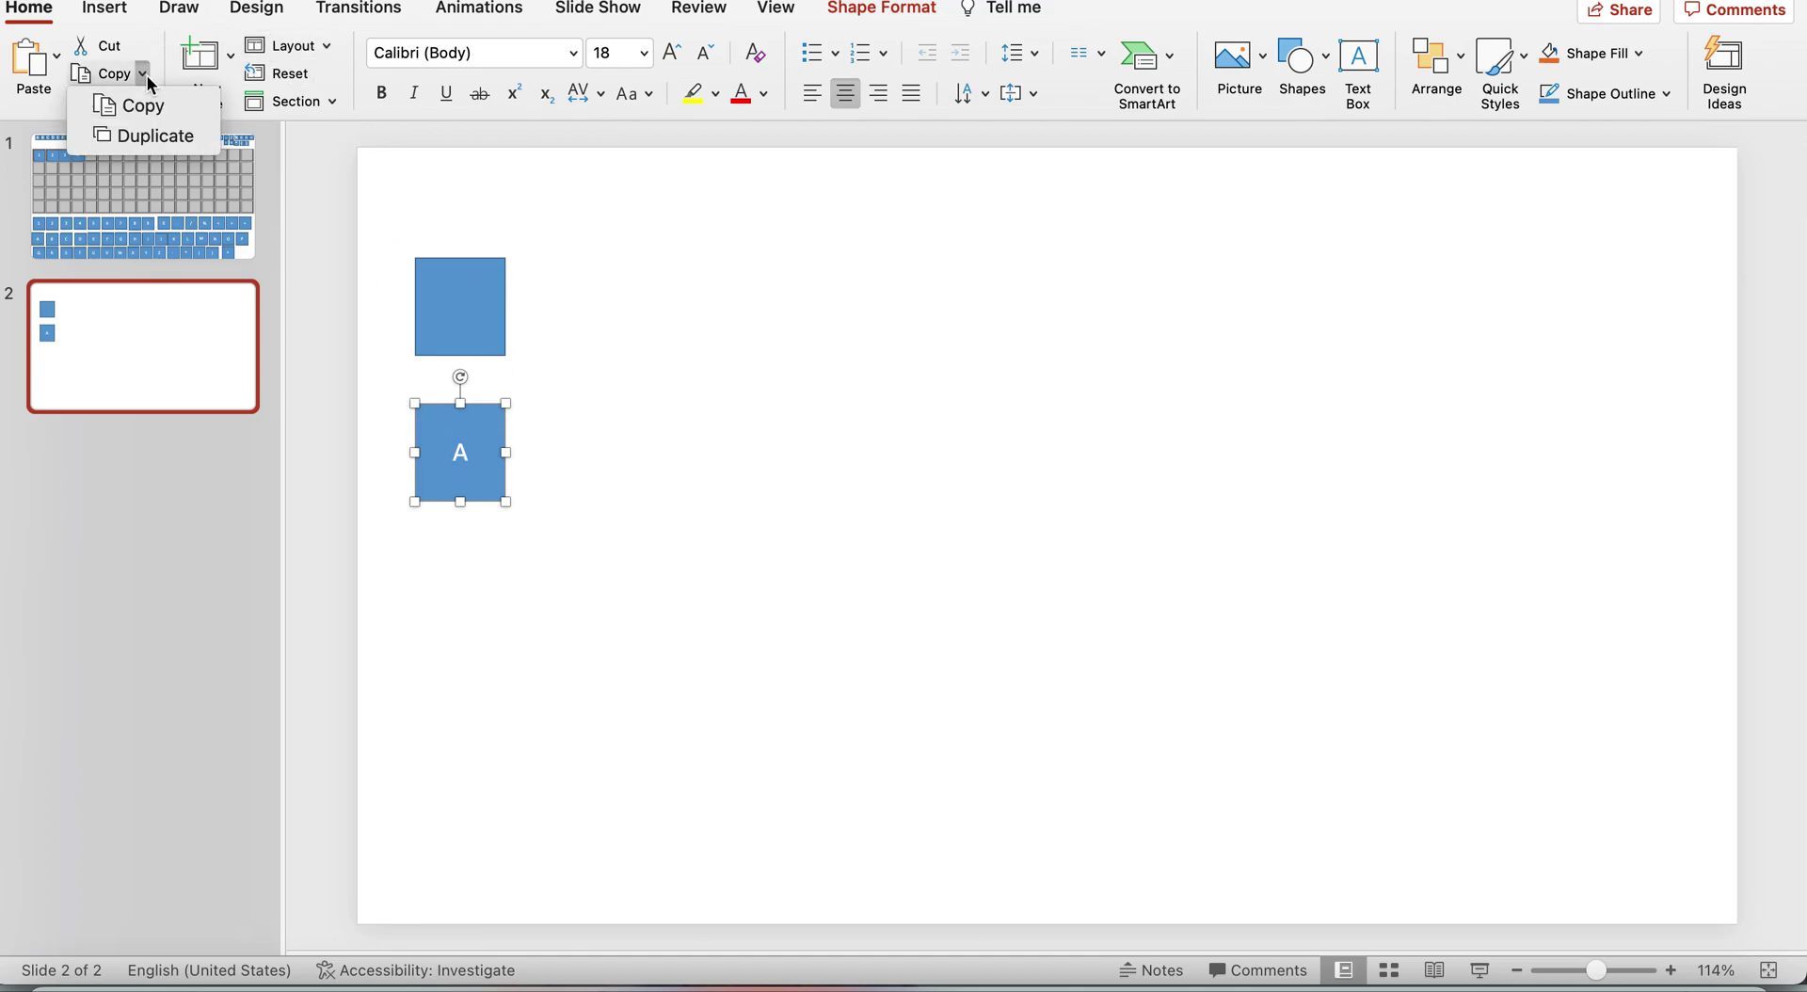
pyautogui.click(182, 144)
pyautogui.moveTo(508, 427); pyautogui.dragTo(490, 561)
# Shrink the middle A square to a small tile and move it to the slide's top-left corner
pyautogui.click(492, 459)
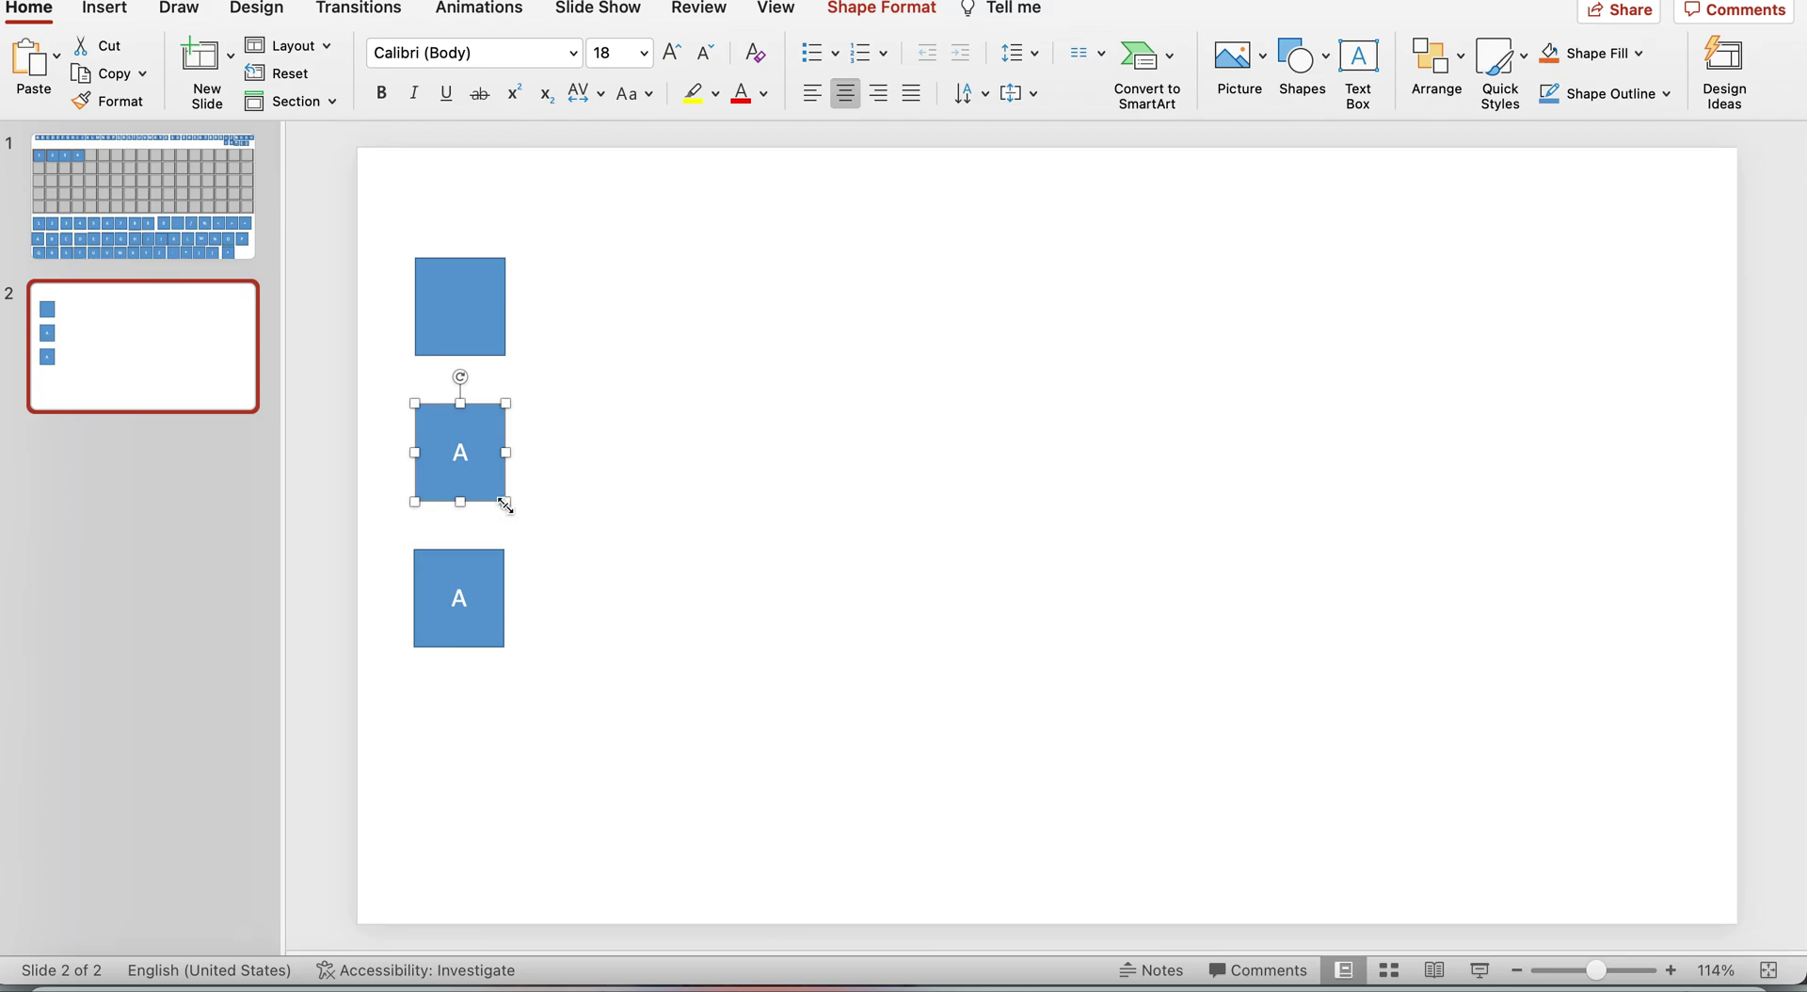
pyautogui.moveTo(505, 500); pyautogui.dragTo(451, 441)
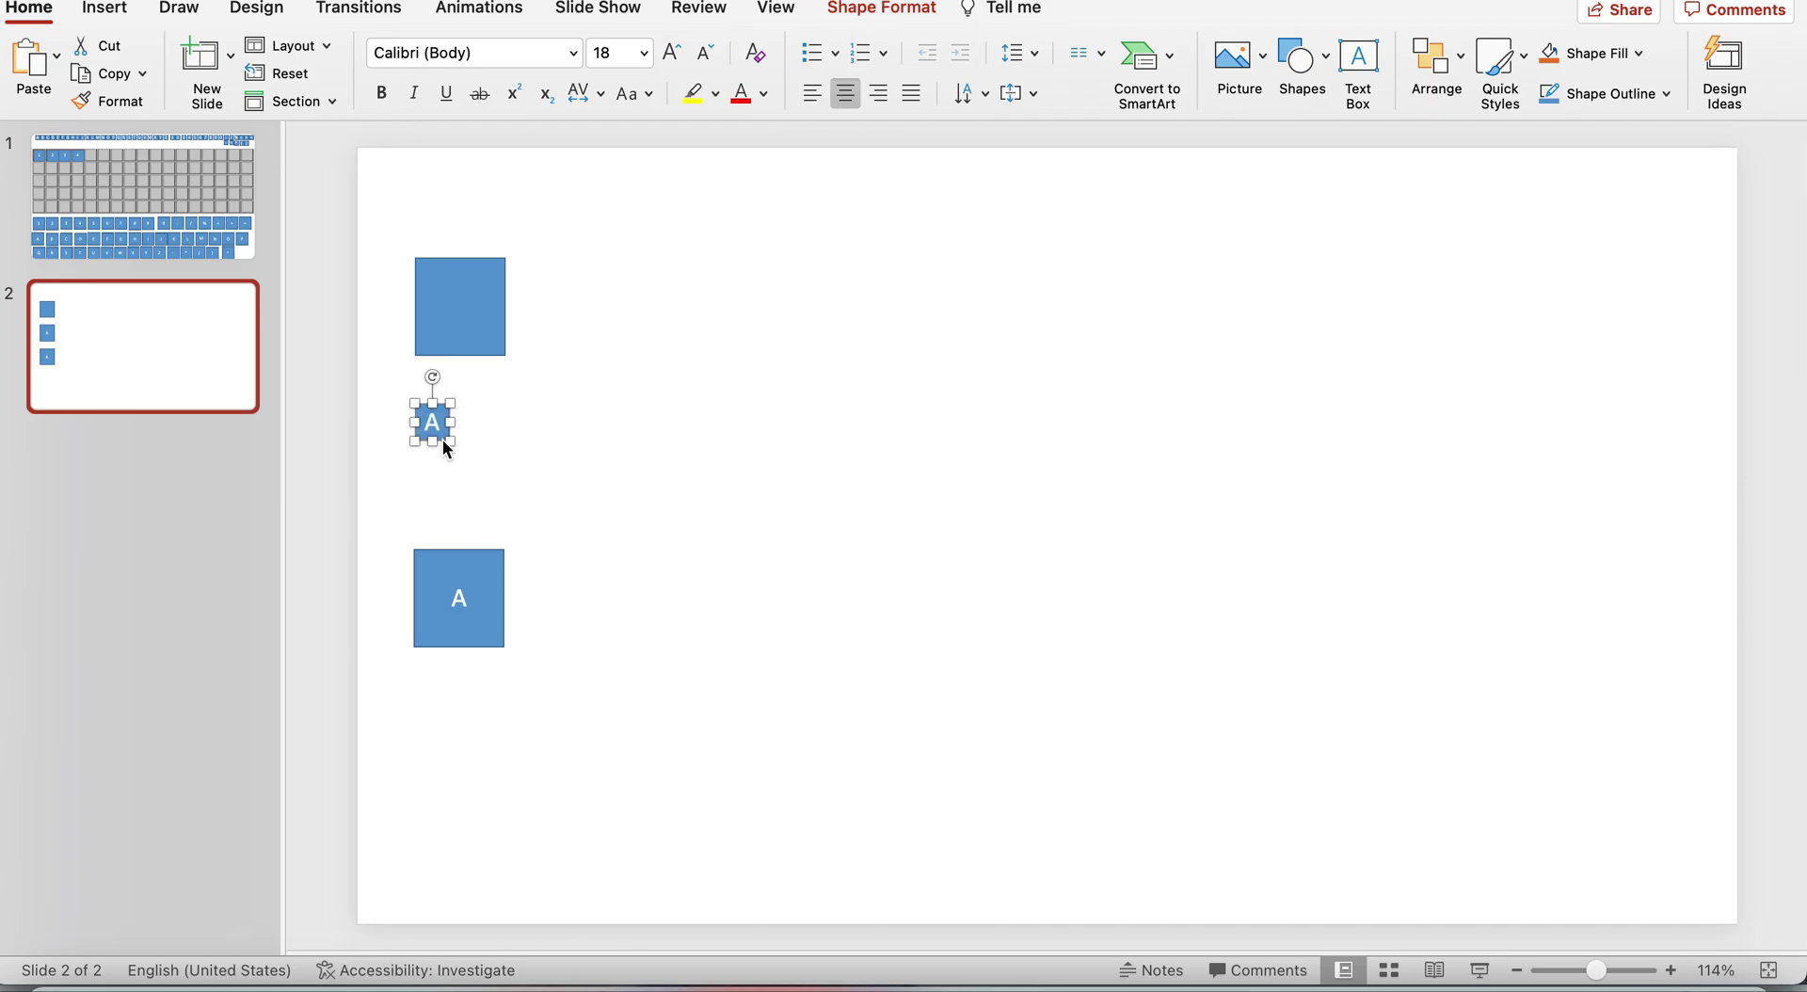
pyautogui.click(704, 471)
pyautogui.moveTo(422, 419); pyautogui.dragTo(424, 172)
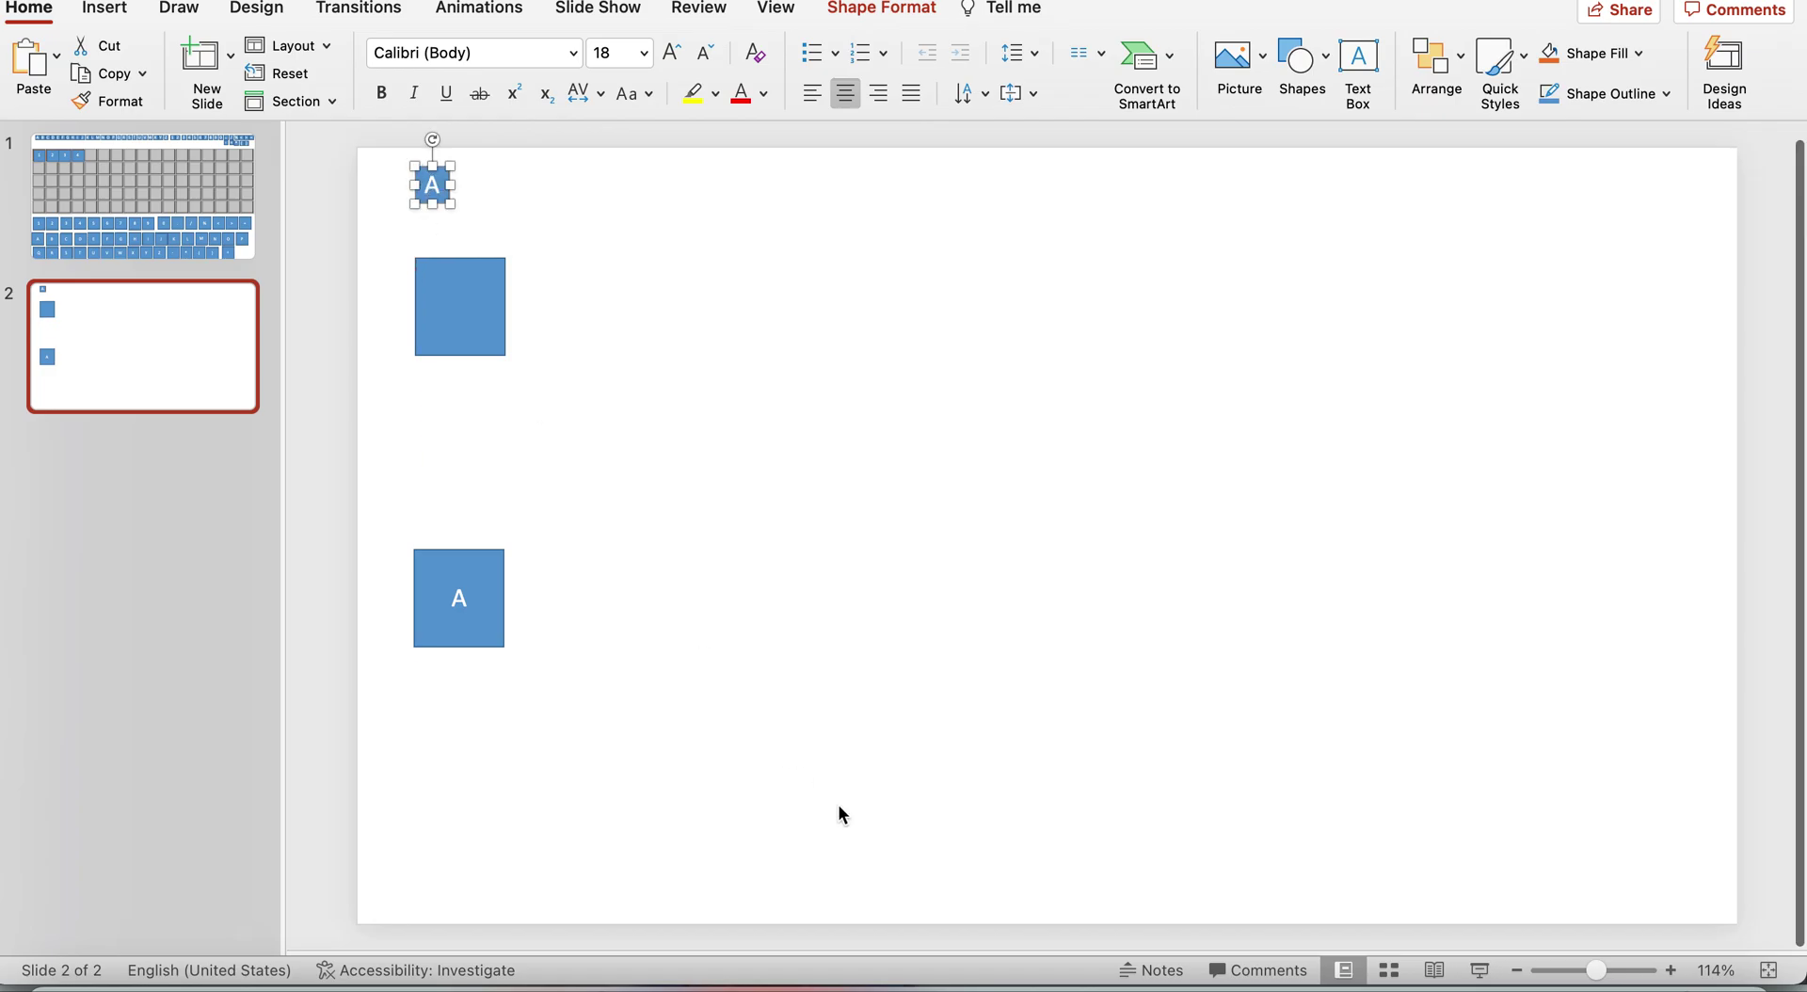
# Paste a copy of the large A square beside it and relabel it B
pyautogui.click(749, 403)
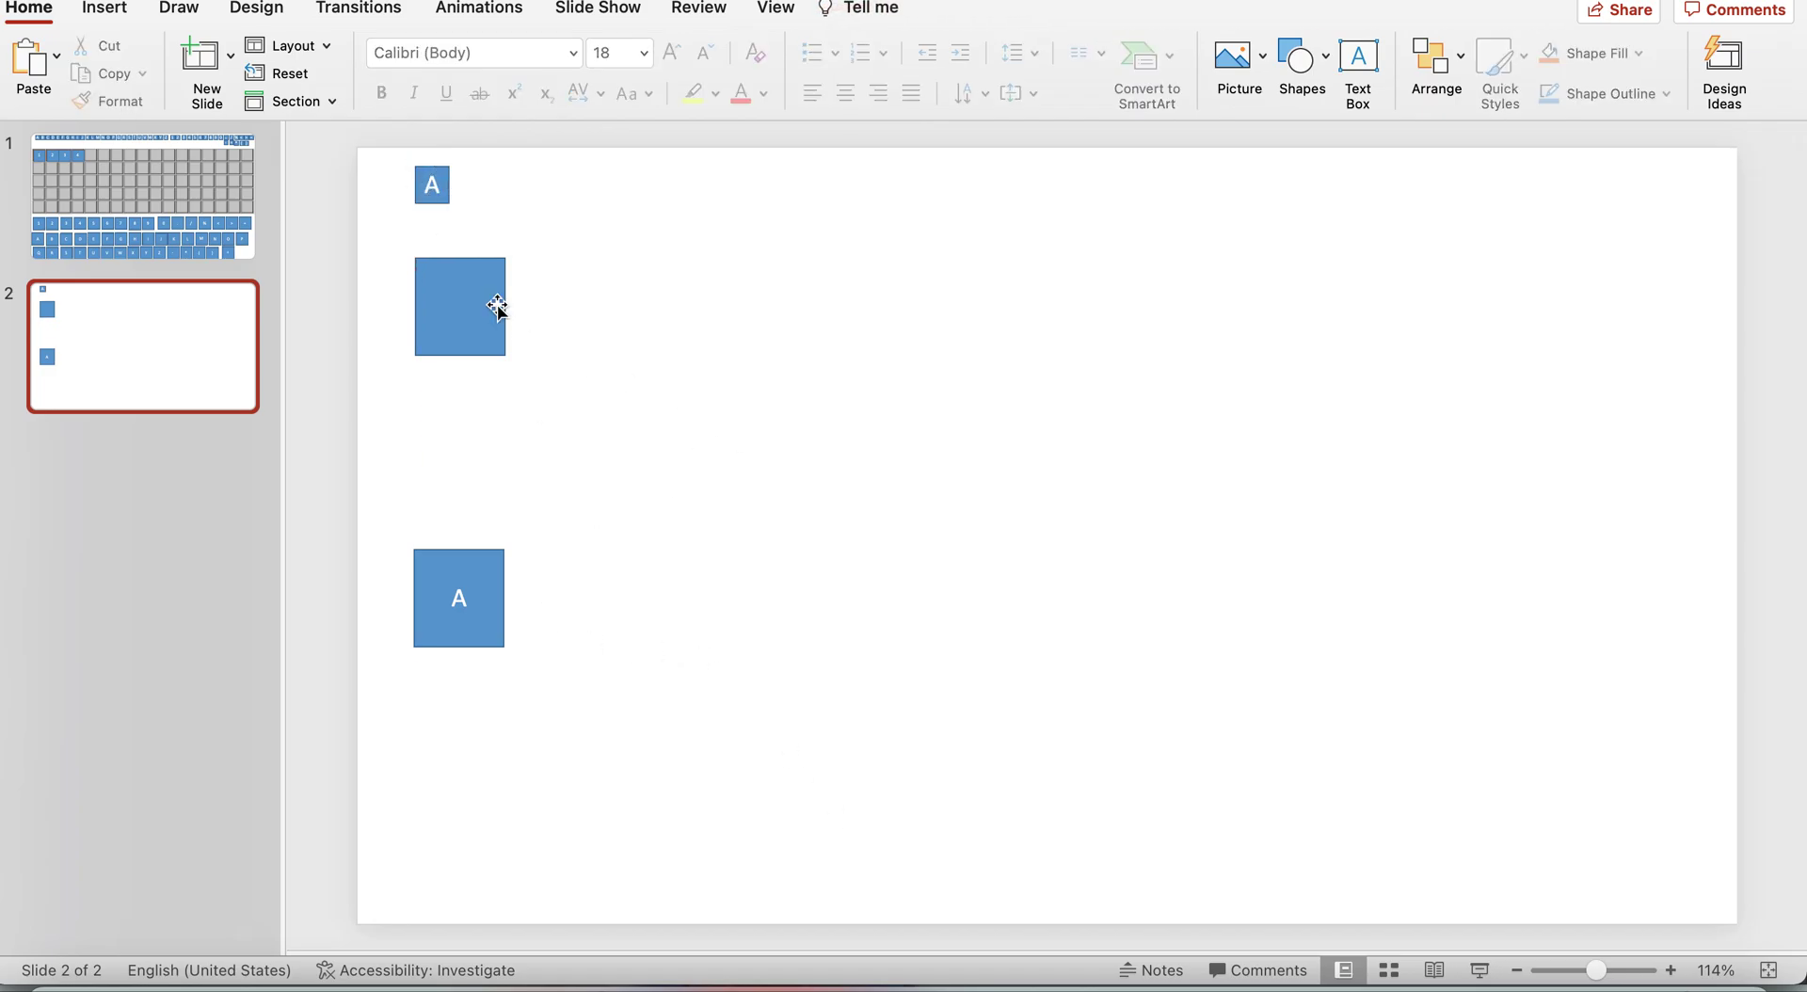
pyautogui.click(496, 593)
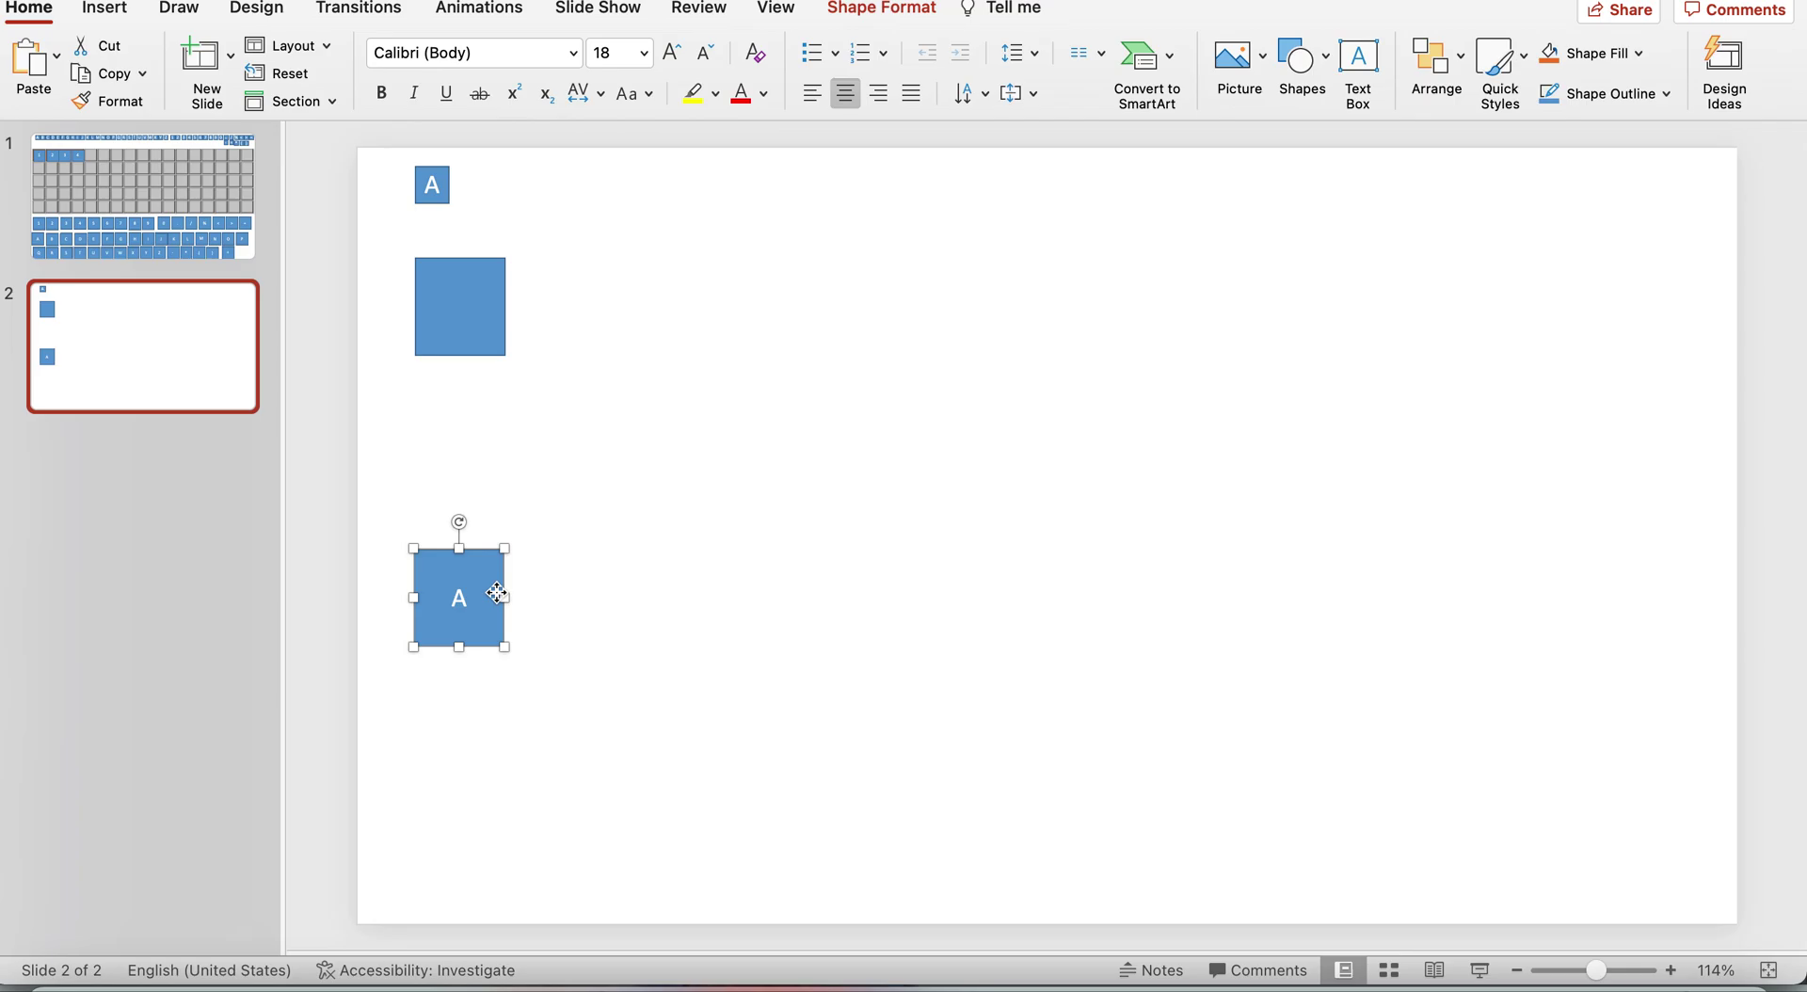
pyautogui.press('super+v')
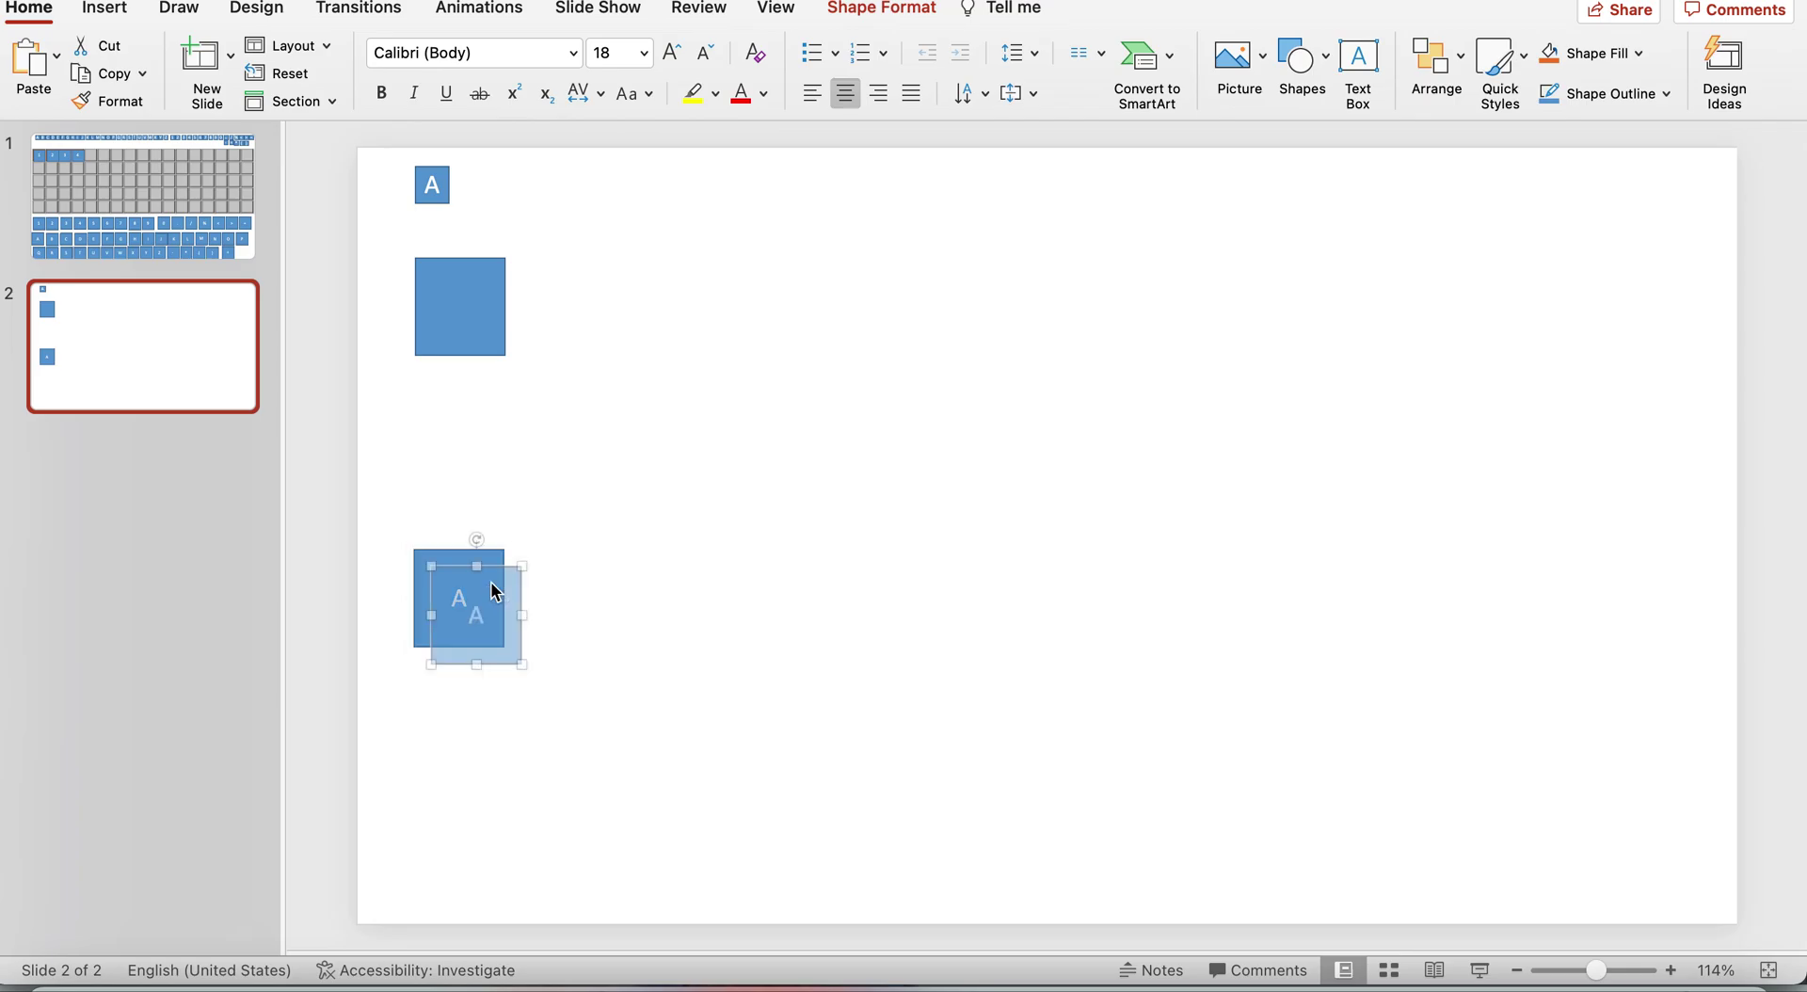
pyautogui.moveTo(492, 566); pyautogui.dragTo(584, 555)
pyautogui.write('B')
pyautogui.click(709, 621)
pyautogui.click(570, 617)
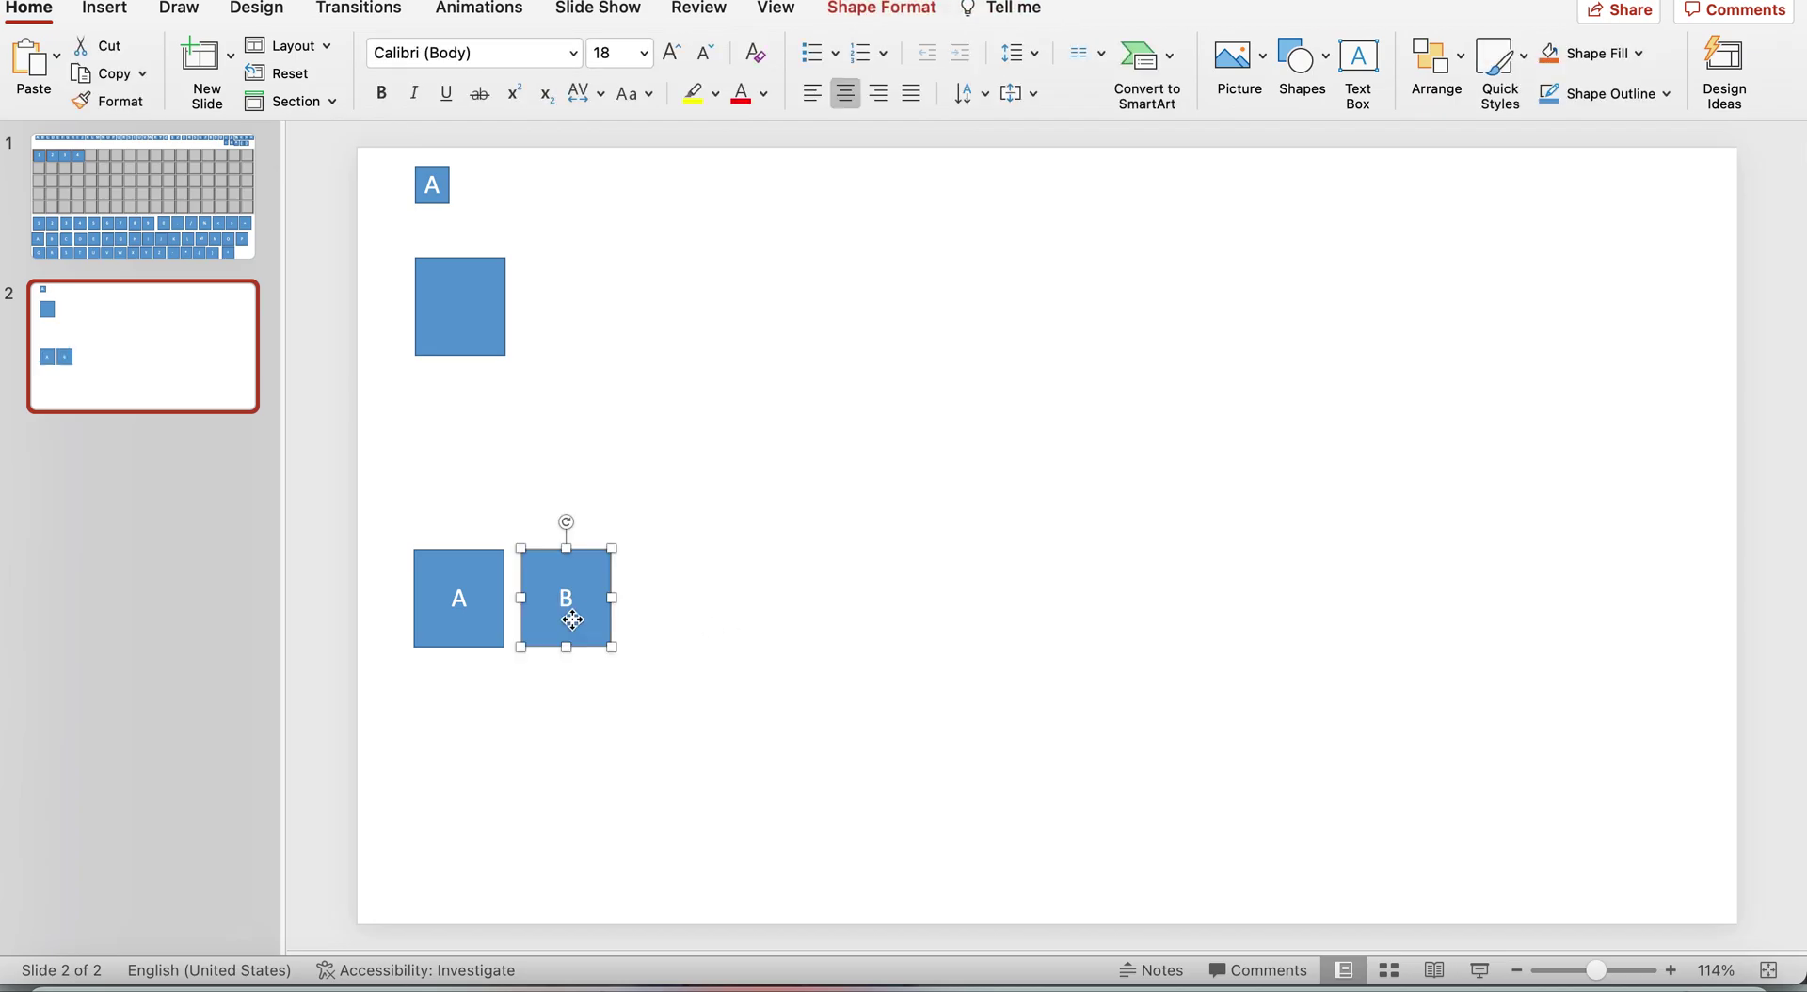
# Paste another copy to the right of B and relabel it C
pyautogui.press('super+v')
pyautogui.moveTo(456, 591); pyautogui.dragTo(668, 561)
pyautogui.moveTo(658, 561); pyautogui.dragTo(660, 562)
pyautogui.doubleClick(669, 587)
pyautogui.write('C')
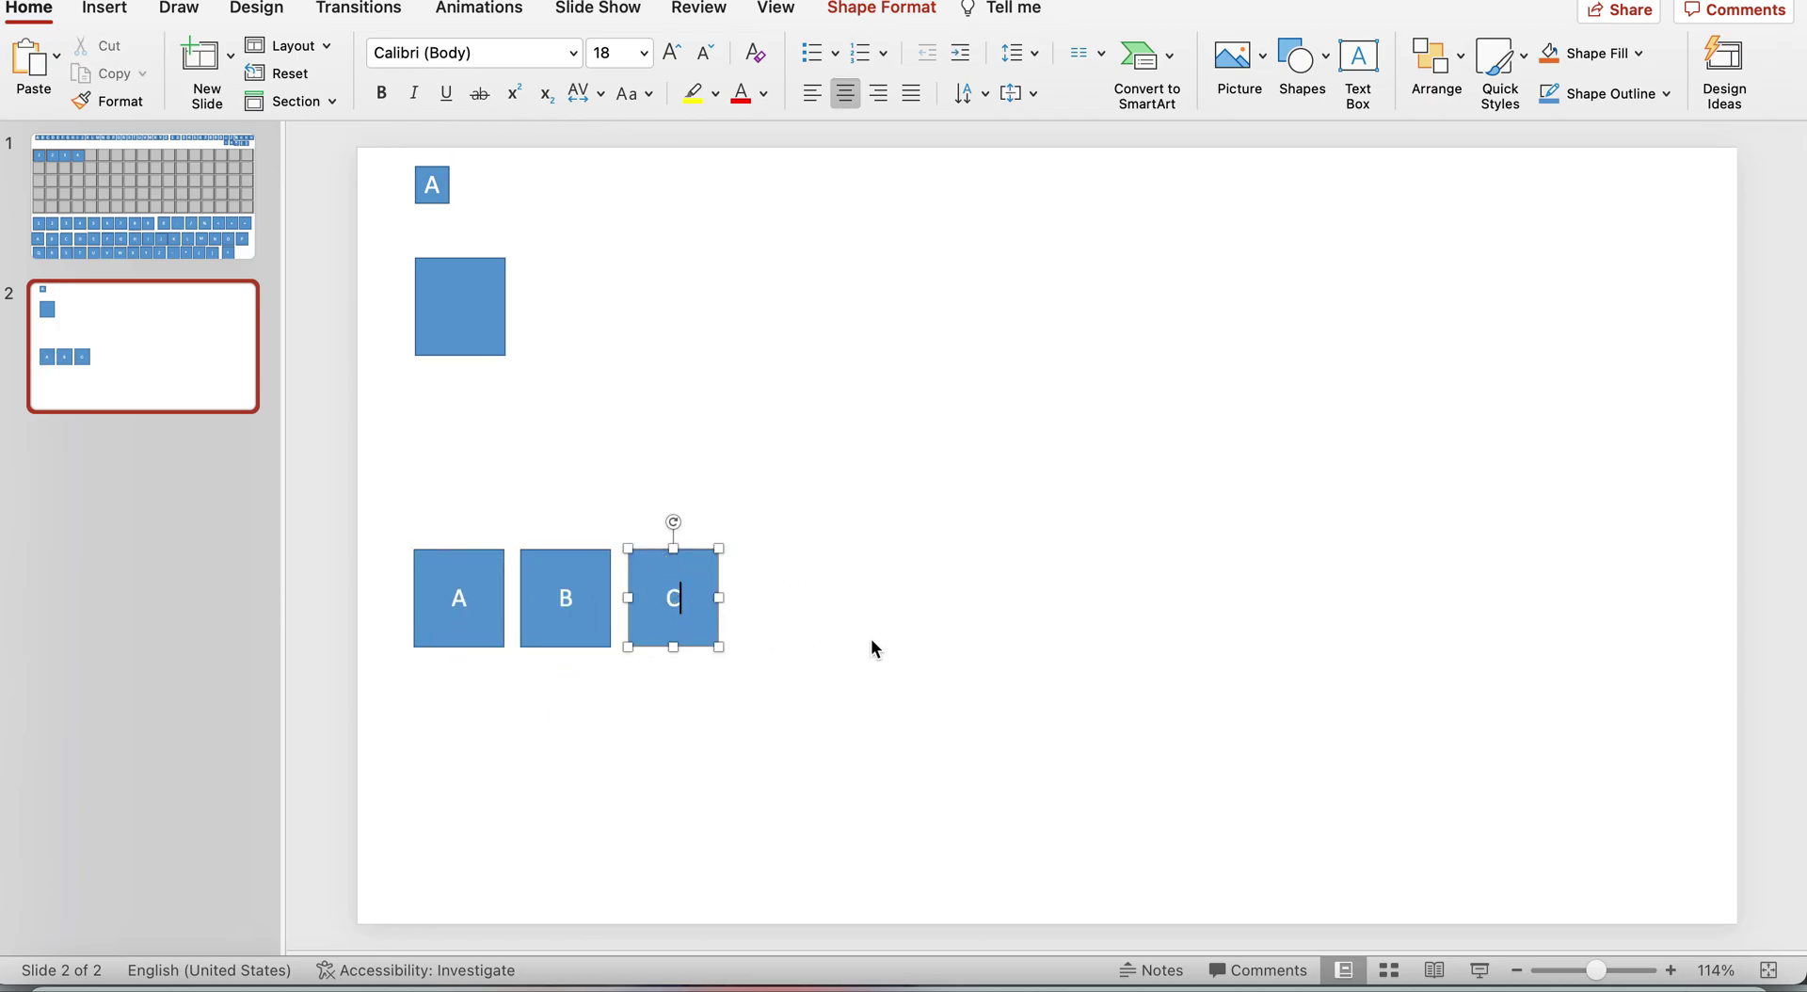
pyautogui.click(872, 646)
pyautogui.click(446, 190)
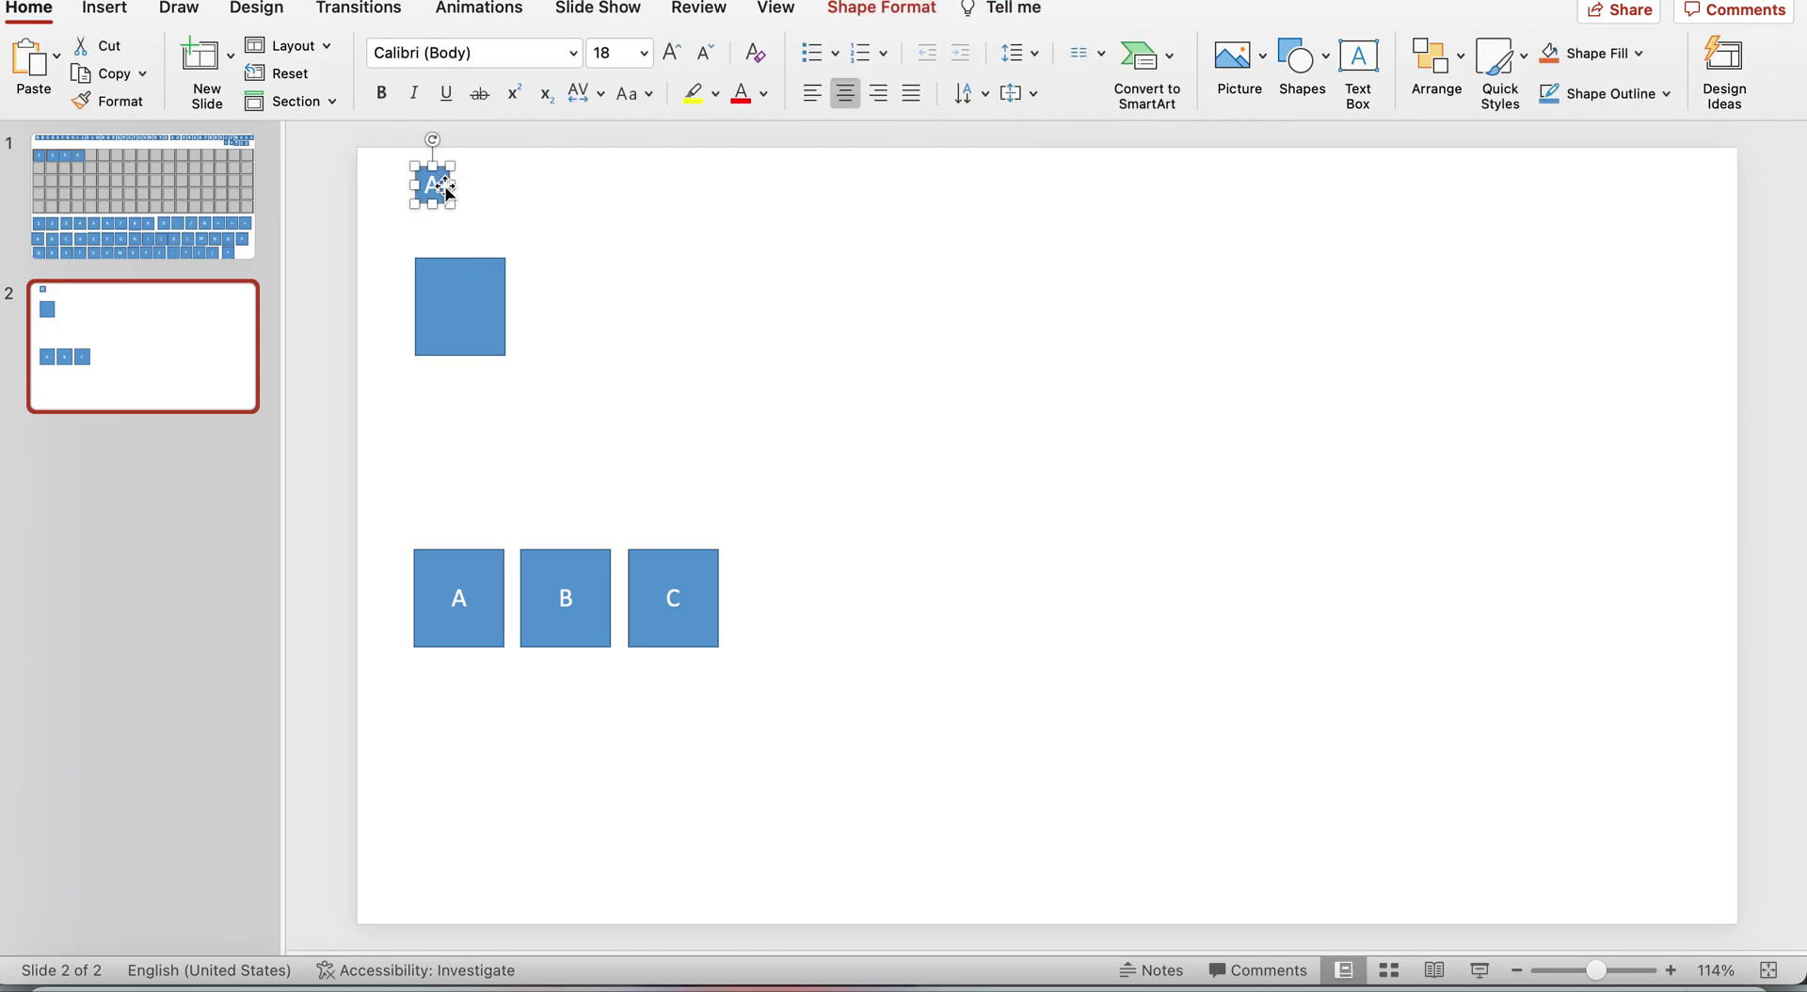
# Copy and duplicate the small A tile, lining the two copies up beside it
pyautogui.press('super+c')
pyautogui.press('super+v')
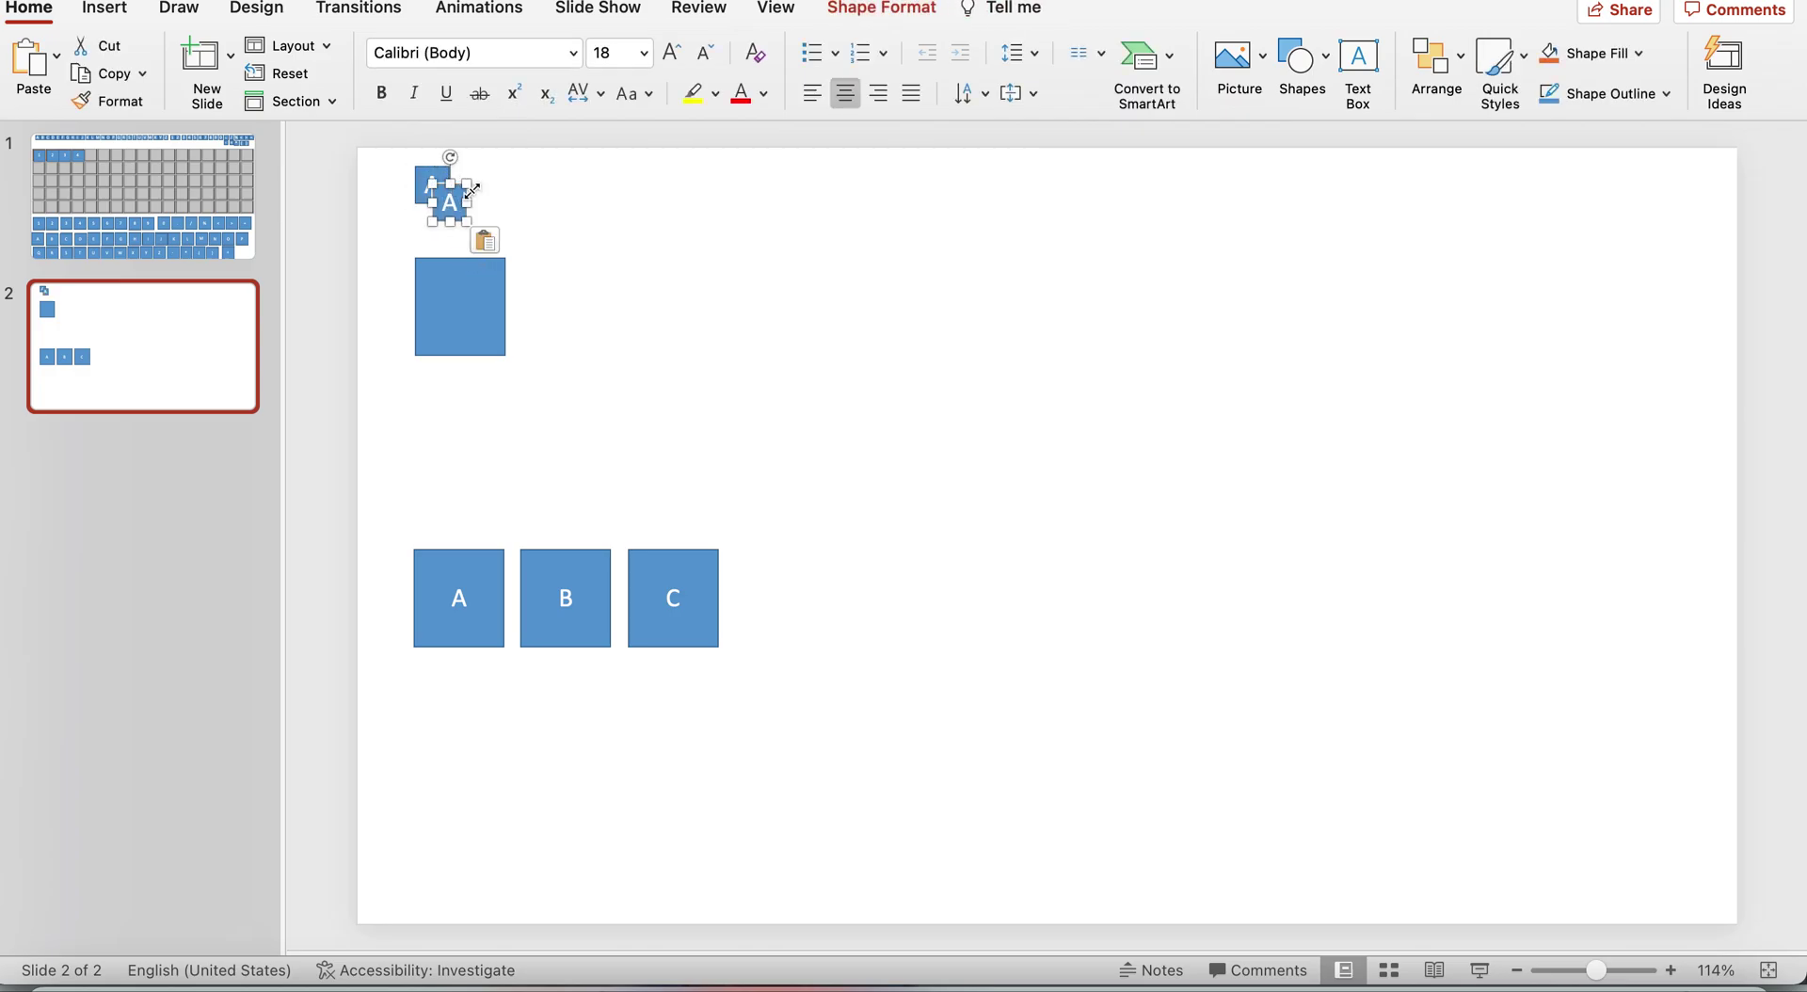
pyautogui.click(551, 209)
pyautogui.moveTo(463, 193); pyautogui.dragTo(496, 171)
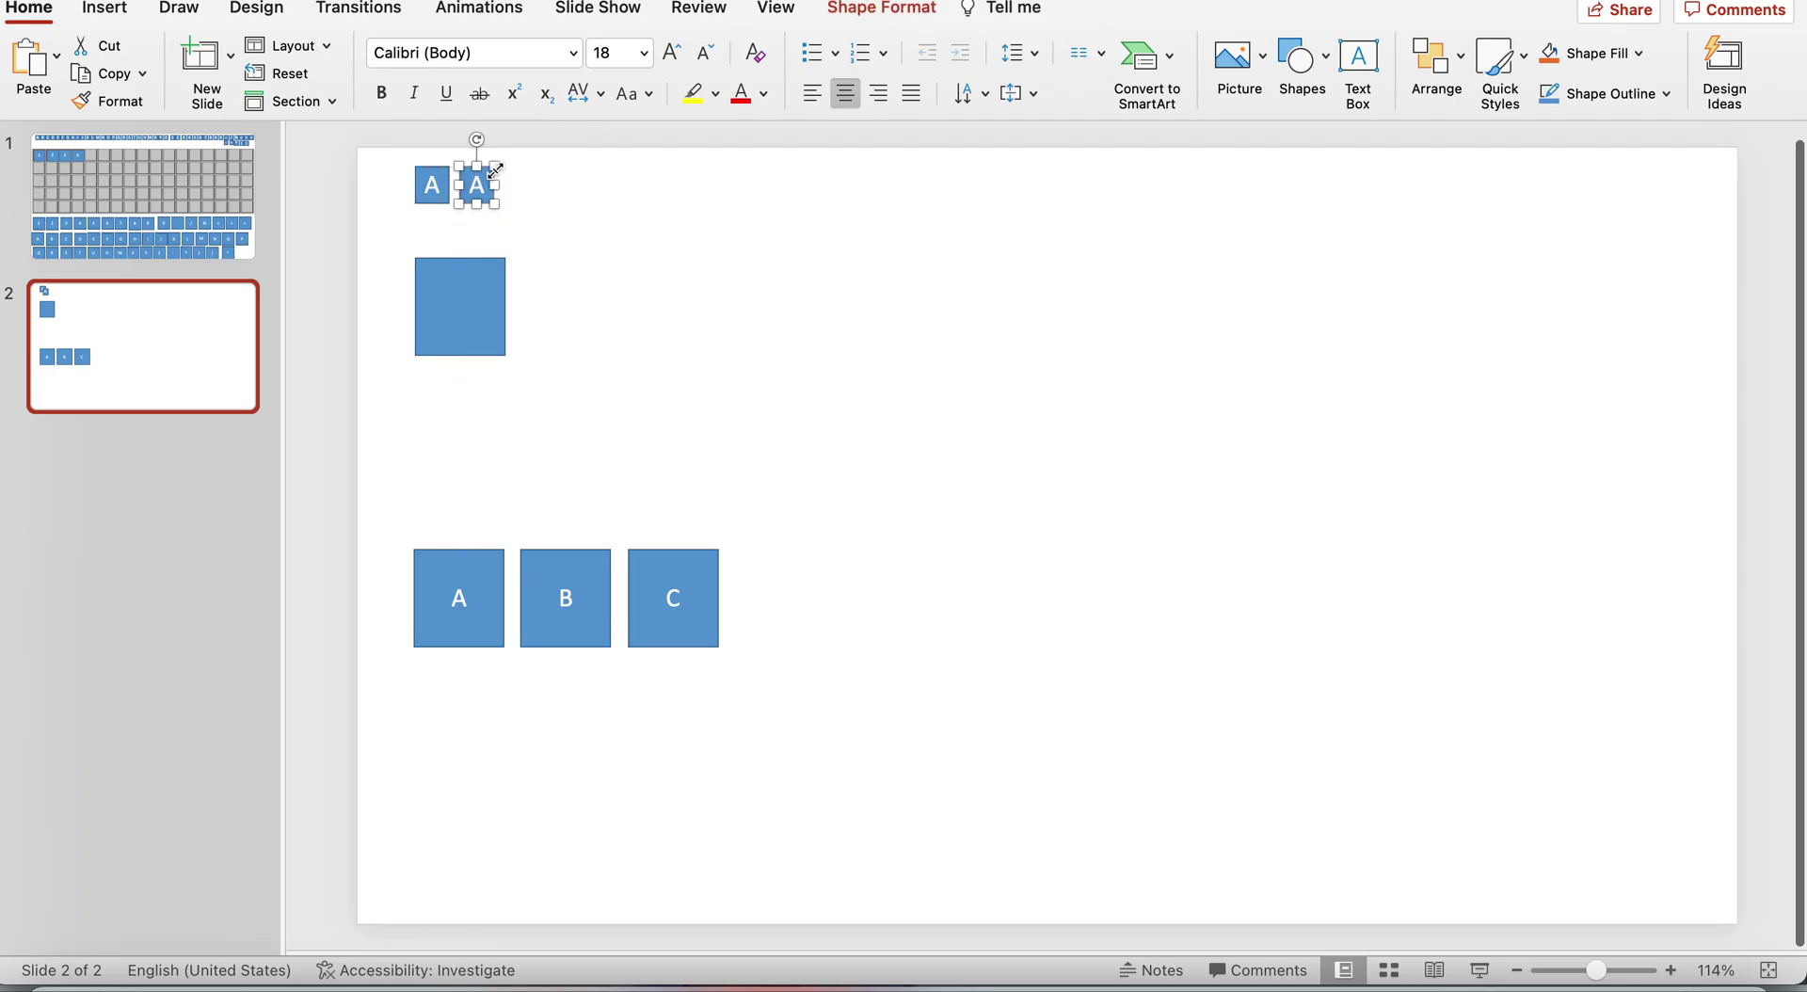
pyautogui.click(143, 73)
pyautogui.click(143, 136)
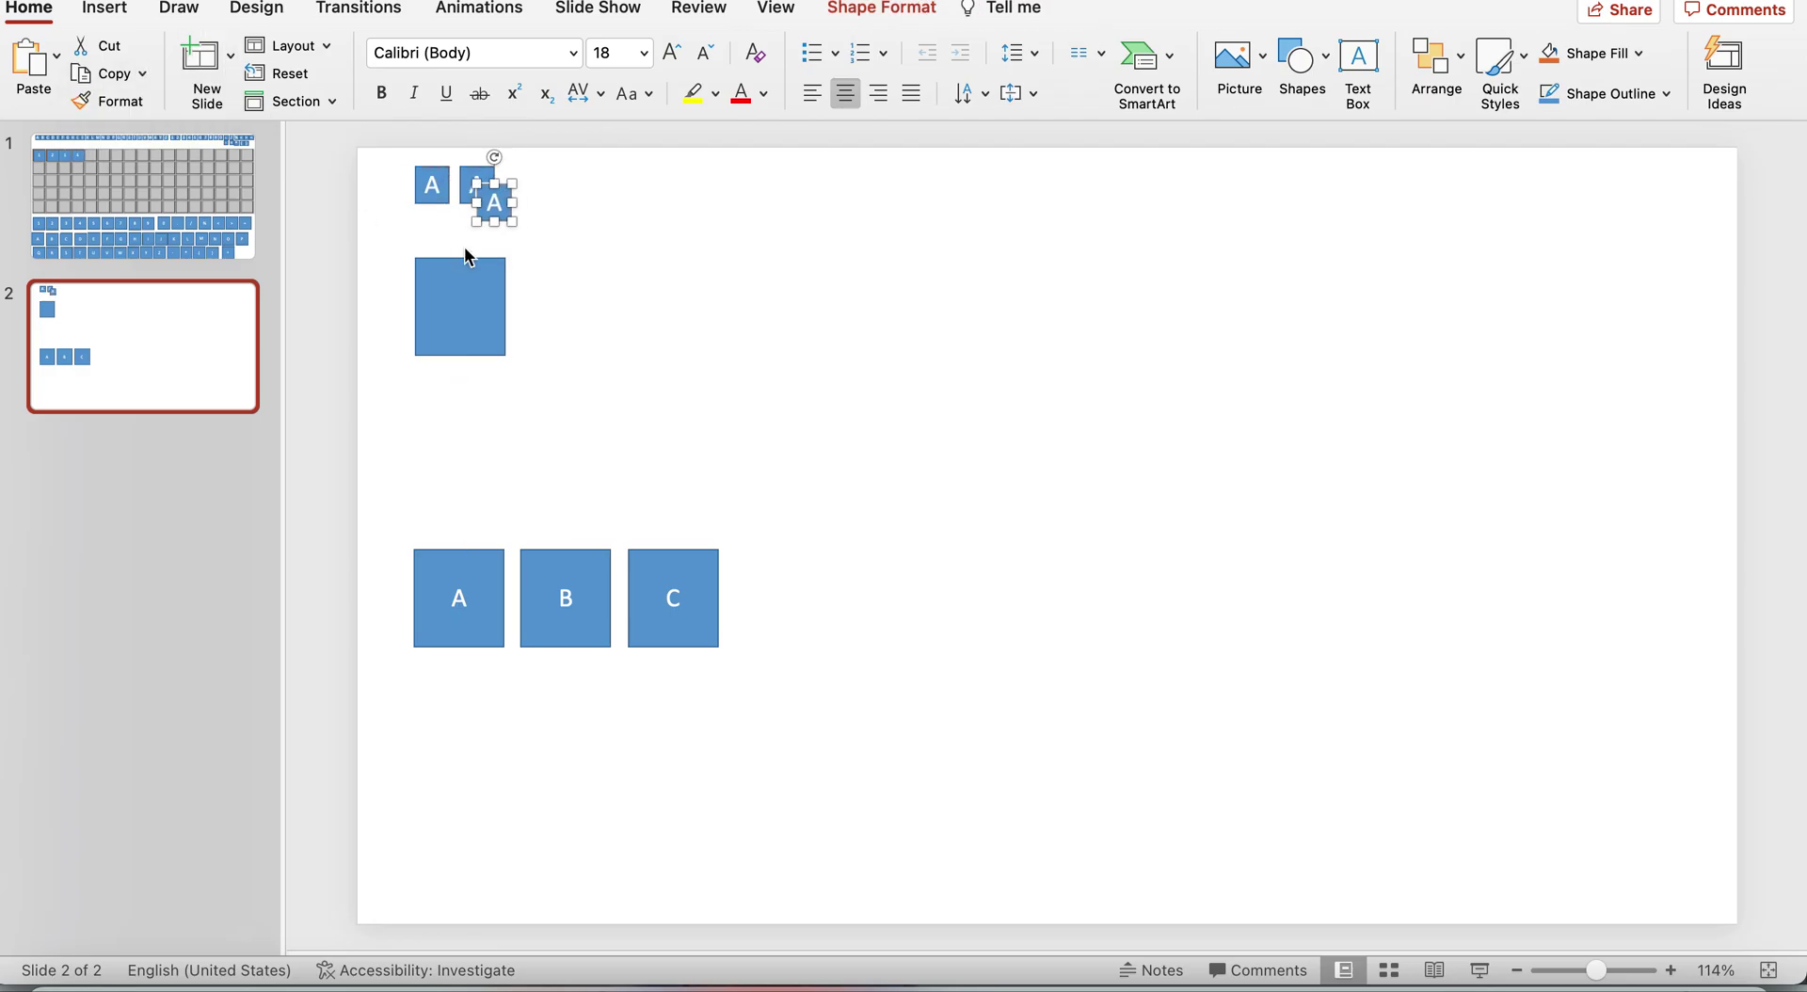
pyautogui.click(600, 231)
pyautogui.moveTo(500, 191); pyautogui.dragTo(530, 173)
# Relabel the second and third small tiles B and C
pyautogui.click(487, 188)
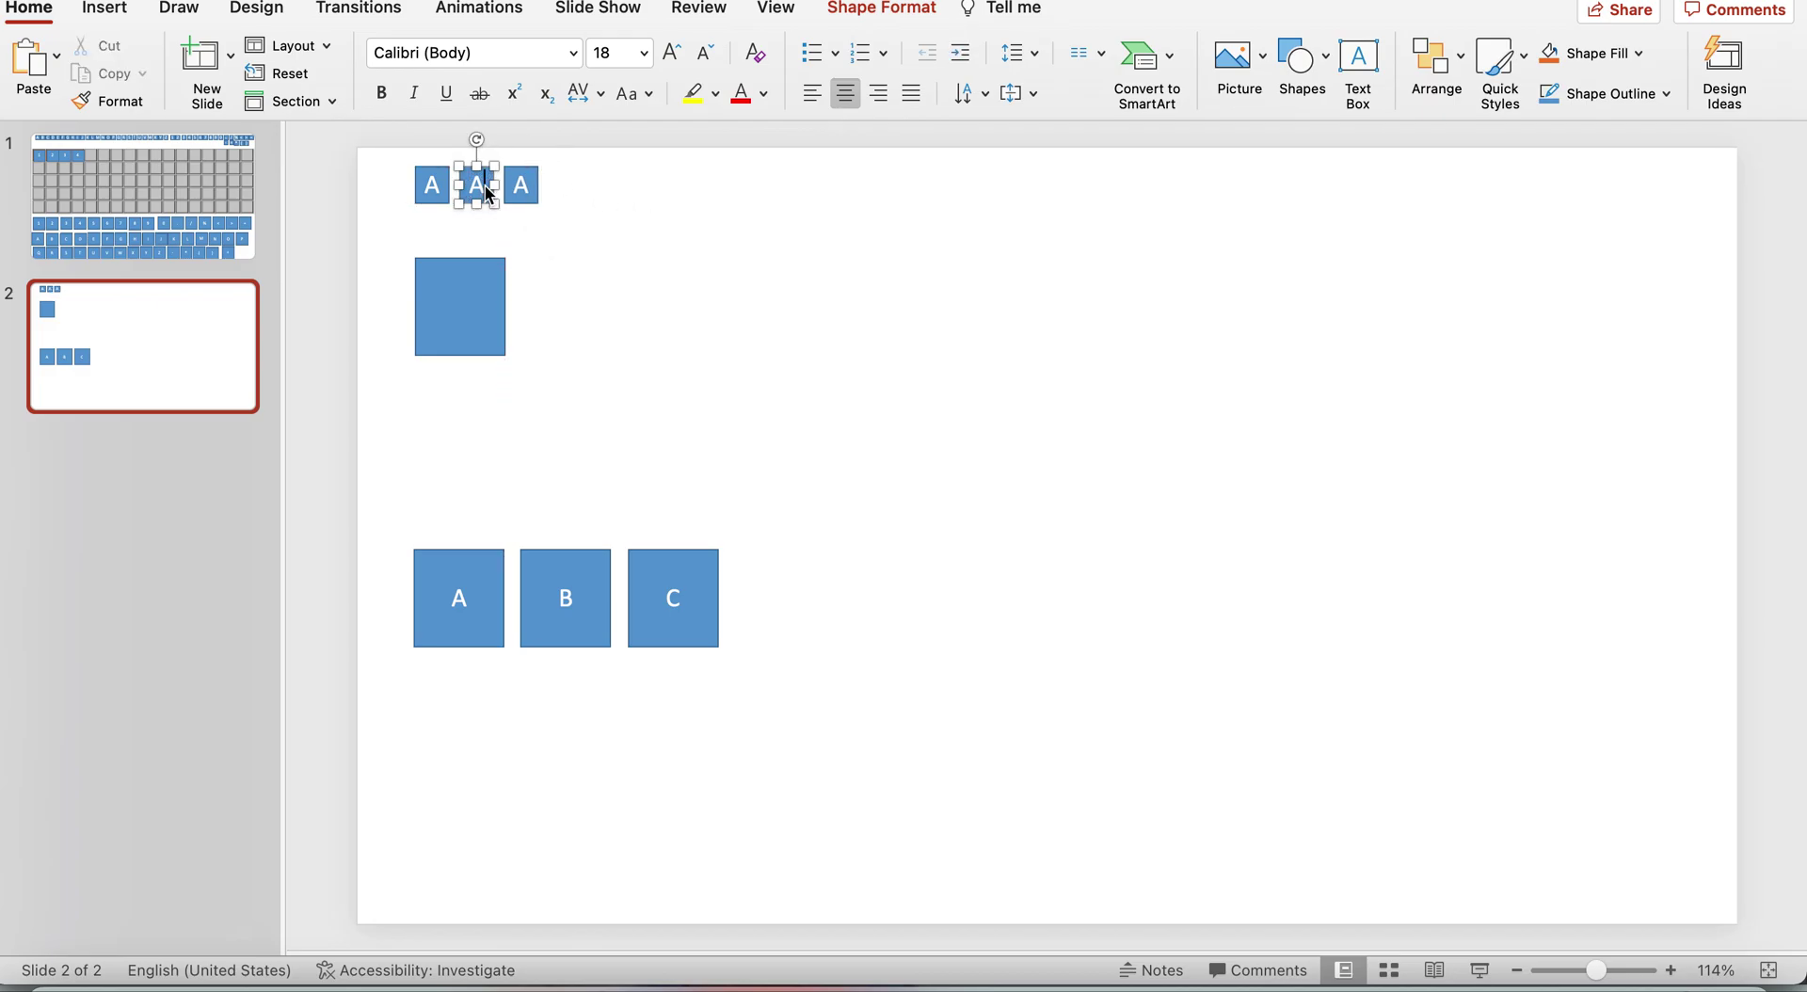
pyautogui.click(527, 185)
pyautogui.press('BackSpace')
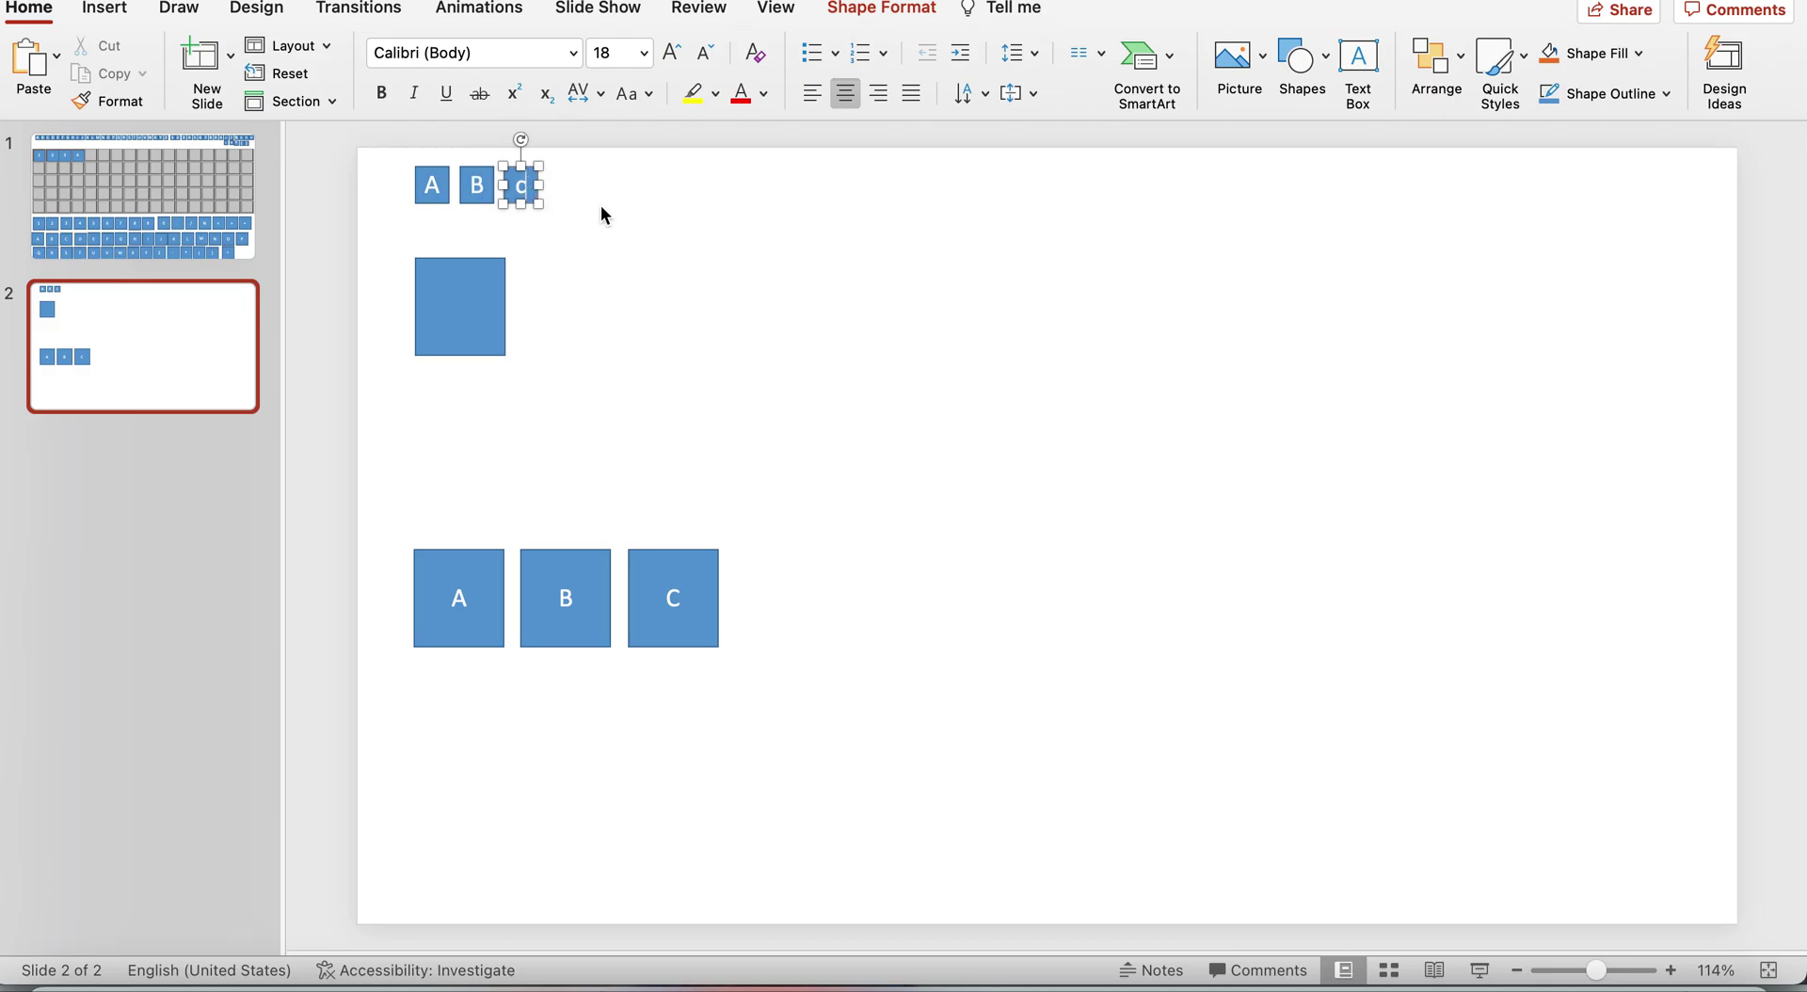
pyautogui.write('C')
pyautogui.click(640, 216)
pyautogui.click(639, 224)
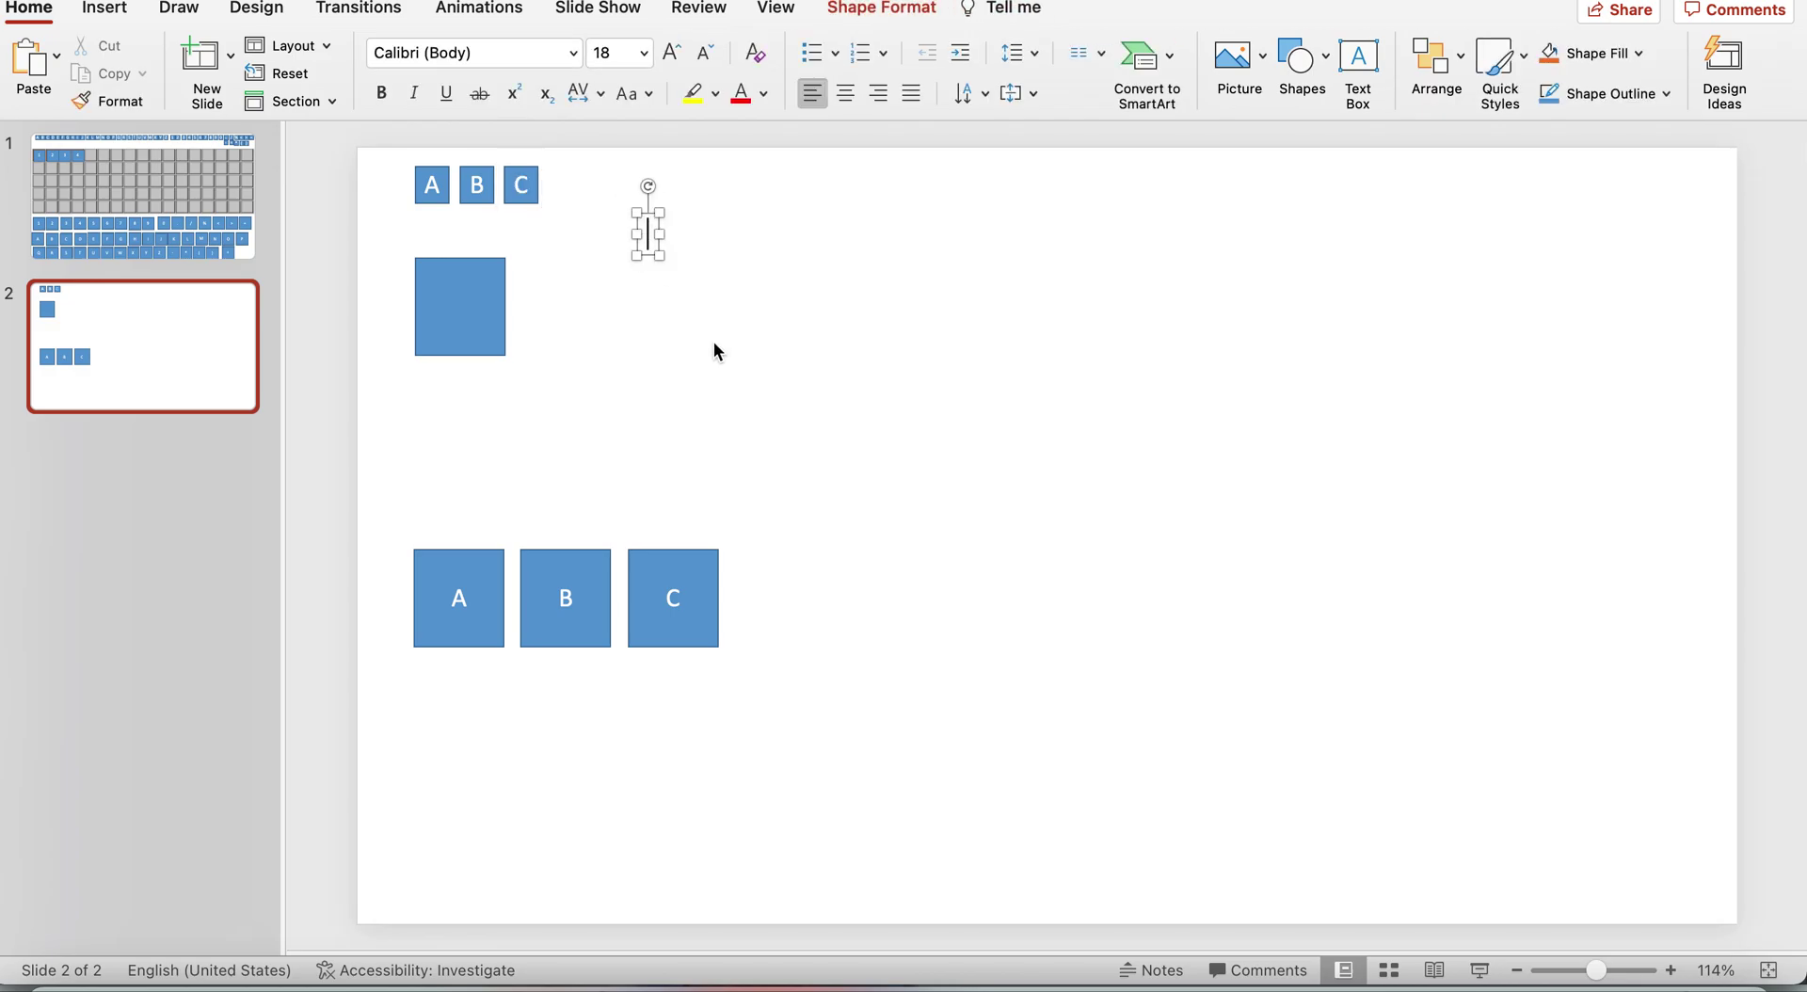
# Open the Selection Pane, listing slide 2's objects as Rectangle 3 through Rectangle 10
pyautogui.click(432, 185)
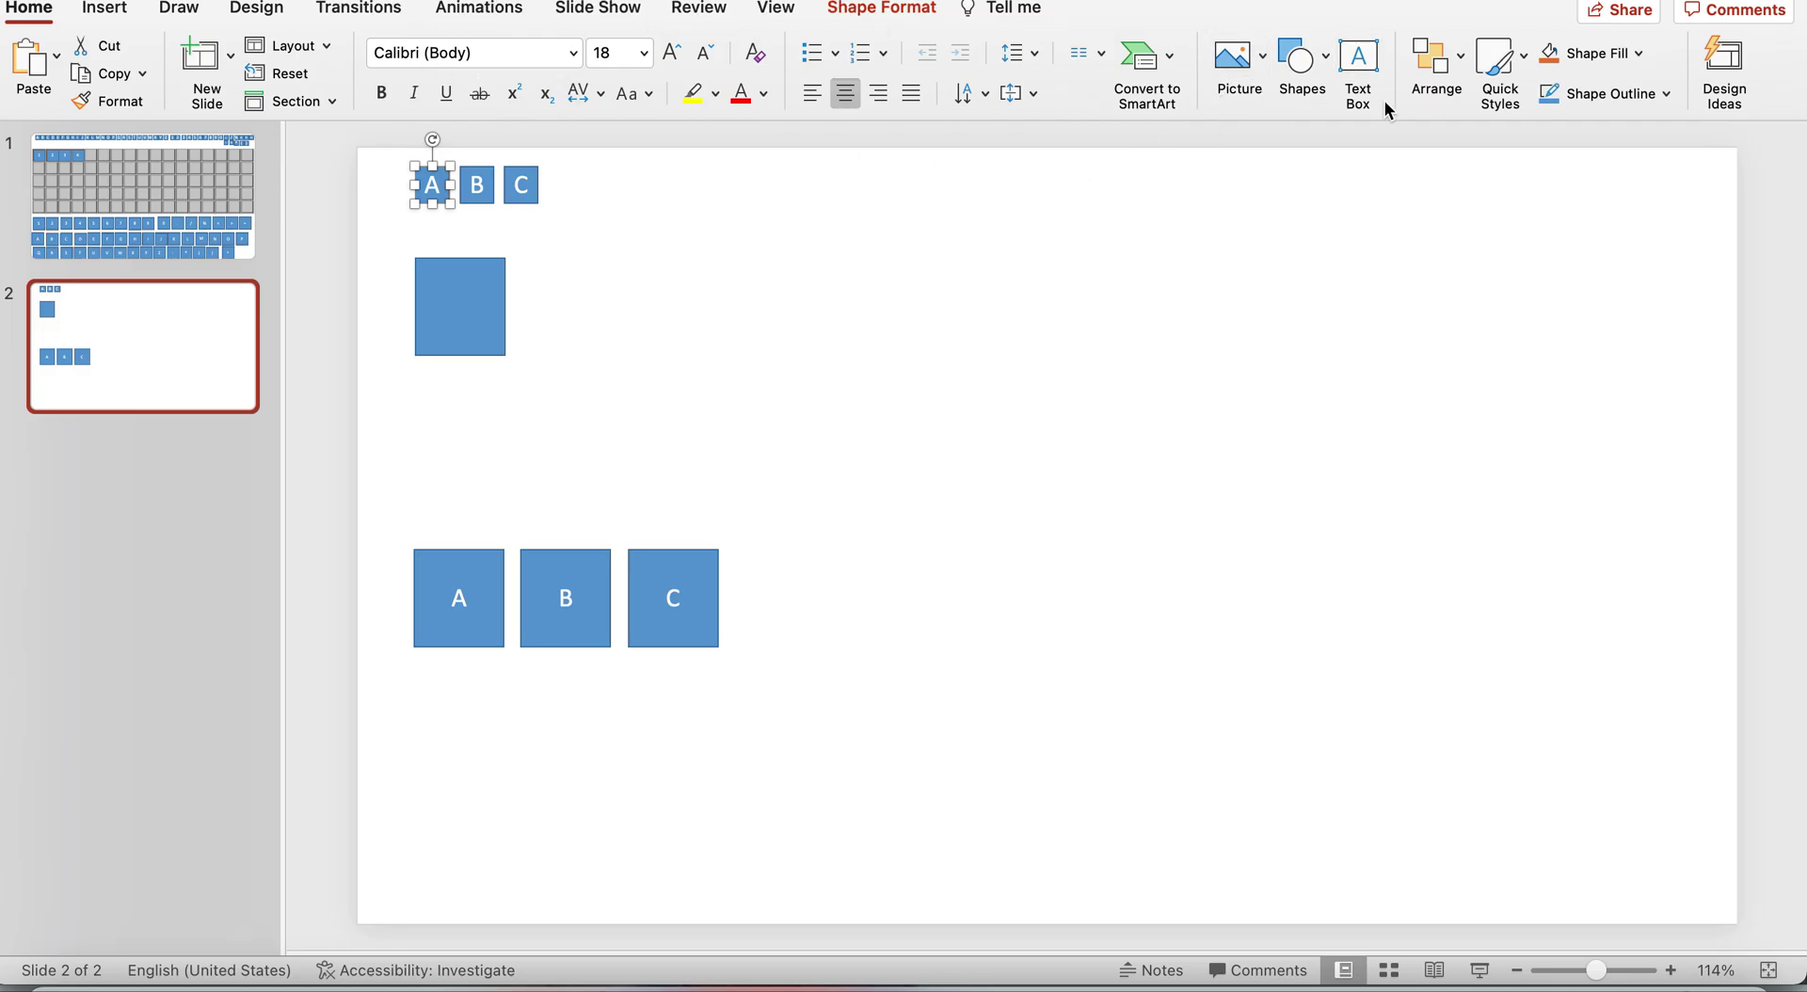
pyautogui.click(1463, 56)
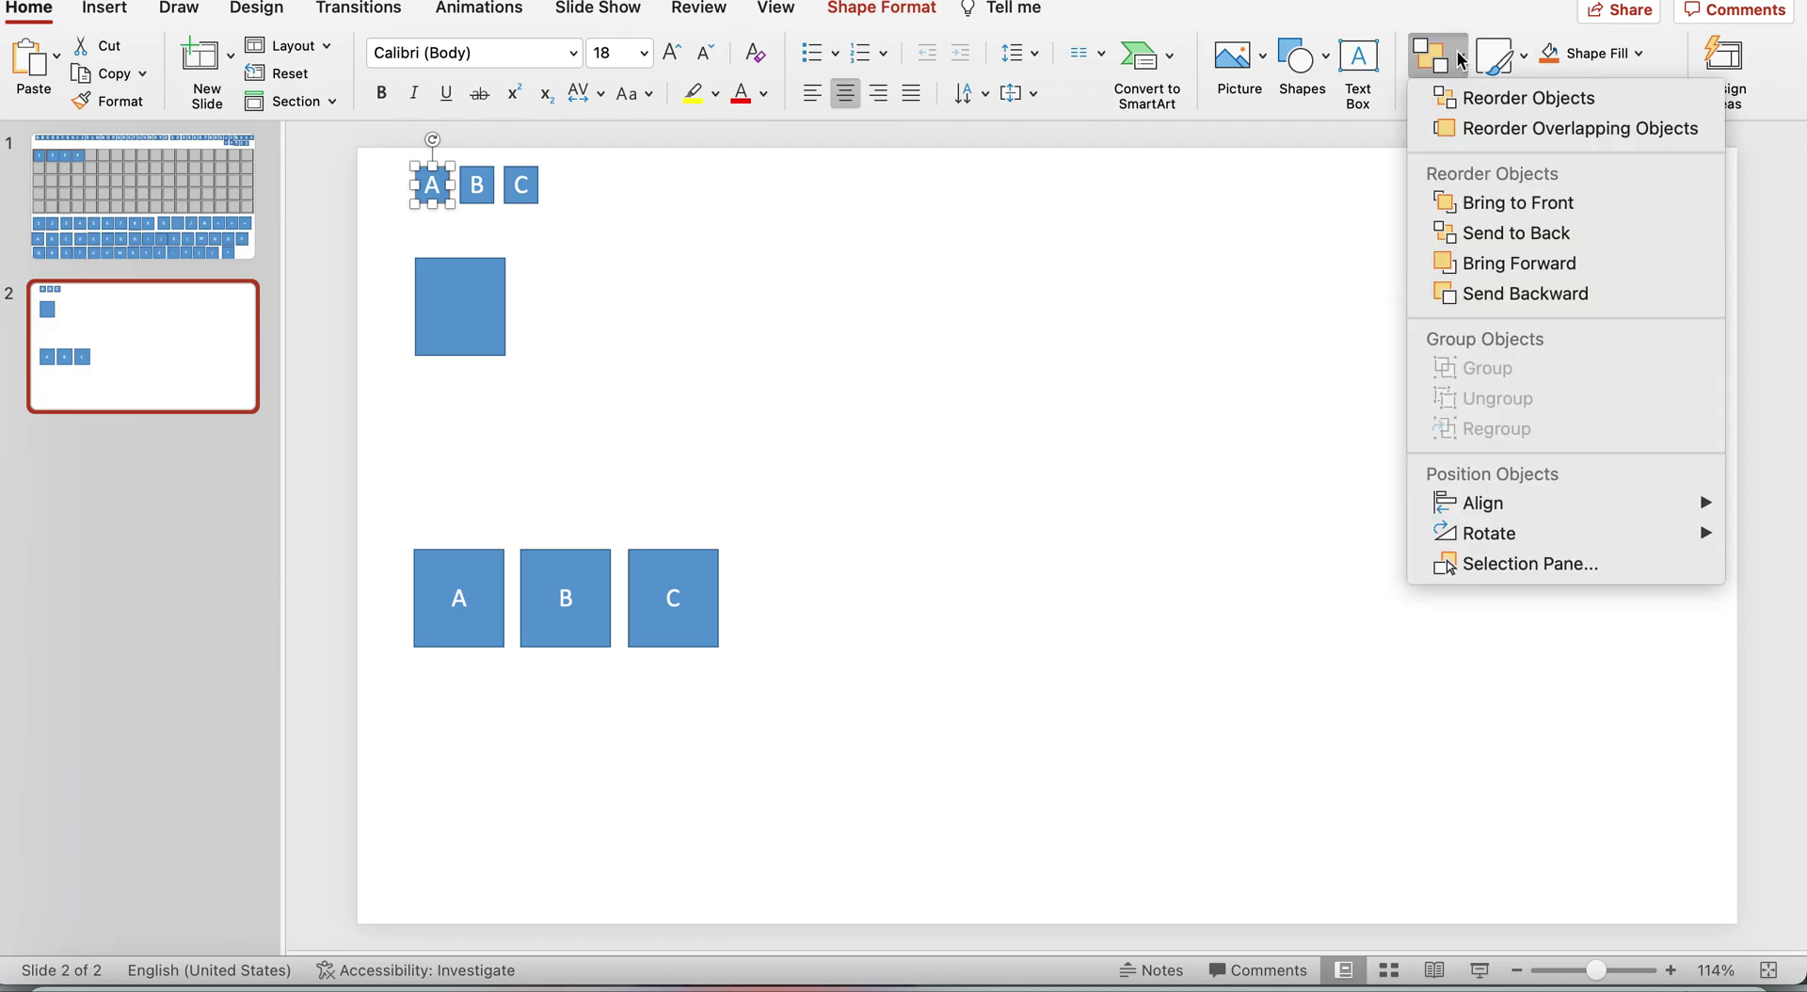
pyautogui.click(1418, 28)
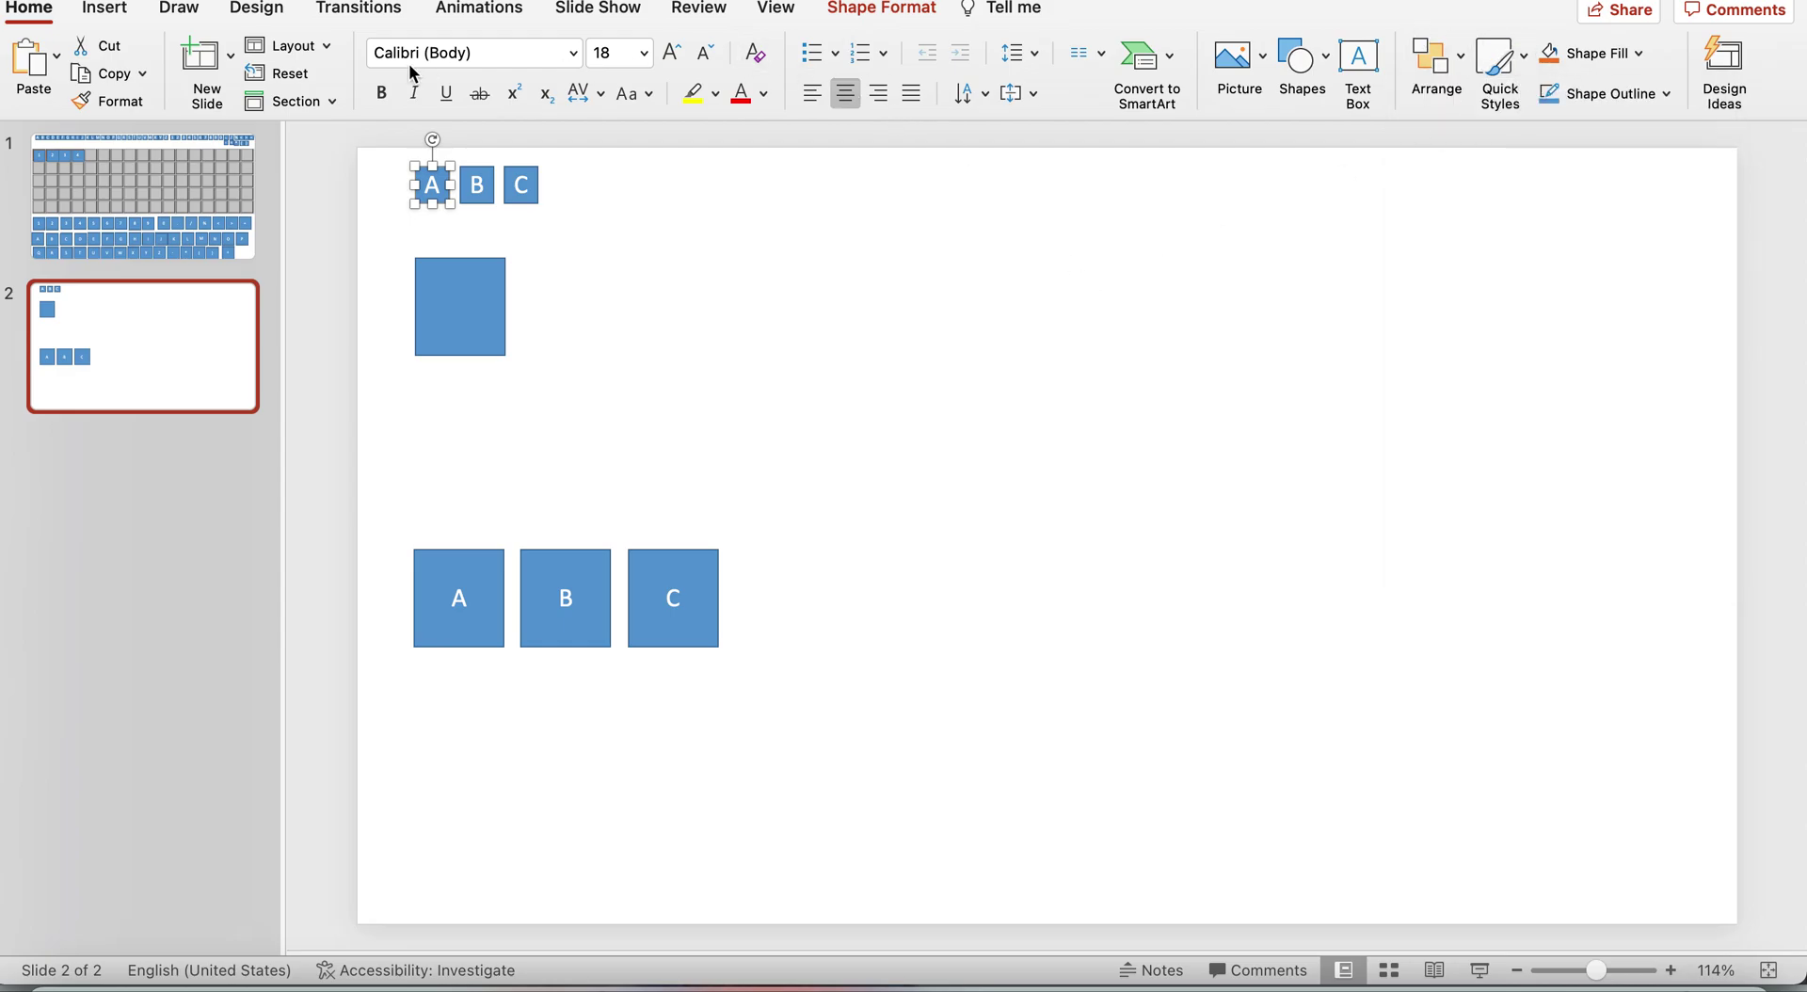
pyautogui.click(46, 14)
pyautogui.click(468, 269)
pyautogui.click(430, 174)
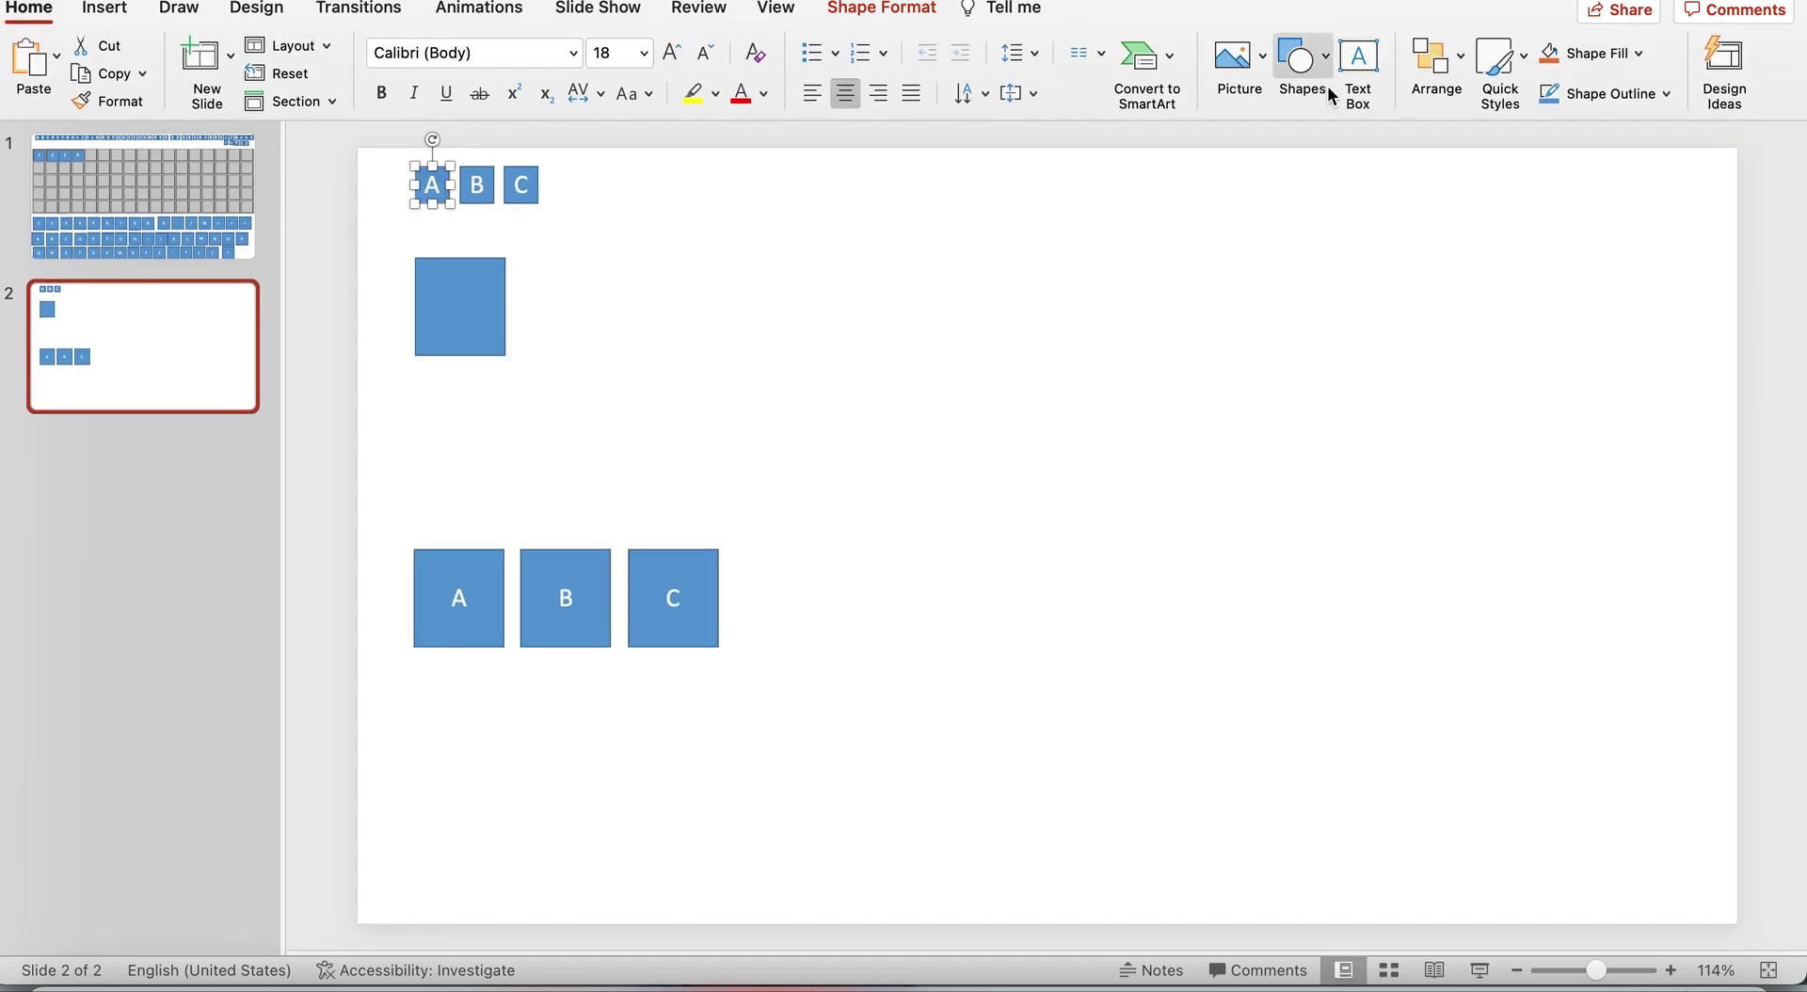
pyautogui.click(1525, 64)
pyautogui.click(1526, 68)
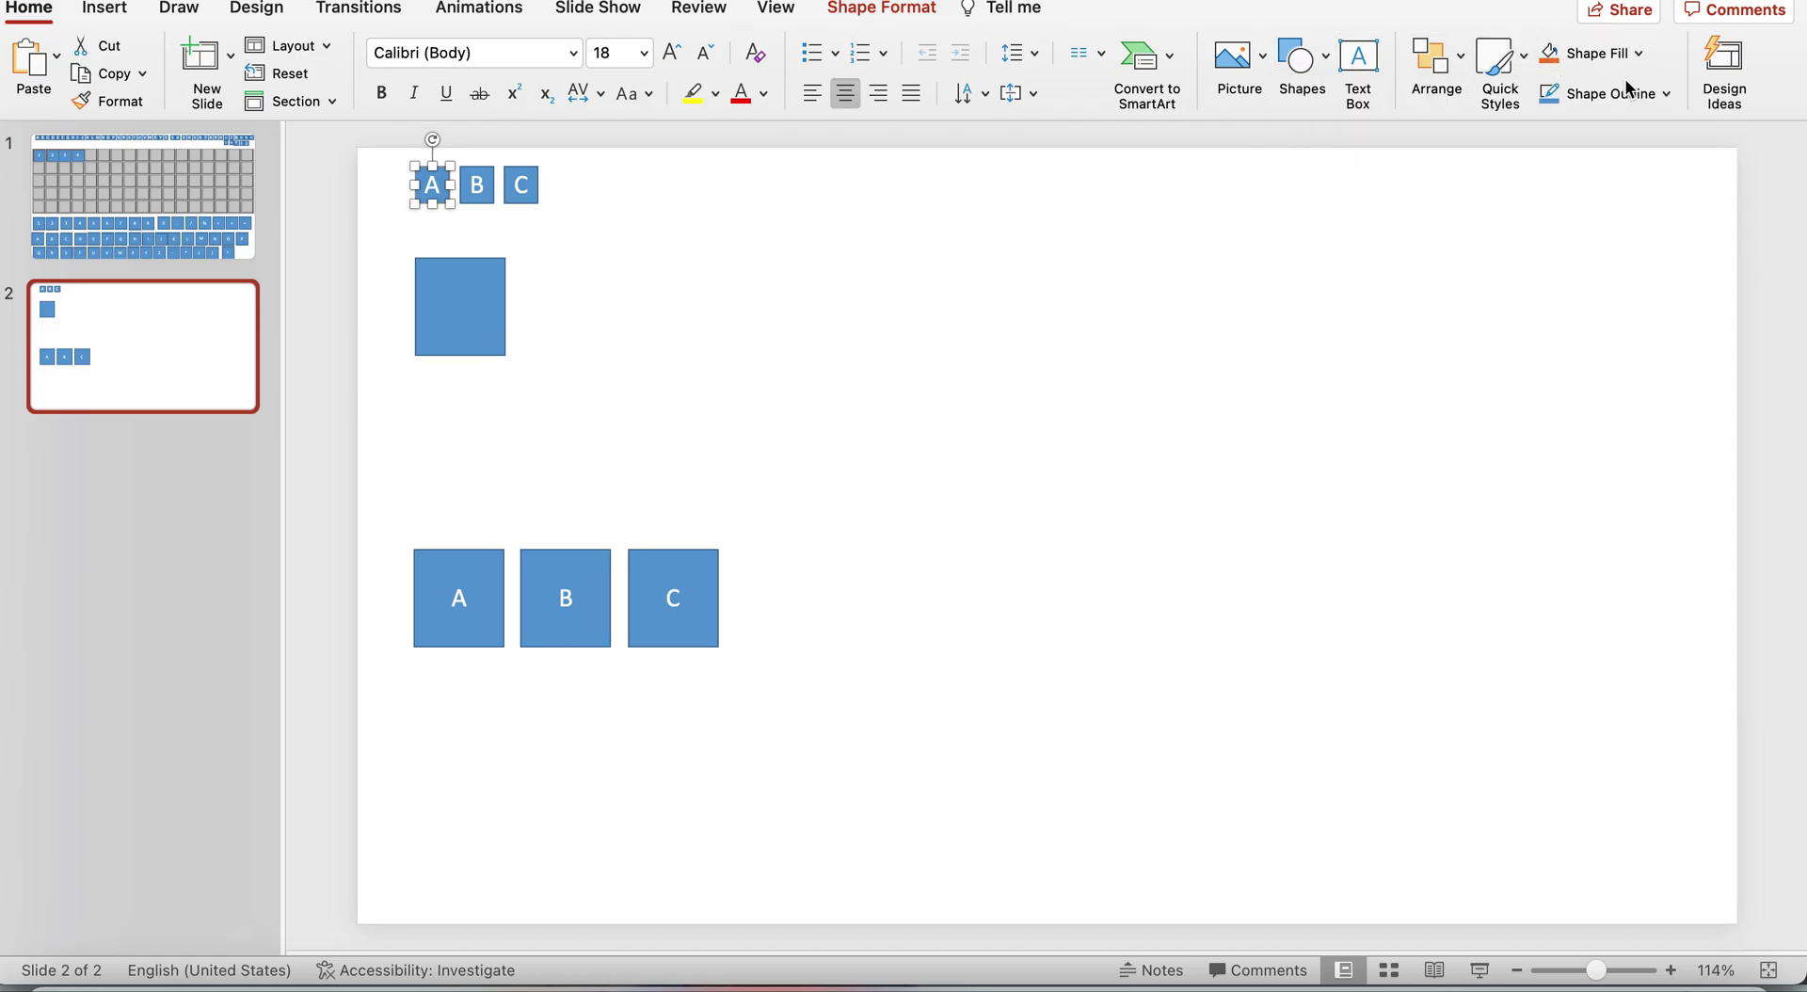
pyautogui.click(1465, 58)
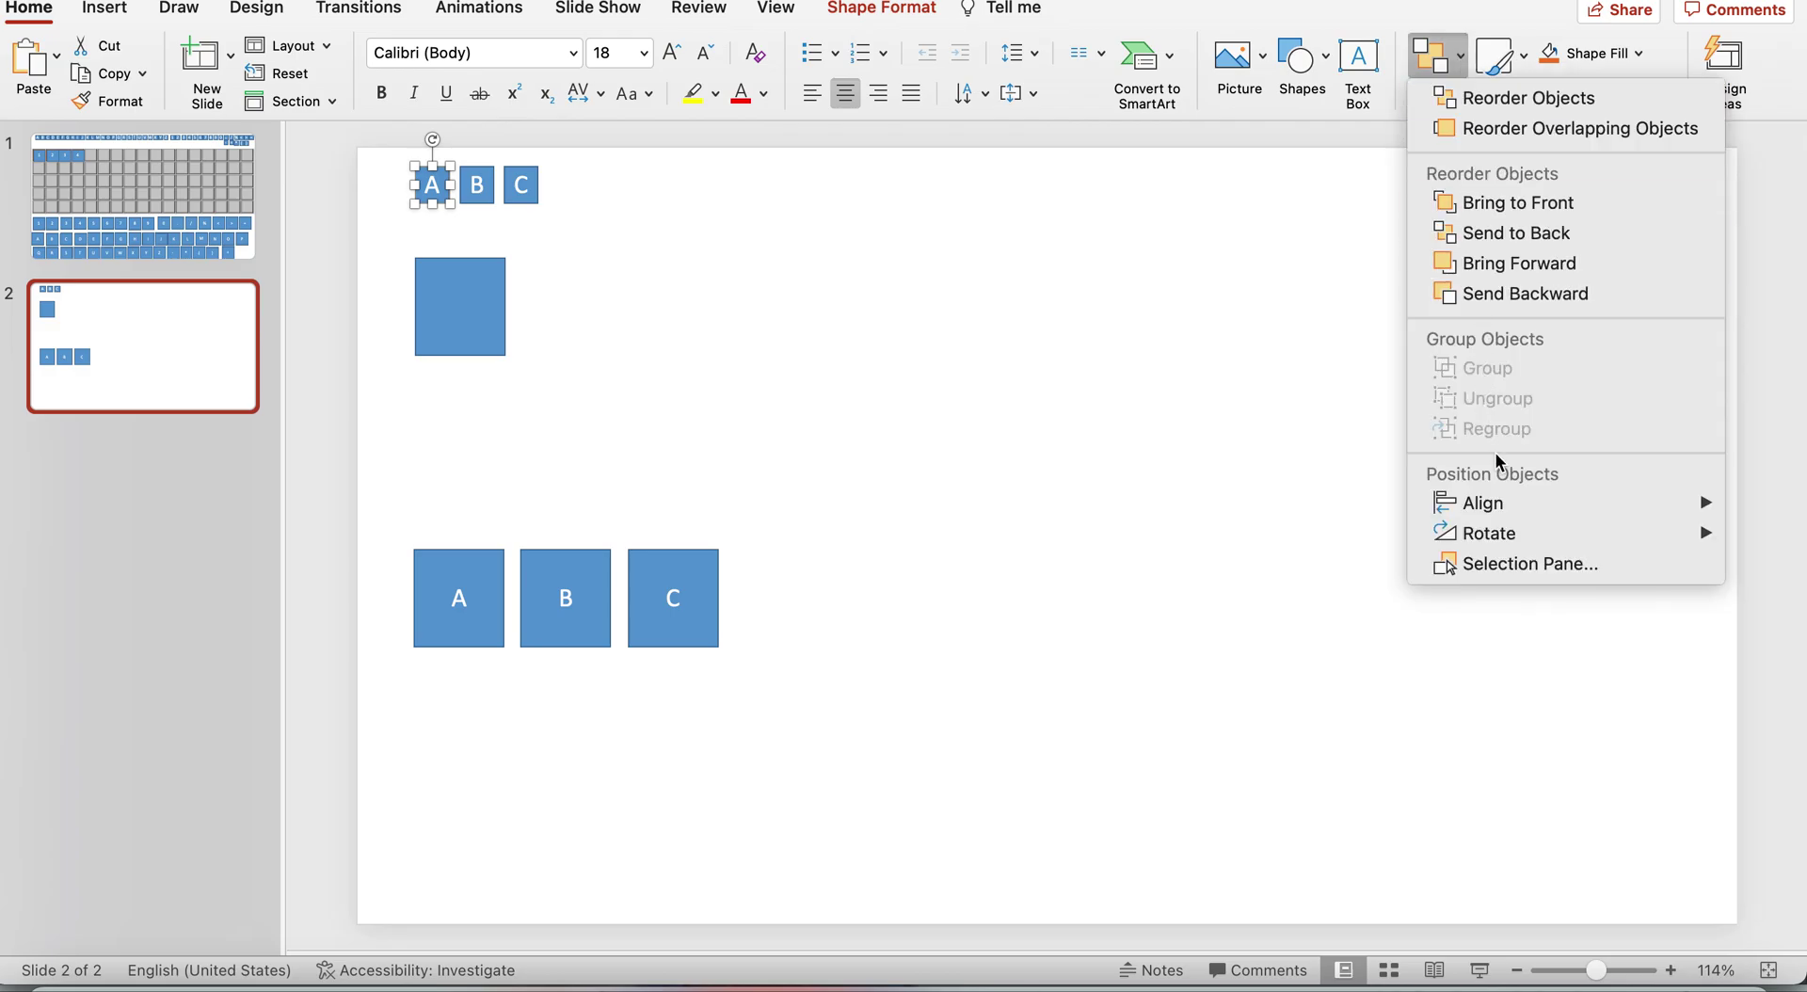
pyautogui.click(1491, 564)
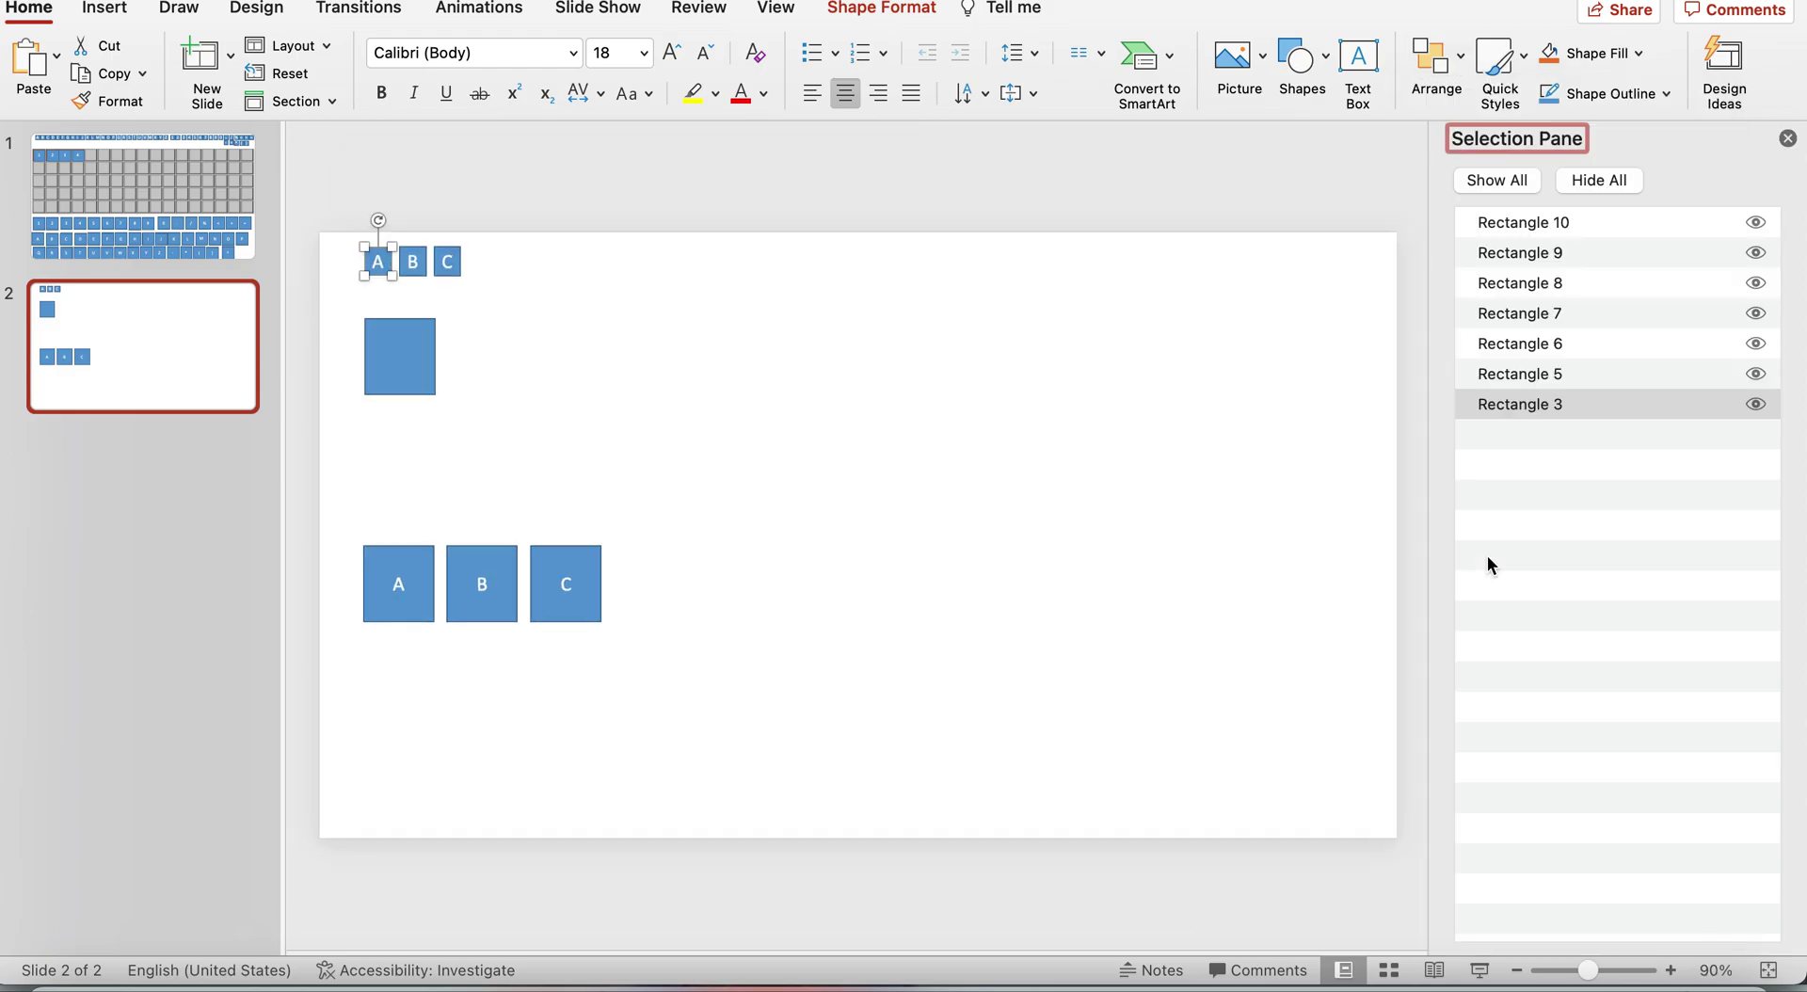